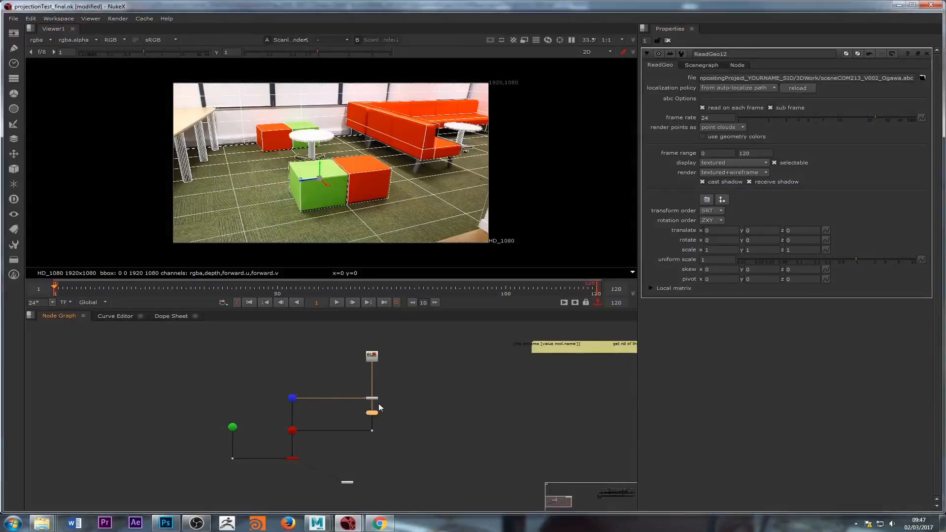
Step: Examine the node tree around the Read, Project3D and ReadGeo12 nodes
{"action": "scroll", "coordinate": [374, 415], "scroll_direction": "up", "scroll_amount": 4}
{"action": "left_click_drag", "start_coordinate": [382, 353], "coordinate": [384, 368]}
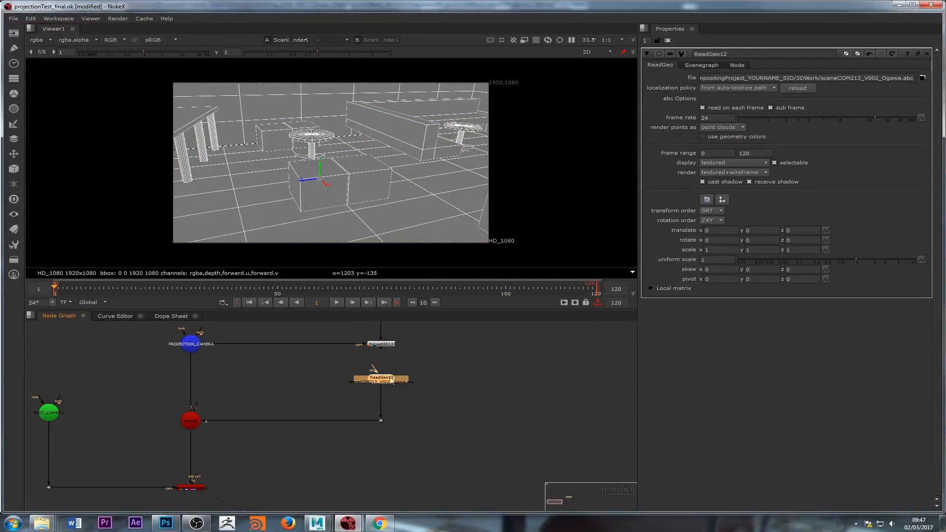
{"action": "mouse_move", "coordinate": [381, 368]}
{"action": "middle_mouse_down"}
{"action": "mouse_move", "coordinate": [395, 415]}
{"action": "mouse_move", "coordinate": [379, 430]}
{"action": "middle_mouse_up"}
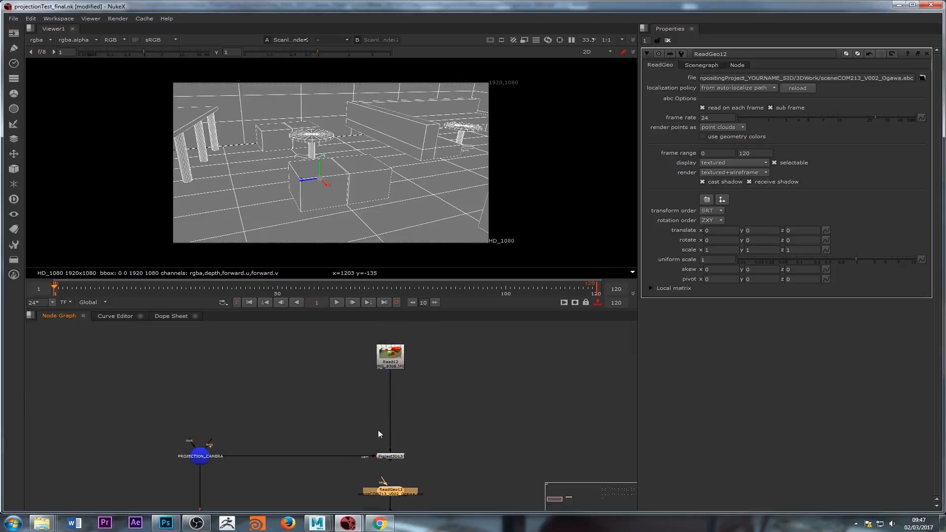
{"action": "left_click", "coordinate": [393, 356]}
{"action": "middle_click_drag", "start_coordinate": [449, 396], "coordinate": [379, 390]}
{"action": "left_click", "coordinate": [322, 452]}
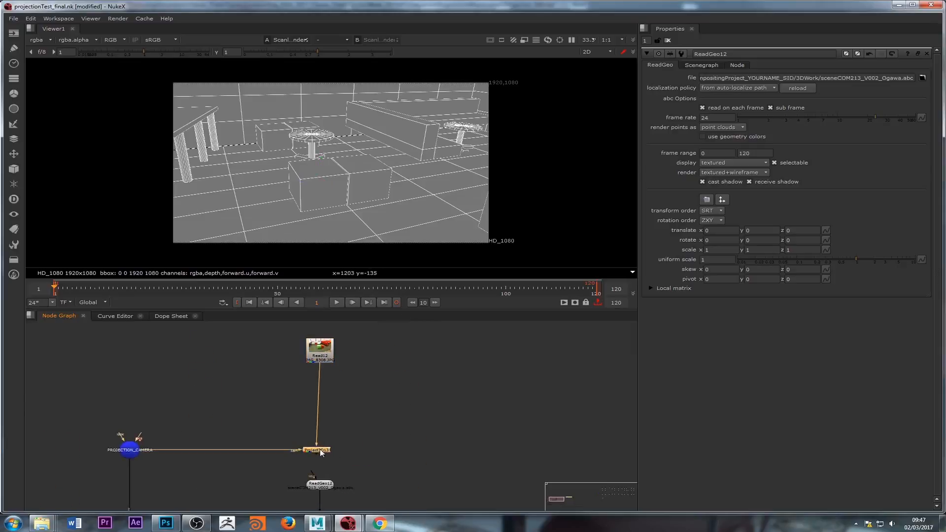
{"action": "left_click_drag", "start_coordinate": [326, 359], "coordinate": [323, 359]}
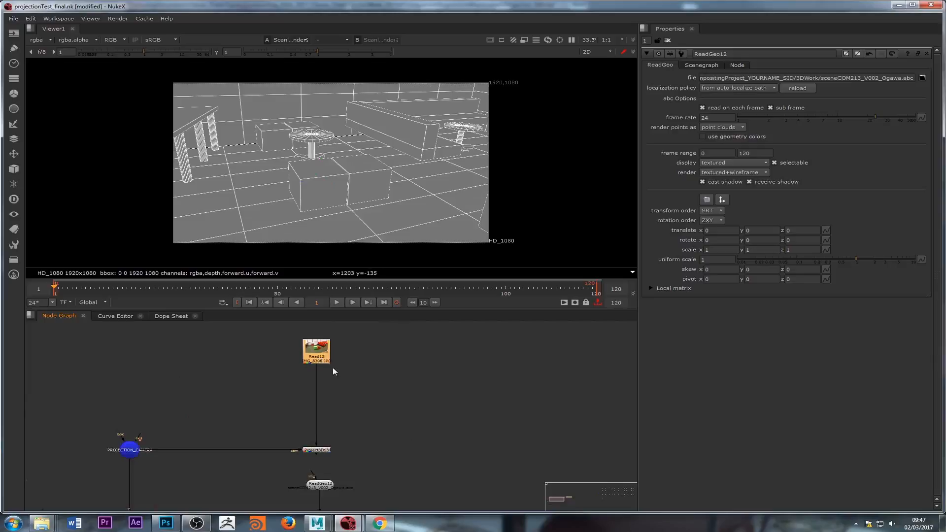
Step: Reconnect the ReadGeo12 node directly beneath the Project3D node so it receives the projected plate
{"action": "scroll", "coordinate": [334, 370], "scroll_direction": "down", "scroll_amount": 2}
{"action": "middle_click_drag", "start_coordinate": [320, 431], "coordinate": [296, 423]}
{"action": "scroll", "coordinate": [299, 428], "scroll_direction": "up", "scroll_amount": 3}
{"action": "left_click_drag", "start_coordinate": [304, 457], "coordinate": [363, 455]}
{"action": "scroll", "coordinate": [400, 418], "scroll_direction": "down", "scroll_amount": 4}
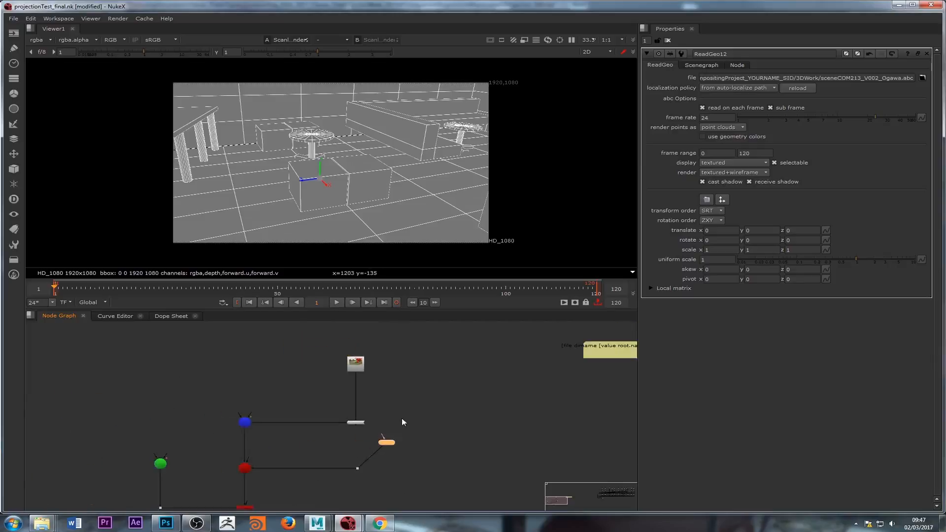
{"action": "middle_click_drag", "start_coordinate": [401, 418], "coordinate": [379, 454]}
{"action": "scroll", "coordinate": [378, 455], "scroll_direction": "up", "scroll_amount": 3}
{"action": "left_click_drag", "start_coordinate": [351, 496], "coordinate": [361, 477]}
{"action": "scroll", "coordinate": [365, 457], "scroll_direction": "down", "scroll_amount": 2}
{"action": "middle_click_drag", "start_coordinate": [365, 456], "coordinate": [376, 389]}
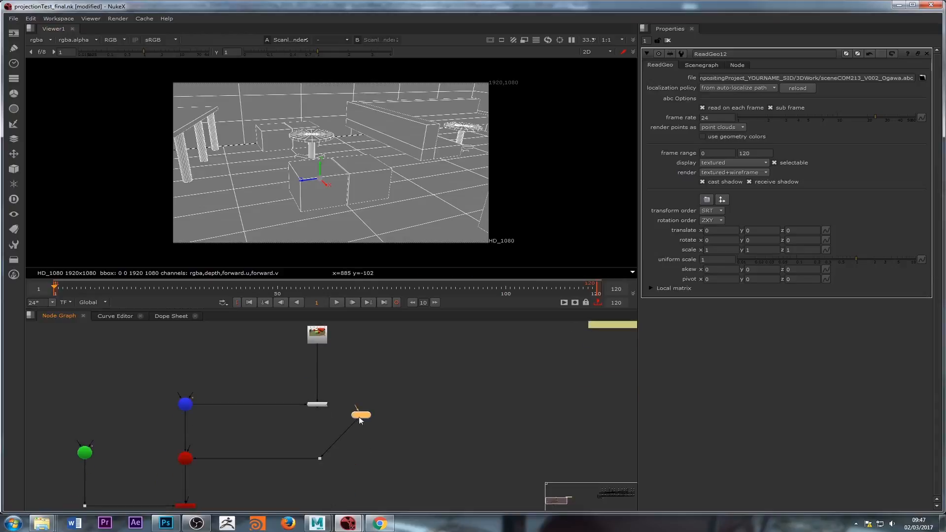
{"action": "left_click_drag", "start_coordinate": [359, 418], "coordinate": [319, 405]}
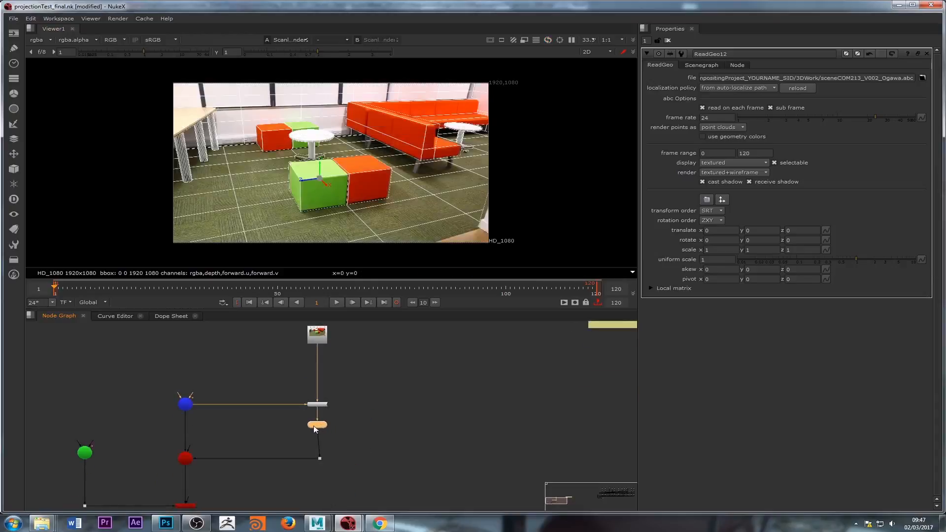
Step: View the projected ReadGeo12 geometry in the viewer
{"action": "key", "text": "1"}
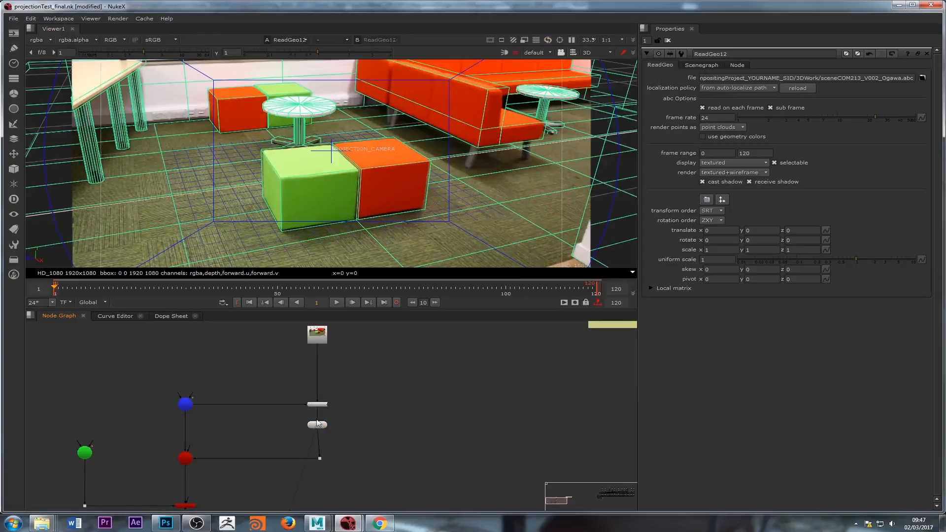
{"action": "left_click_drag", "start_coordinate": [308, 429], "coordinate": [225, 340]}
{"action": "scroll", "coordinate": [292, 448], "scroll_direction": "up", "scroll_amount": 3}
{"action": "middle_click_drag", "start_coordinate": [292, 450], "coordinate": [329, 457]}
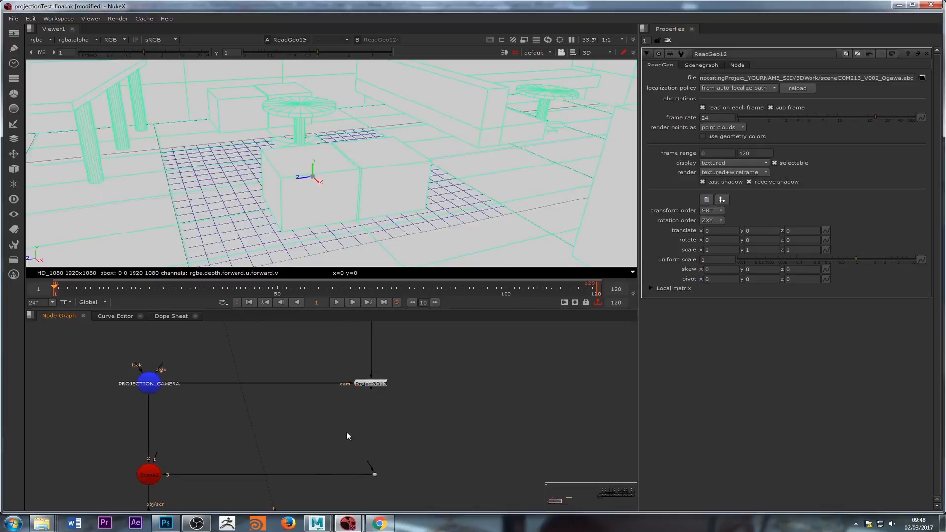
Step: View the Scene2 node in the 3D viewer and scrub the timeline to inspect the projection camera
{"action": "scroll", "coordinate": [340, 429], "scroll_direction": "down", "scroll_amount": 2}
{"action": "double_click", "coordinate": [203, 452]}
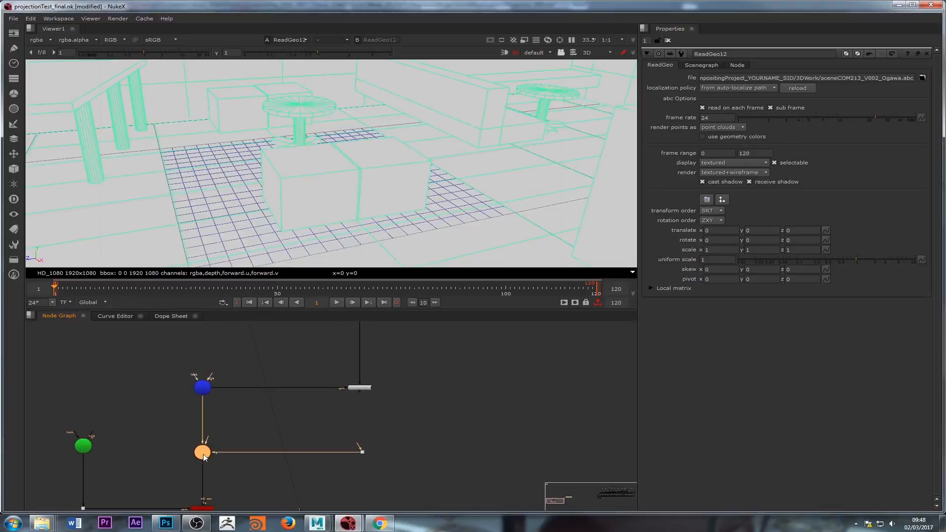
{"action": "key", "text": "1"}
{"action": "scroll", "coordinate": [363, 198], "scroll_direction": "down", "scroll_amount": 3}
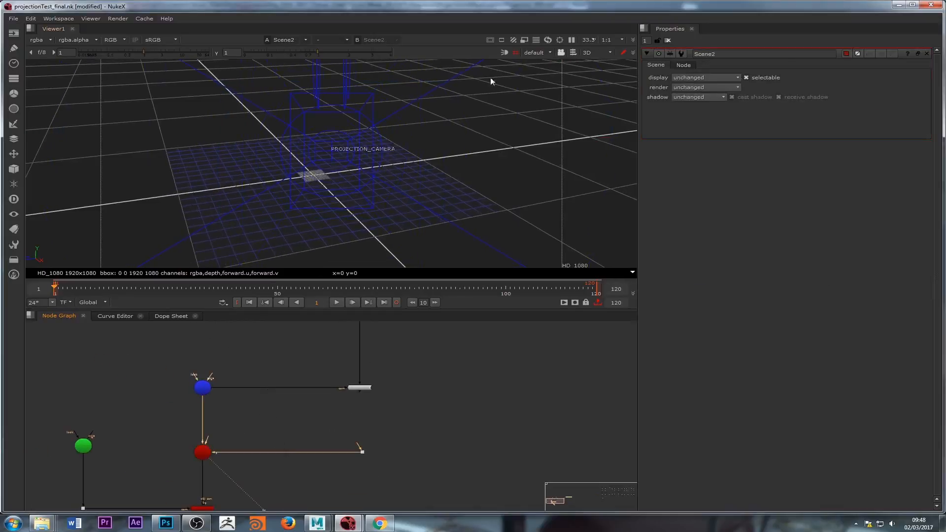
{"action": "scroll", "coordinate": [277, 183], "scroll_direction": "down", "scroll_amount": 8}
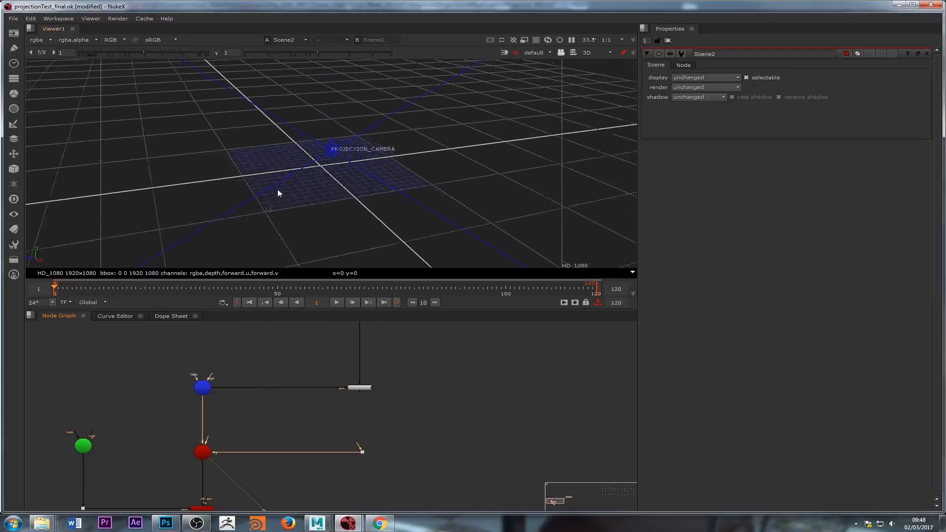
{"action": "middle_click_drag", "start_coordinate": [277, 190], "coordinate": [321, 212]}
{"action": "left_click_drag", "start_coordinate": [321, 211], "coordinate": [395, 253], "text": "ctrl"}
{"action": "left_click_drag", "start_coordinate": [125, 289], "coordinate": [255, 290]}
{"action": "middle_click_drag", "start_coordinate": [243, 382], "coordinate": [260, 339]}
{"action": "left_click", "coordinate": [221, 410]}
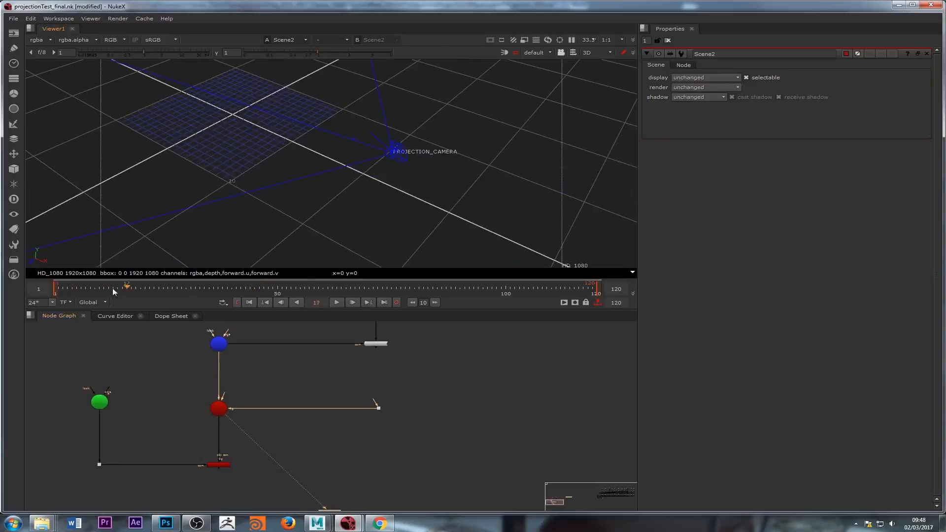
{"action": "left_click_drag", "start_coordinate": [113, 288], "coordinate": [69, 294]}
{"action": "scroll", "coordinate": [89, 396], "scroll_direction": "up", "scroll_amount": 3}
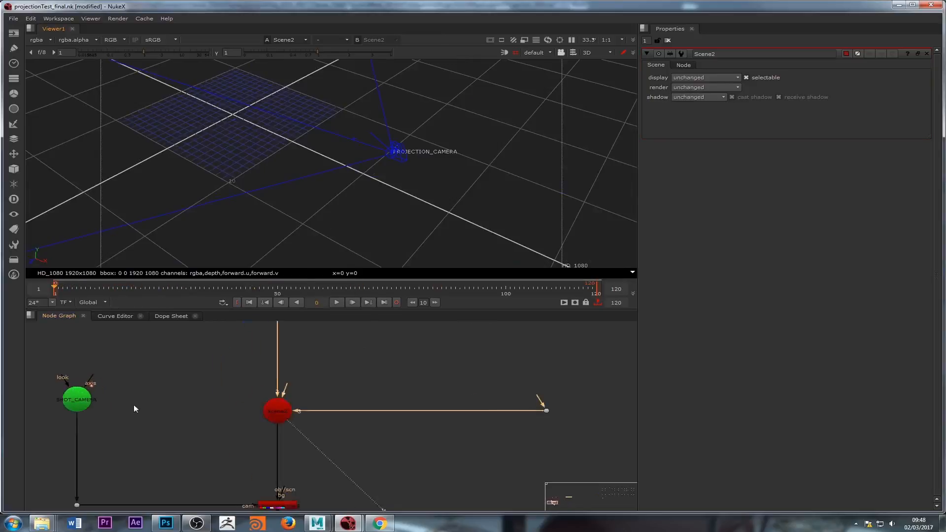
Step: Connect the SHOT_CAMERA node into the Scene2 node and move to frame 44
{"action": "left_click", "coordinate": [303, 408]}
{"action": "left_click_drag", "start_coordinate": [316, 386], "coordinate": [123, 397]}
{"action": "left_click_drag", "start_coordinate": [82, 289], "coordinate": [250, 289]}
{"action": "left_click_drag", "start_coordinate": [308, 407], "coordinate": [308, 396]}
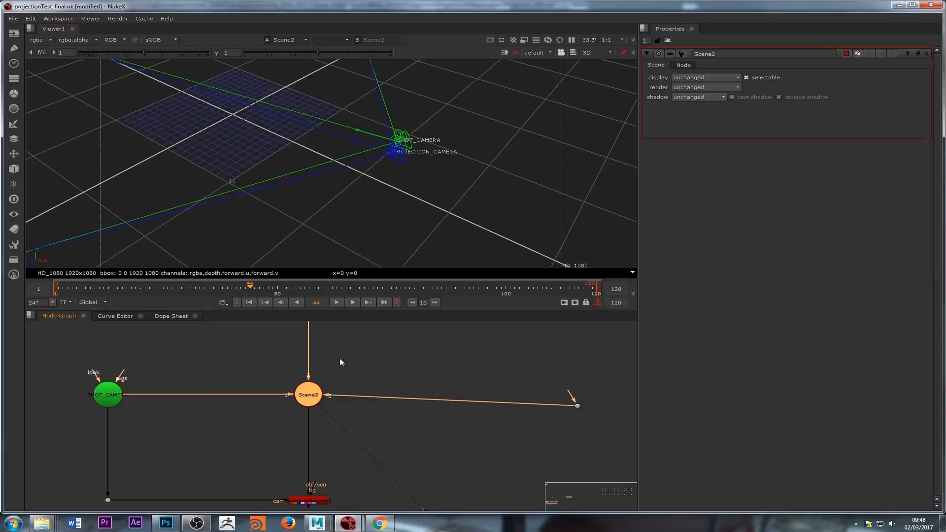
Step: Navigate the node graph to review the camera, Scene2 and Project3D connections
{"action": "middle_click_drag", "start_coordinate": [474, 377], "coordinate": [457, 386]}
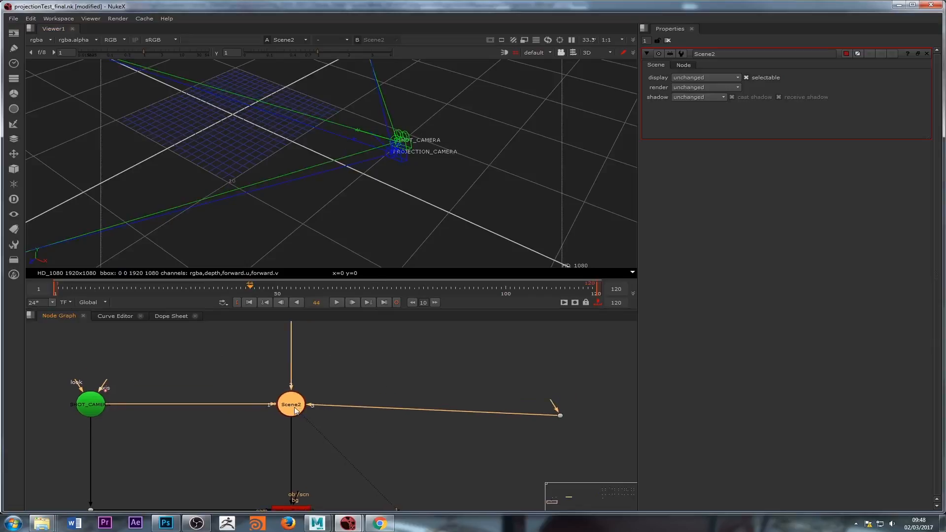
{"action": "middle_click_drag", "start_coordinate": [386, 430], "coordinate": [382, 401]}
{"action": "left_click", "coordinate": [297, 482]}
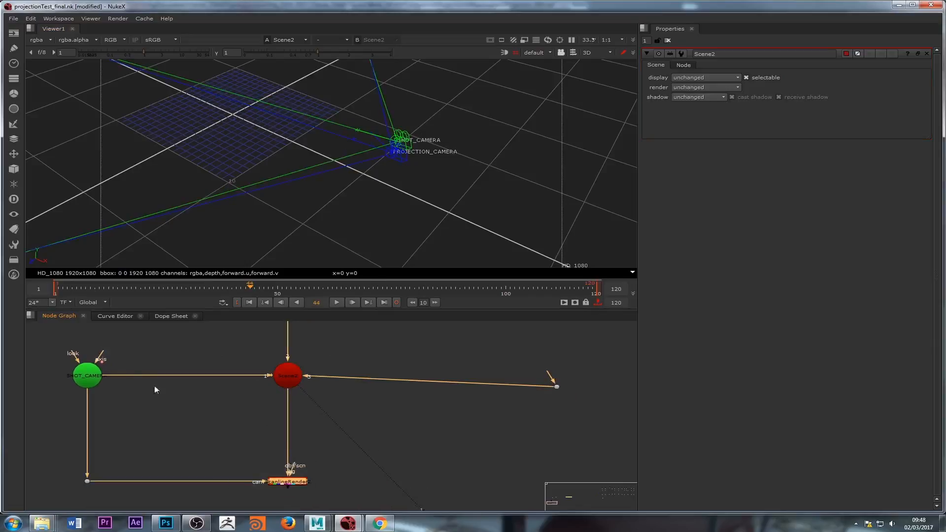
{"action": "left_click", "coordinate": [87, 375]}
{"action": "middle_click_drag", "start_coordinate": [322, 406], "coordinate": [238, 495]}
{"action": "middle_click_drag", "start_coordinate": [431, 392], "coordinate": [378, 420]}
{"action": "scroll", "coordinate": [377, 420], "scroll_direction": "down", "scroll_amount": 1}
{"action": "left_click", "coordinate": [406, 401]}
{"action": "middle_click_drag", "start_coordinate": [416, 385], "coordinate": [410, 437]}
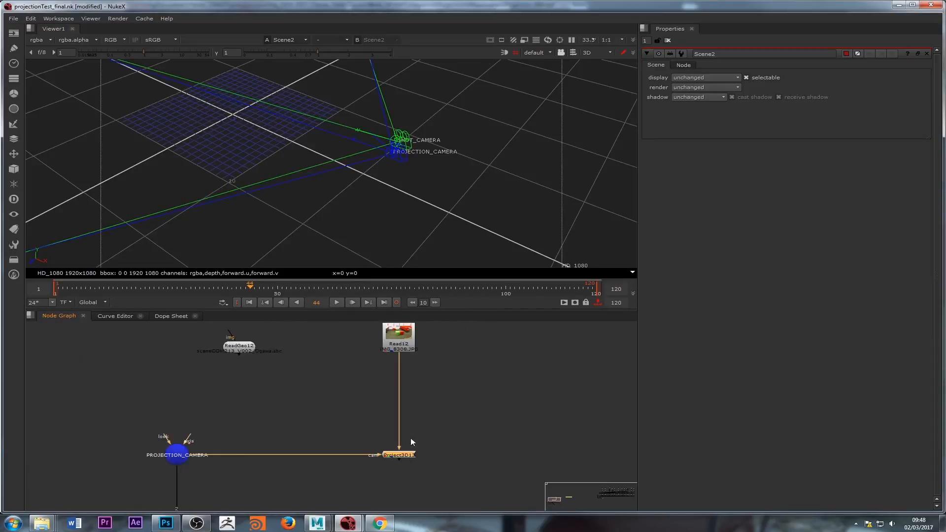
{"action": "scroll", "coordinate": [395, 437], "scroll_direction": "down", "scroll_amount": 2}
{"action": "left_click", "coordinate": [406, 369]}
{"action": "scroll", "coordinate": [392, 400], "scroll_direction": "up", "scroll_amount": 3}
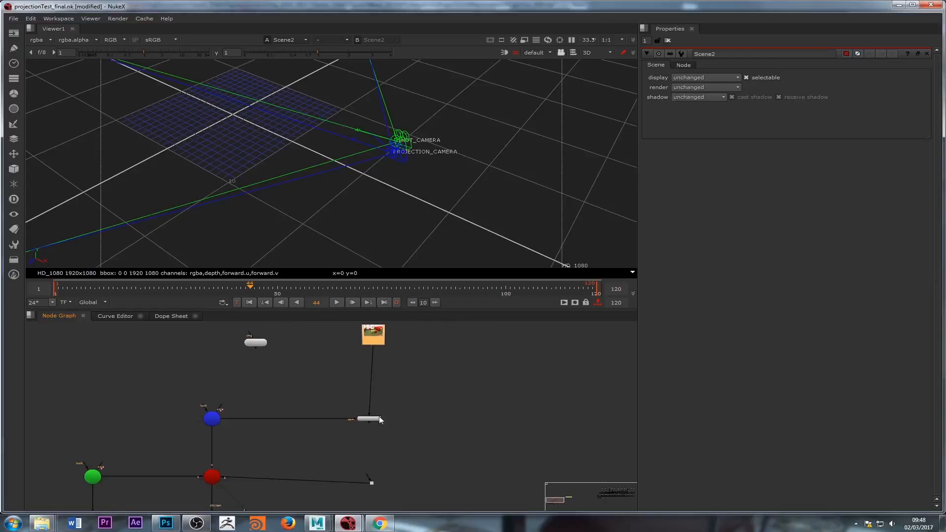
{"action": "middle_click_drag", "start_coordinate": [358, 378], "coordinate": [319, 394]}
{"action": "scroll", "coordinate": [315, 407], "scroll_direction": "down", "scroll_amount": 2}
{"action": "scroll", "coordinate": [316, 408], "scroll_direction": "up", "scroll_amount": 2}
{"action": "left_click", "coordinate": [309, 407]}
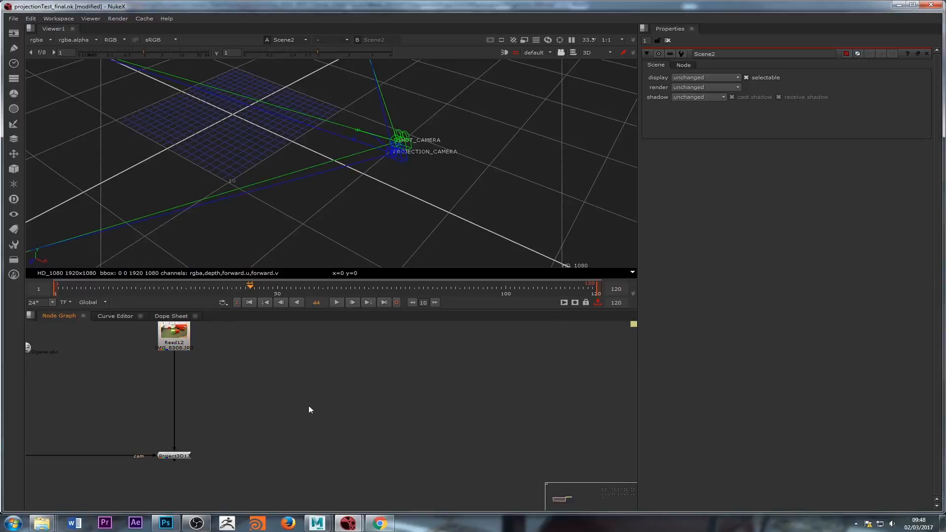
{"action": "scroll", "coordinate": [293, 407], "scroll_direction": "down", "scroll_amount": 2}
{"action": "middle_click_drag", "start_coordinate": [89, 376], "coordinate": [222, 372]}
{"action": "left_click", "coordinate": [443, 389]}
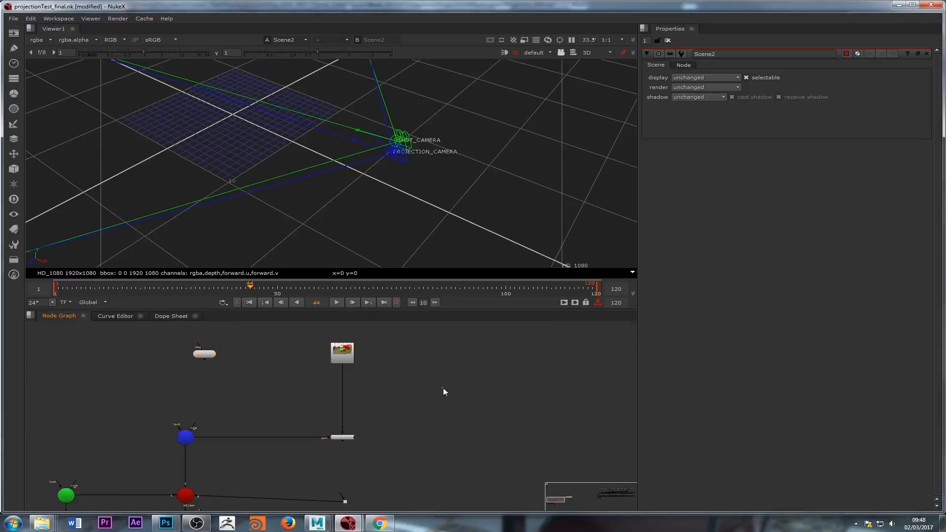
Step: Add a new ReadGeo node to an empty area of the node graph
{"action": "key", "text": "Tab"}
{"action": "type", "text": "re"}
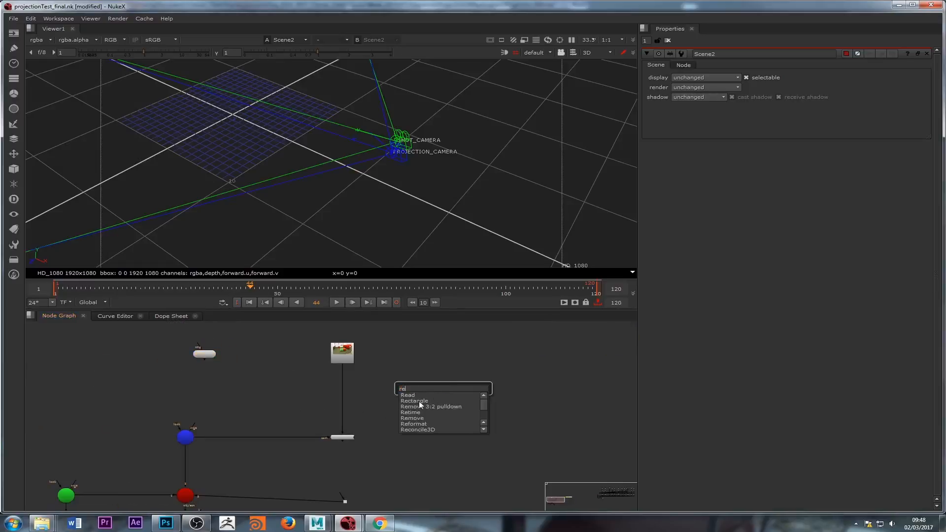
{"action": "type", "text": "al"}
{"action": "left_click", "coordinate": [419, 401]}
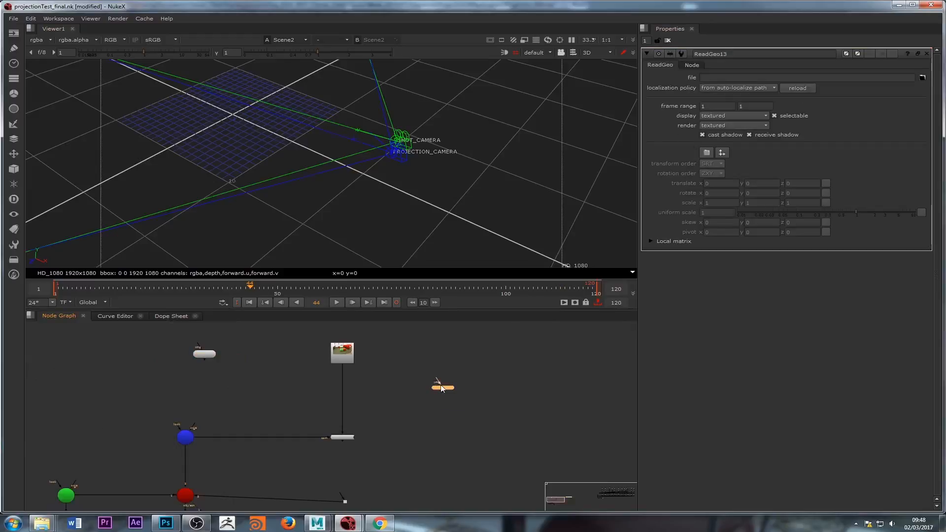
Step: Load sceneCOM213_V002_Ogawa.abc into the new ReadGeo13 node
{"action": "key", "text": "1"}
{"action": "left_click", "coordinate": [923, 77]}
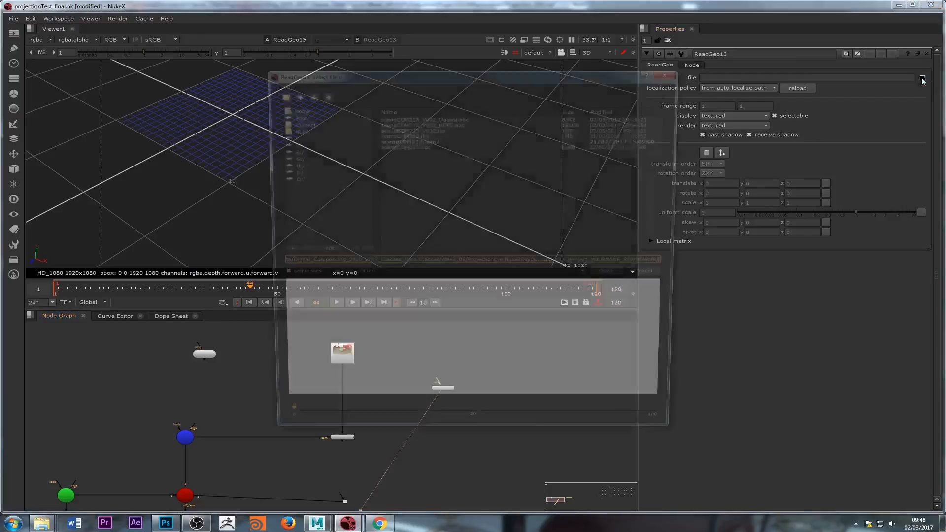
{"action": "left_click", "coordinate": [443, 117]}
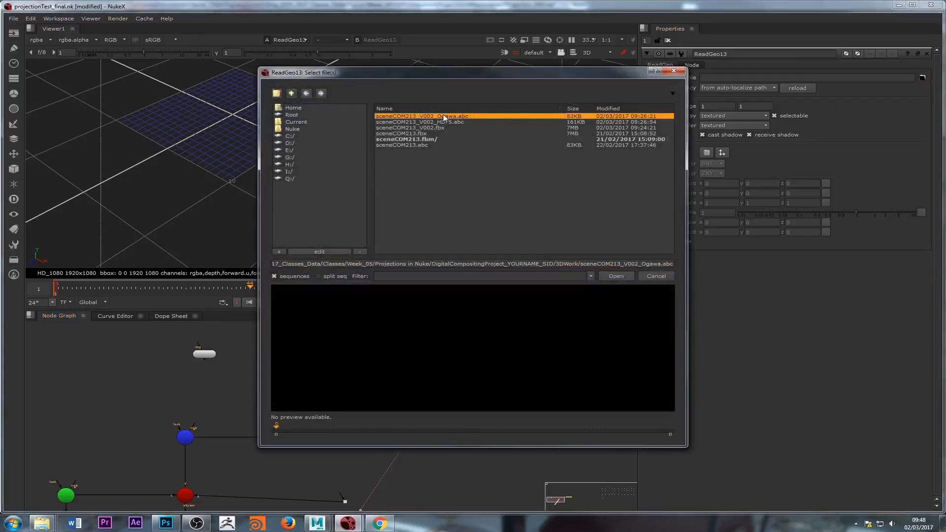
{"action": "left_click", "coordinate": [618, 277]}
Step: Select only frontGreenCushion from the Alembic hierarchy and create an all-in-one node
{"action": "left_click", "coordinate": [695, 161]}
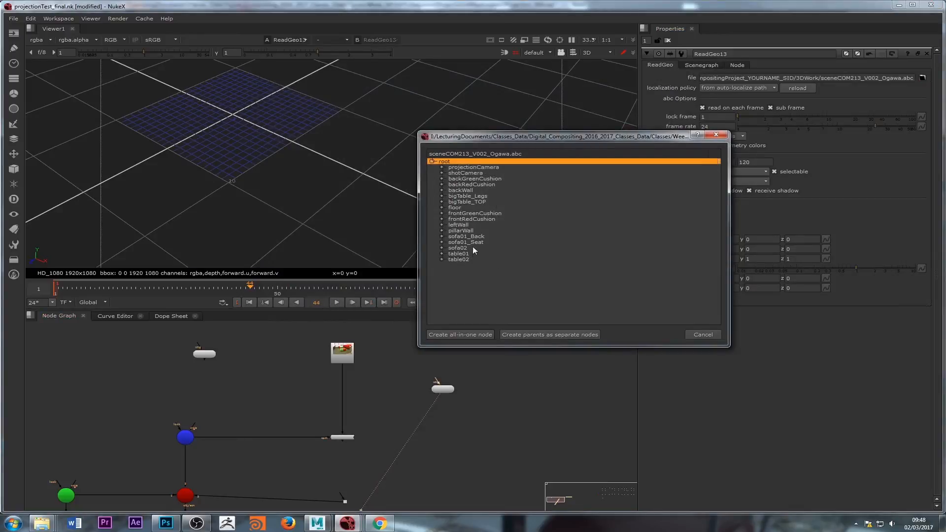
{"action": "left_click", "coordinate": [486, 214]}
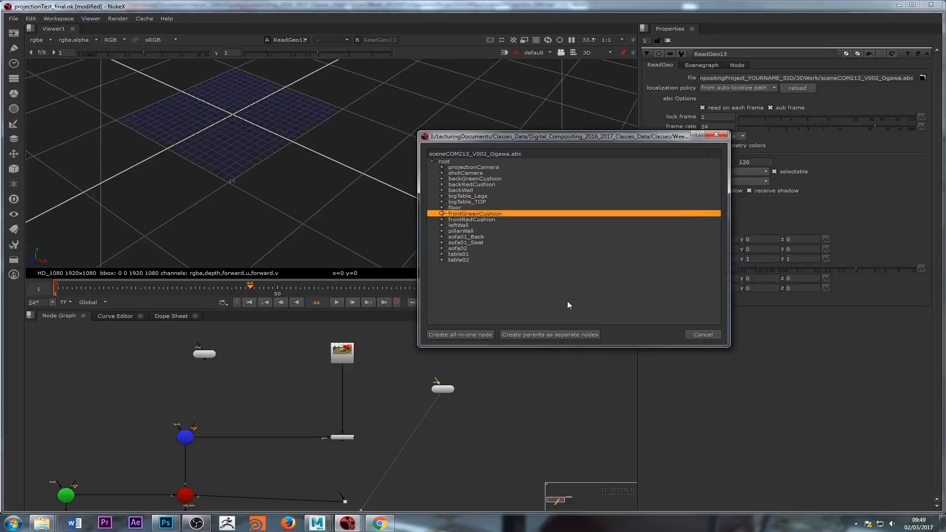
{"action": "left_click", "coordinate": [582, 260]}
{"action": "left_click", "coordinate": [717, 213]}
{"action": "left_click", "coordinate": [469, 335]}
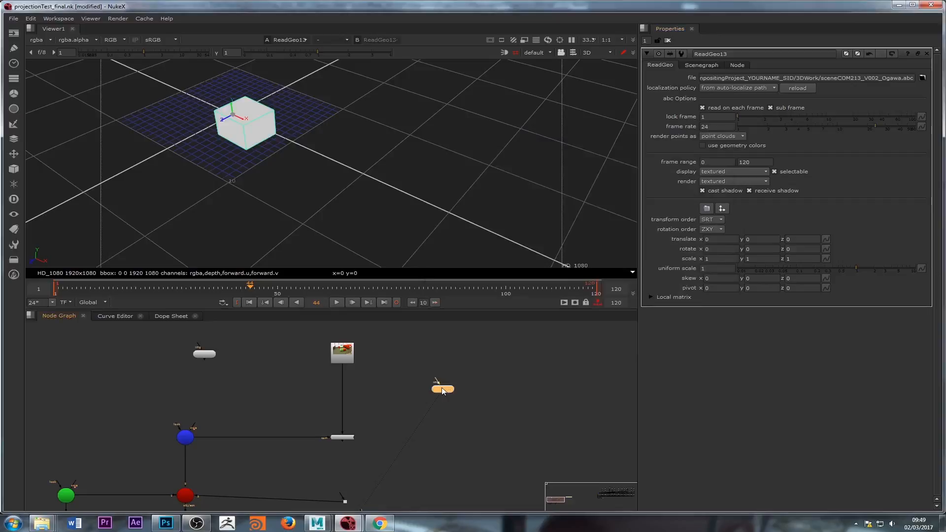
Step: View the ReadGeo12 and ReadGeo13 geometry in the viewer for comparison
{"action": "double_click", "coordinate": [203, 354]}
{"action": "key", "text": "1"}
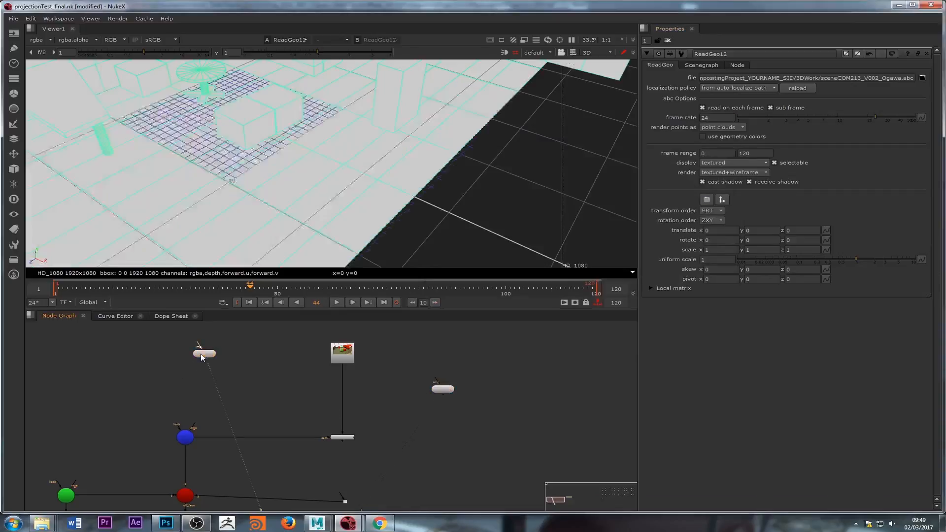
{"action": "double_click", "coordinate": [443, 390]}
{"action": "key", "text": "1"}
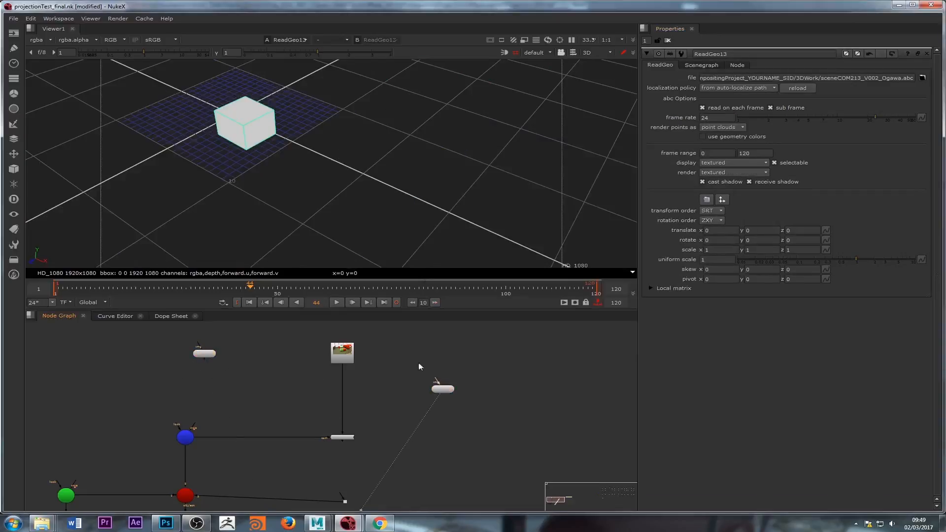
Step: Place ReadGeo13 under the Project3D13 node and connect its input to the projection
{"action": "left_click_drag", "start_coordinate": [440, 387], "coordinate": [343, 353]}
{"action": "middle_click_drag", "start_coordinate": [388, 409], "coordinate": [393, 365]}
{"action": "left_click_drag", "start_coordinate": [442, 358], "coordinate": [349, 421]}
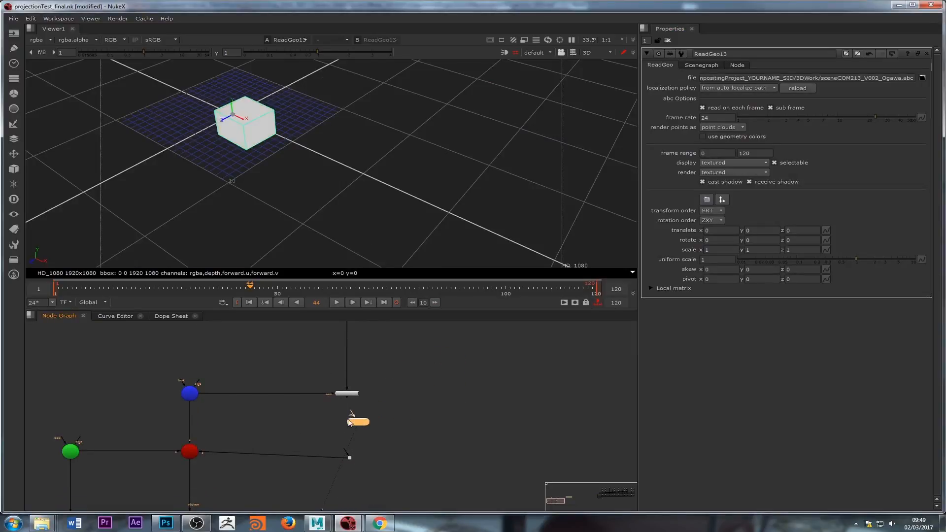
{"action": "scroll", "coordinate": [348, 421], "scroll_direction": "up", "scroll_amount": 2}
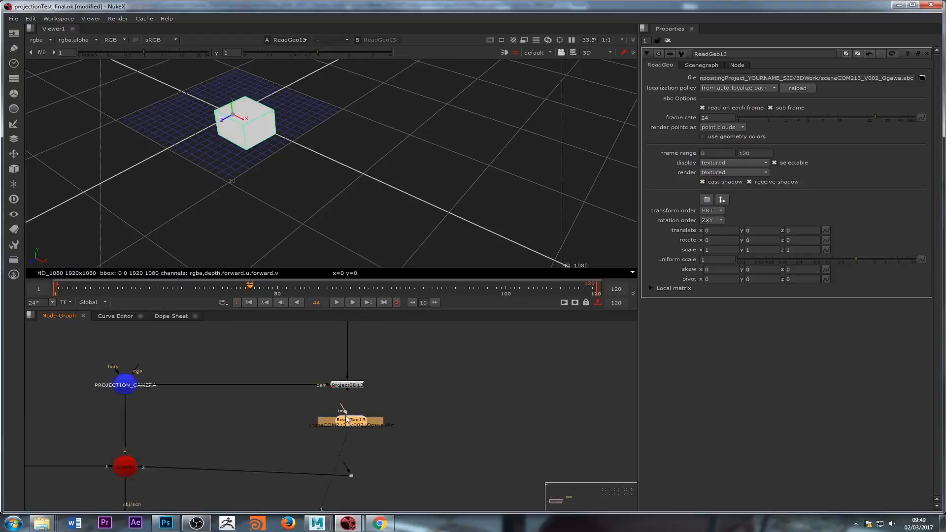
{"action": "left_click_drag", "start_coordinate": [344, 412], "coordinate": [353, 385]}
{"action": "scroll", "coordinate": [349, 424], "scroll_direction": "up", "scroll_amount": 2}
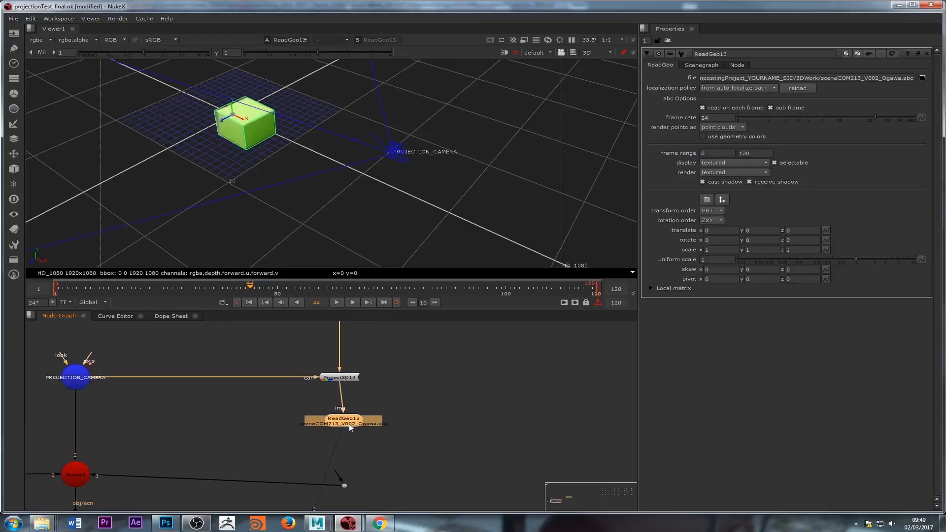
Step: Connect ReadGeo13's output into the Scene2 node
{"action": "middle_click_drag", "start_coordinate": [349, 424], "coordinate": [369, 403]}
{"action": "left_click_drag", "start_coordinate": [358, 459], "coordinate": [366, 404]}
{"action": "middle_click_drag", "start_coordinate": [280, 428], "coordinate": [440, 386]}
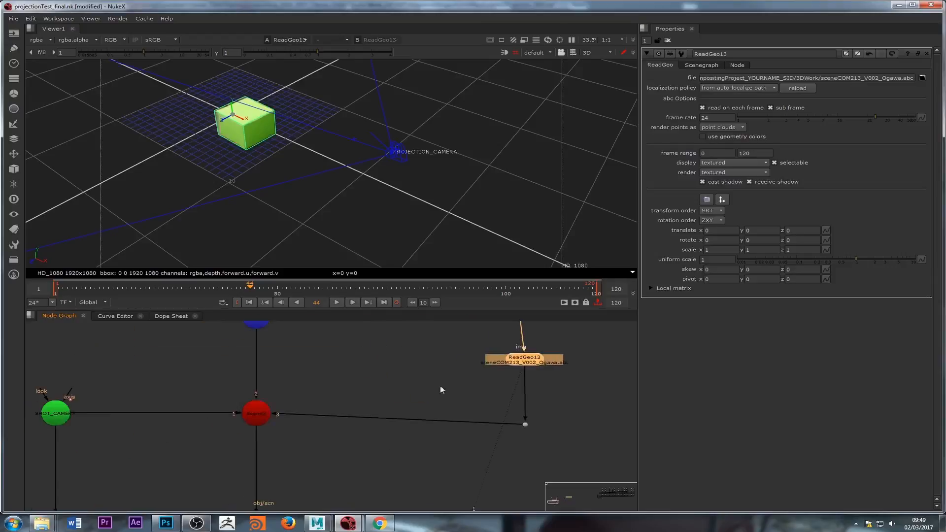
Step: View the Scene2 node in the 3D viewer
{"action": "double_click", "coordinate": [256, 414]}
{"action": "key", "text": "1"}
{"action": "middle_click_drag", "start_coordinate": [361, 451], "coordinate": [346, 362]}
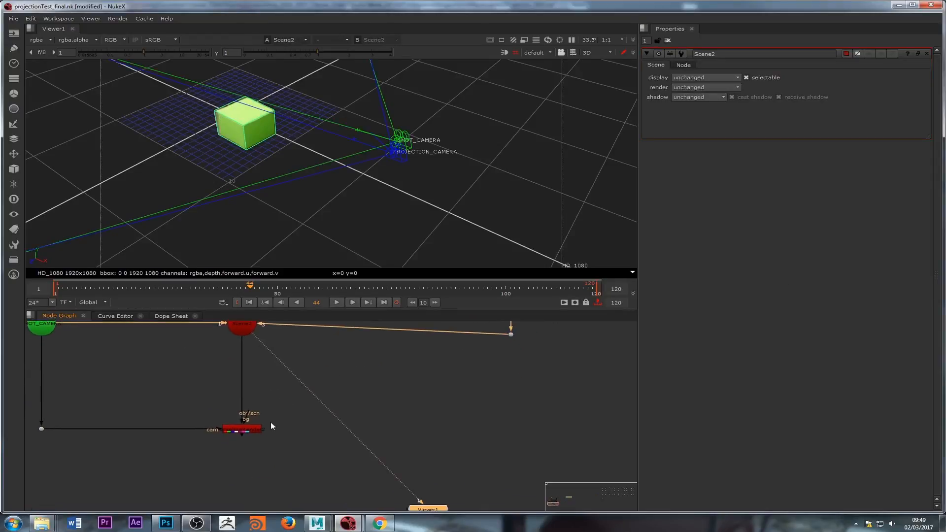
Step: View the ScanlineRender2 output as a 2D render at the start of the timeline
{"action": "left_click", "coordinate": [248, 435]}
{"action": "double_click", "coordinate": [244, 428]}
{"action": "key", "text": "1"}
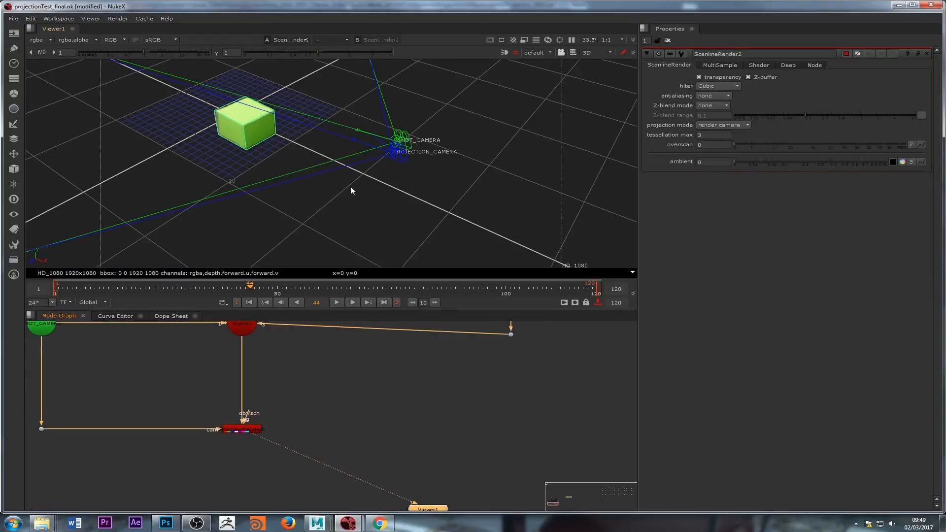
{"action": "key", "text": "Tab"}
{"action": "left_click_drag", "start_coordinate": [119, 292], "coordinate": [6, 326]}
{"action": "scroll", "coordinate": [478, 469], "scroll_direction": "down", "scroll_amount": 7}
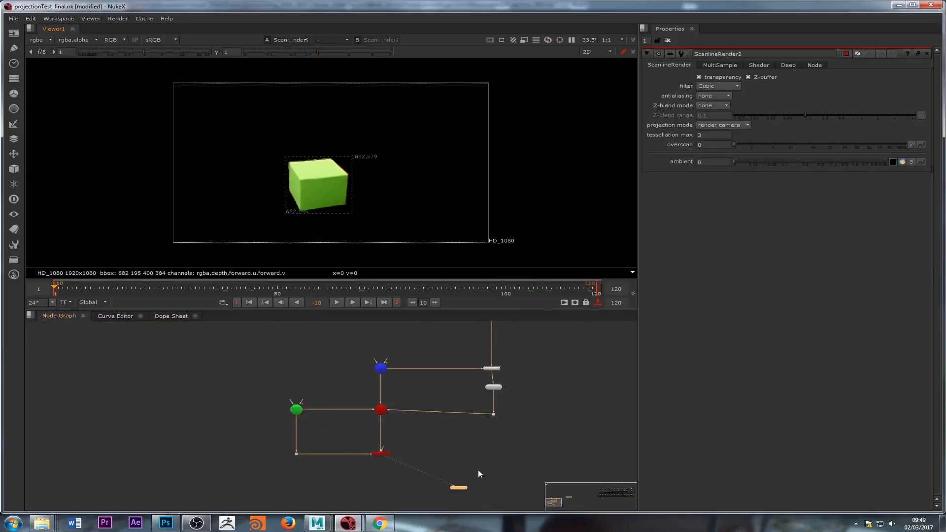
Step: Pan around the node graph to examine the existing Read, Roto, Project3D and ReadGeo branches
{"action": "middle_click_drag", "start_coordinate": [635, 425], "coordinate": [315, 458]}
{"action": "scroll", "coordinate": [315, 458], "scroll_direction": "down", "scroll_amount": 3}
{"action": "middle_click_drag", "start_coordinate": [582, 368], "coordinate": [495, 385]}
{"action": "scroll", "coordinate": [494, 385], "scroll_direction": "up", "scroll_amount": 4}
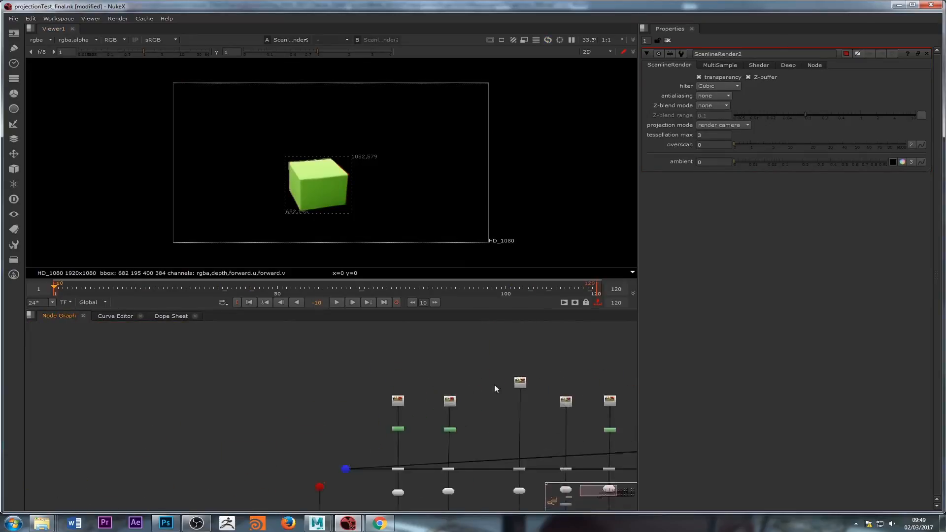
{"action": "scroll", "coordinate": [415, 435], "scroll_direction": "up", "scroll_amount": 6}
{"action": "scroll", "coordinate": [415, 436], "scroll_direction": "up", "scroll_amount": 3}
{"action": "middle_click_drag", "start_coordinate": [416, 435], "coordinate": [445, 485]}
{"action": "scroll", "coordinate": [439, 422], "scroll_direction": "down", "scroll_amount": 3}
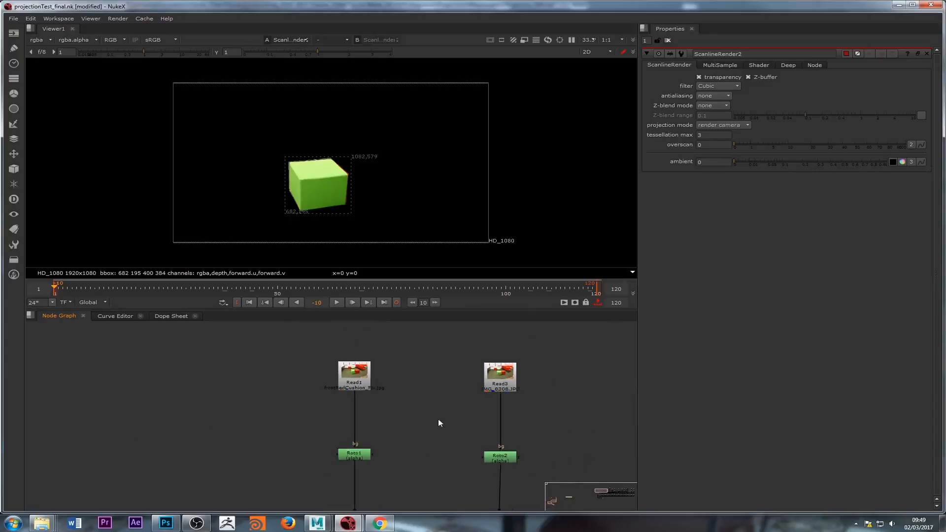
{"action": "middle_click_drag", "start_coordinate": [439, 422], "coordinate": [191, 459]}
{"action": "middle_click_drag", "start_coordinate": [479, 451], "coordinate": [306, 454]}
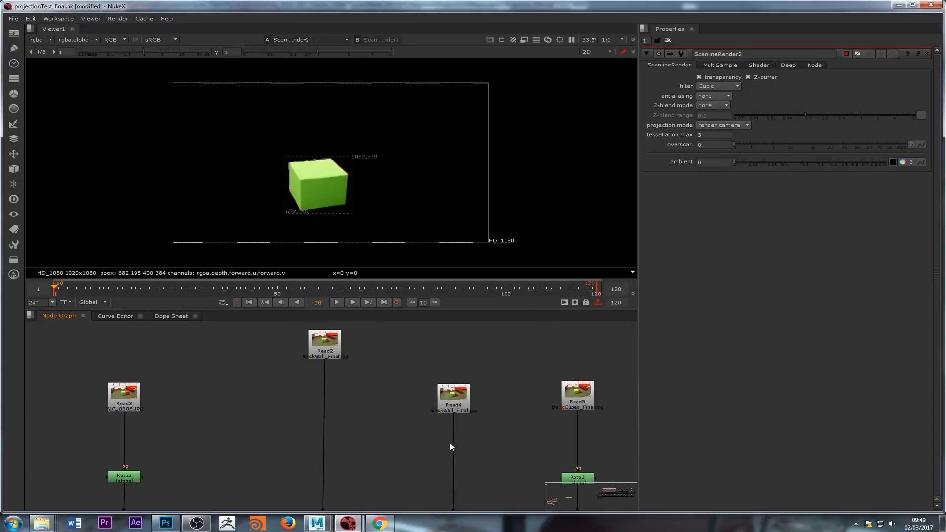
{"action": "scroll", "coordinate": [468, 439], "scroll_direction": "up", "scroll_amount": 2}
{"action": "scroll", "coordinate": [470, 439], "scroll_direction": "down", "scroll_amount": 3}
{"action": "middle_click_drag", "start_coordinate": [479, 439], "coordinate": [359, 439]}
{"action": "scroll", "coordinate": [445, 425], "scroll_direction": "up", "scroll_amount": 4}
{"action": "middle_click_drag", "start_coordinate": [598, 429], "coordinate": [373, 431]}
{"action": "middle_click_drag", "start_coordinate": [536, 443], "coordinate": [324, 443]}
{"action": "middle_click_drag", "start_coordinate": [428, 445], "coordinate": [592, 266]}
{"action": "middle_click_drag", "start_coordinate": [314, 427], "coordinate": [541, 390]}
{"action": "middle_click_drag", "start_coordinate": [198, 455], "coordinate": [557, 424]}
{"action": "middle_click_drag", "start_coordinate": [271, 474], "coordinate": [567, 419]}
{"action": "middle_click_drag", "start_coordinate": [305, 474], "coordinate": [583, 429]}
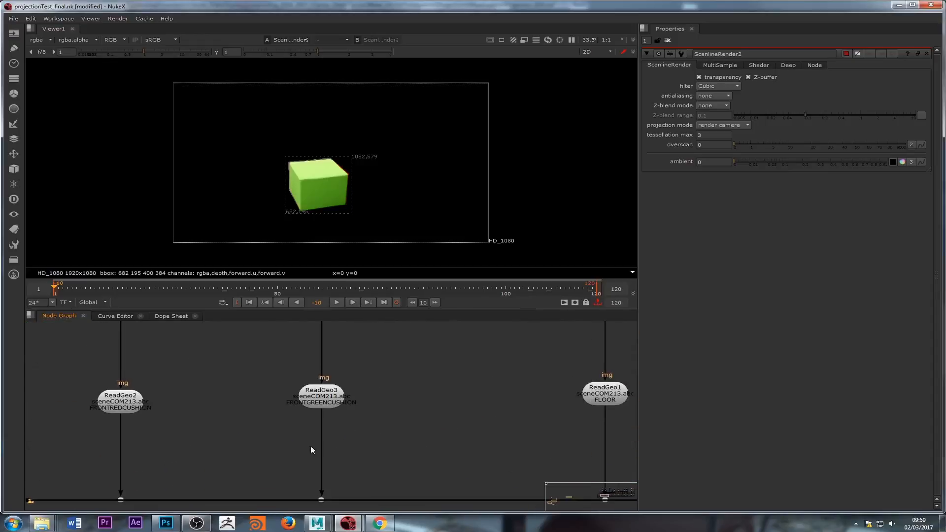
{"action": "middle_click_drag", "start_coordinate": [310, 446], "coordinate": [369, 453]}
{"action": "middle_click_drag", "start_coordinate": [450, 439], "coordinate": [396, 524]}
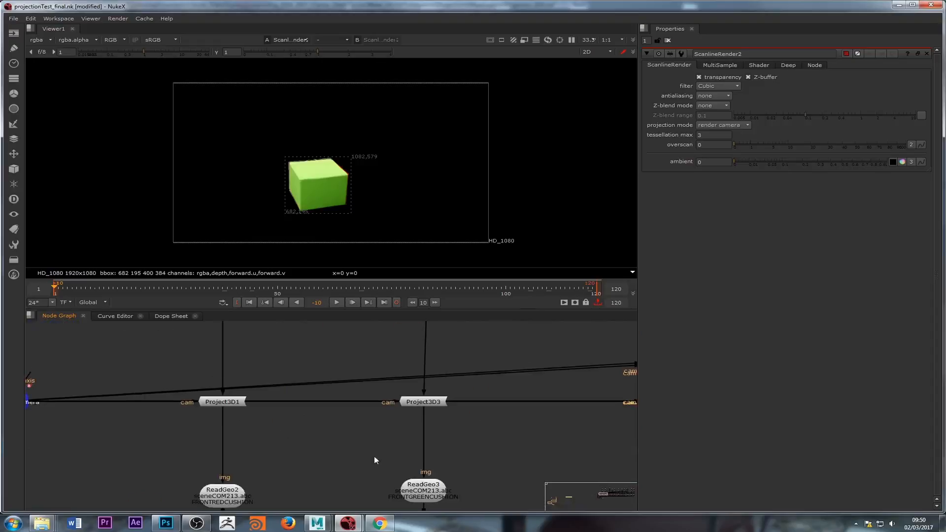
{"action": "middle_click_drag", "start_coordinate": [372, 388], "coordinate": [363, 450]}
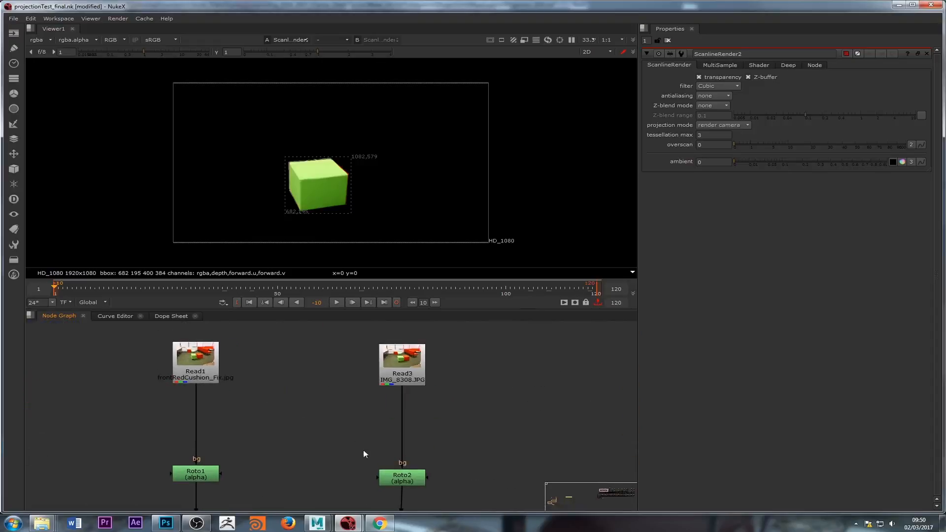
Step: Open the Read3 and Roto2 properties to inspect the existing cushion setup
{"action": "double_click", "coordinate": [397, 373]}
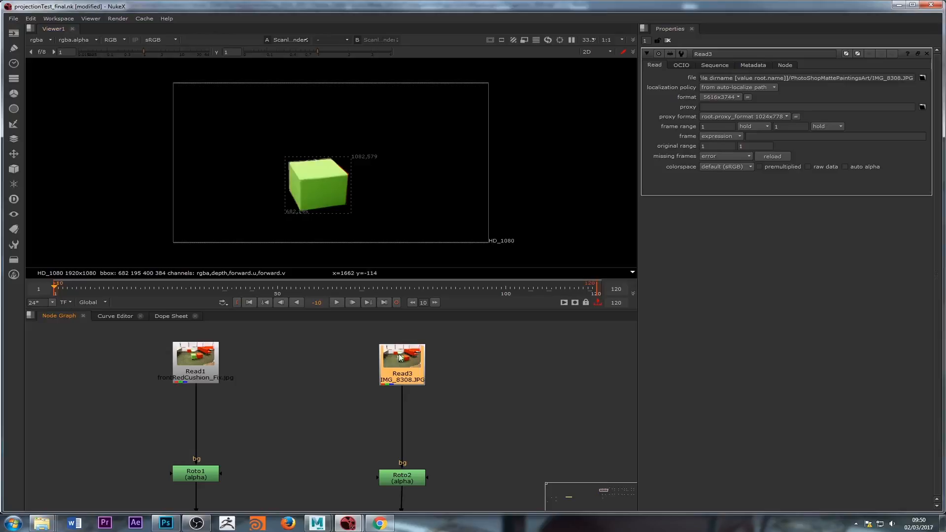
{"action": "double_click", "coordinate": [397, 476]}
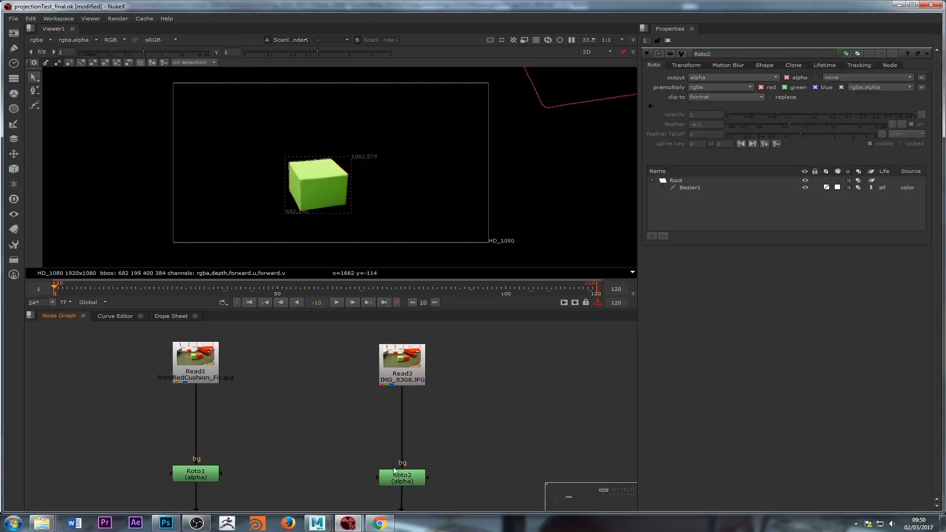
{"action": "left_click", "coordinate": [396, 478]}
{"action": "left_click", "coordinate": [348, 443]}
{"action": "scroll", "coordinate": [348, 443], "scroll_direction": "down", "scroll_amount": 6}
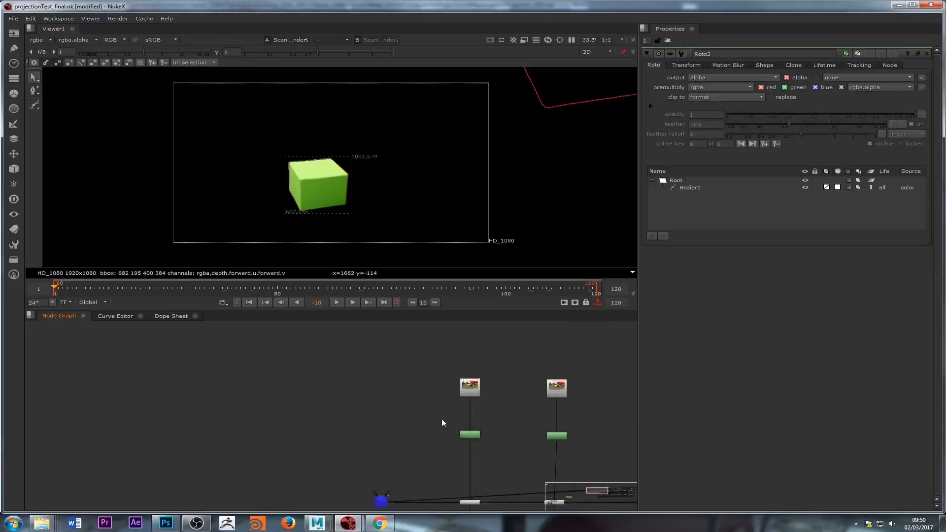
{"action": "scroll", "coordinate": [312, 439], "scroll_direction": "up", "scroll_amount": 6}
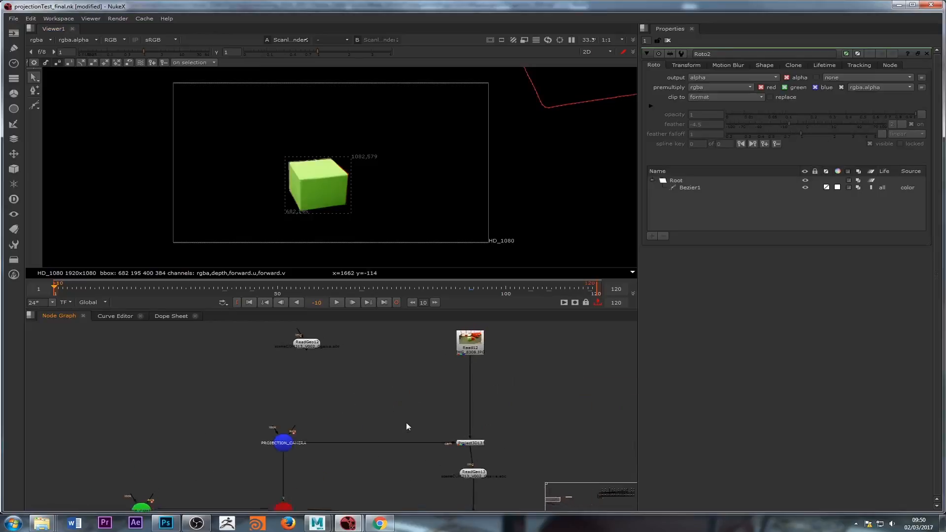
Step: Insert a Roto node between Read12 and the Project3D13 node
{"action": "key", "text": "o"}
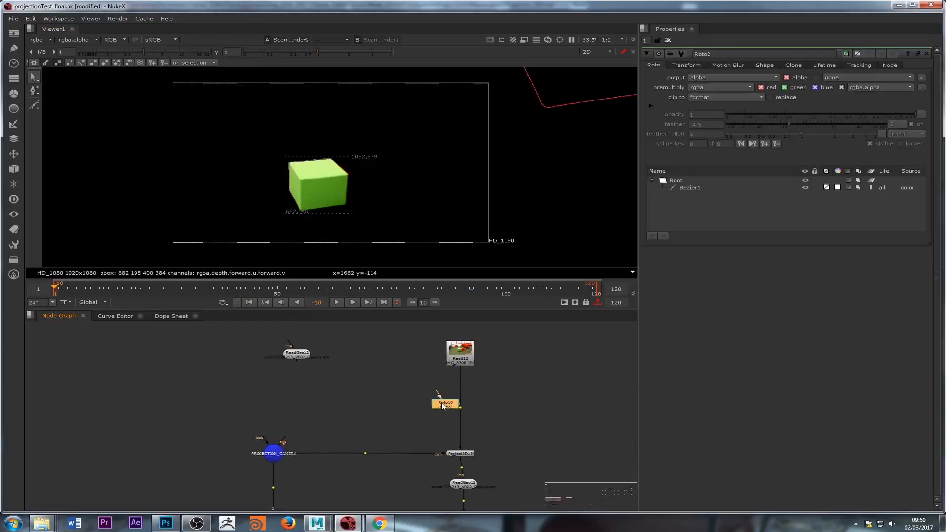
{"action": "left_click_drag", "start_coordinate": [445, 403], "coordinate": [462, 404]}
Step: View the Read12 plate in the viewer at frame 72
{"action": "left_click", "coordinate": [457, 360]}
{"action": "double_click", "coordinate": [457, 359]}
{"action": "key", "text": "1"}
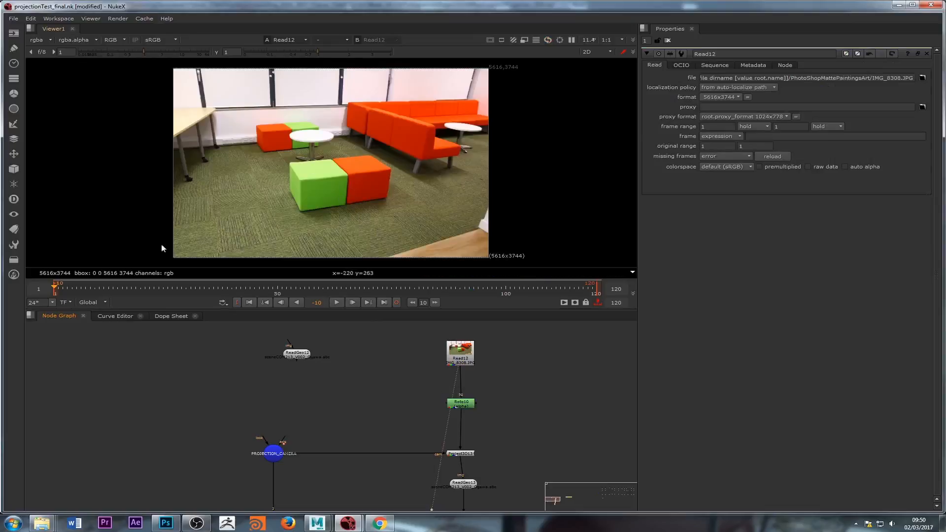
{"action": "left_click_drag", "start_coordinate": [61, 288], "coordinate": [377, 288]}
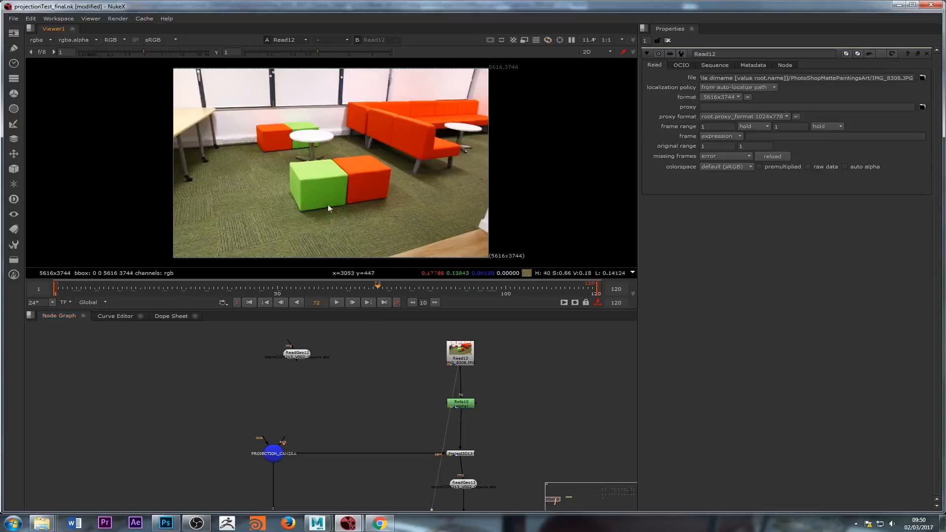
Step: View Roto10 and zoom in on its Bezier1 shape around the green cushion's edges
{"action": "double_click", "coordinate": [462, 403]}
{"action": "key", "text": "1"}
{"action": "scroll", "coordinate": [300, 167], "scroll_direction": "up", "scroll_amount": 5}
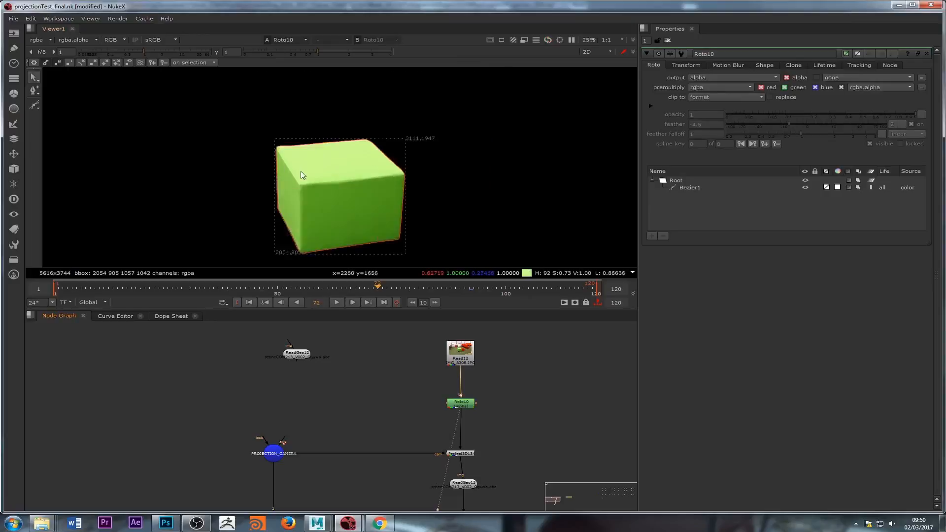
{"action": "left_click", "coordinate": [689, 187]}
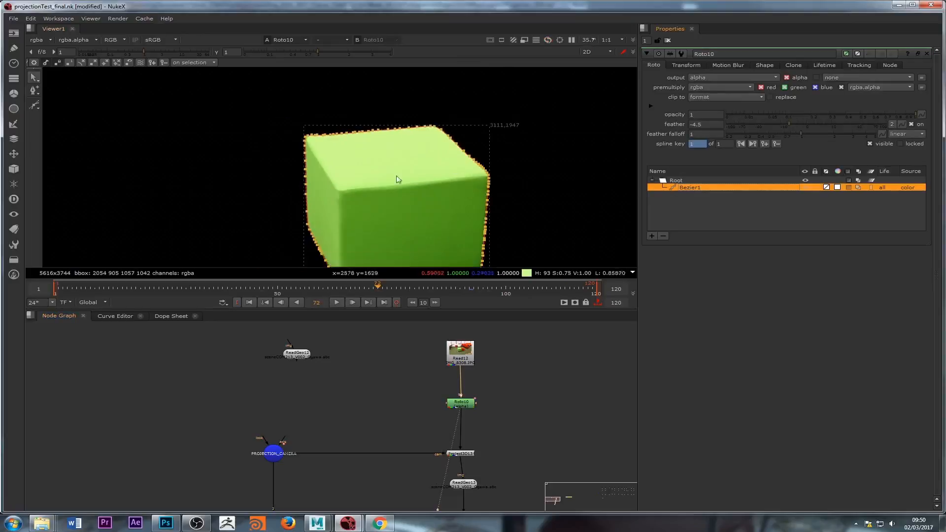
{"action": "scroll", "coordinate": [495, 205], "scroll_direction": "up", "scroll_amount": 4}
{"action": "scroll", "coordinate": [472, 154], "scroll_direction": "down", "scroll_amount": 6}
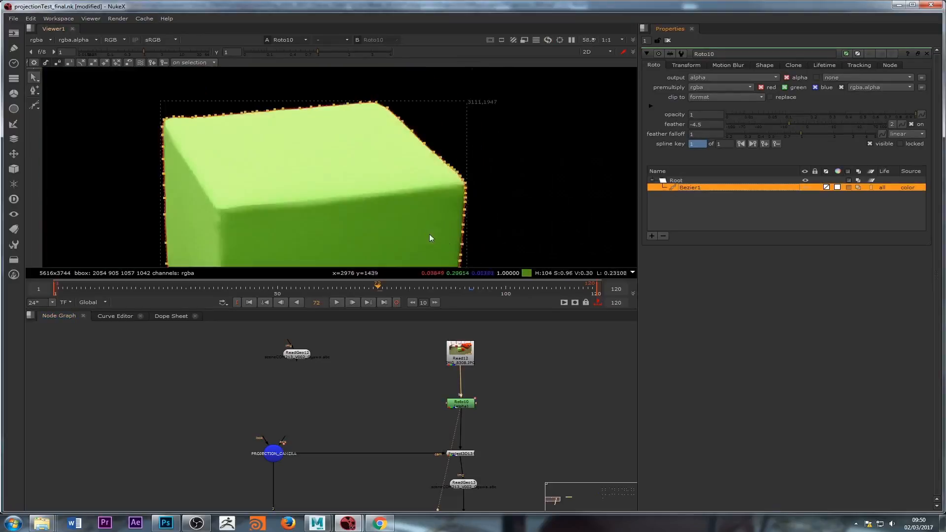
{"action": "middle_click_drag", "start_coordinate": [362, 228], "coordinate": [379, 170]}
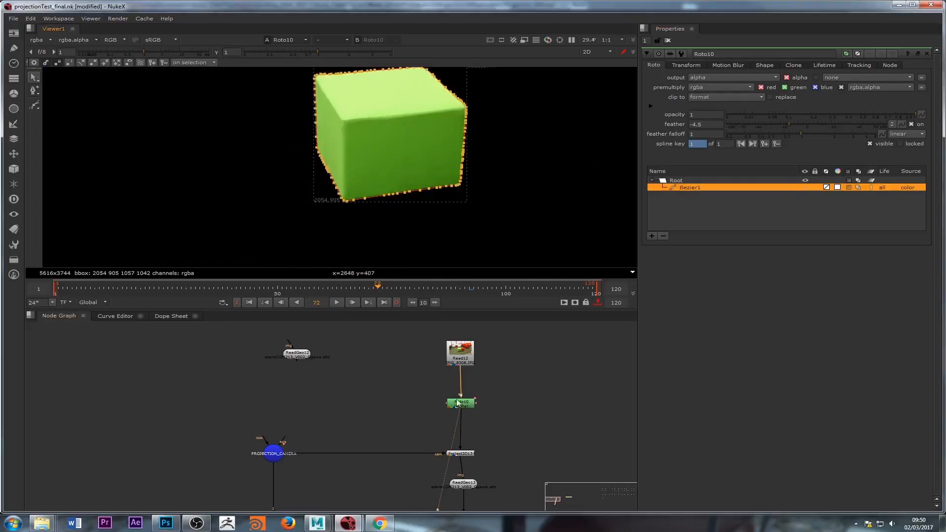
{"action": "scroll", "coordinate": [469, 142], "scroll_direction": "up", "scroll_amount": 5}
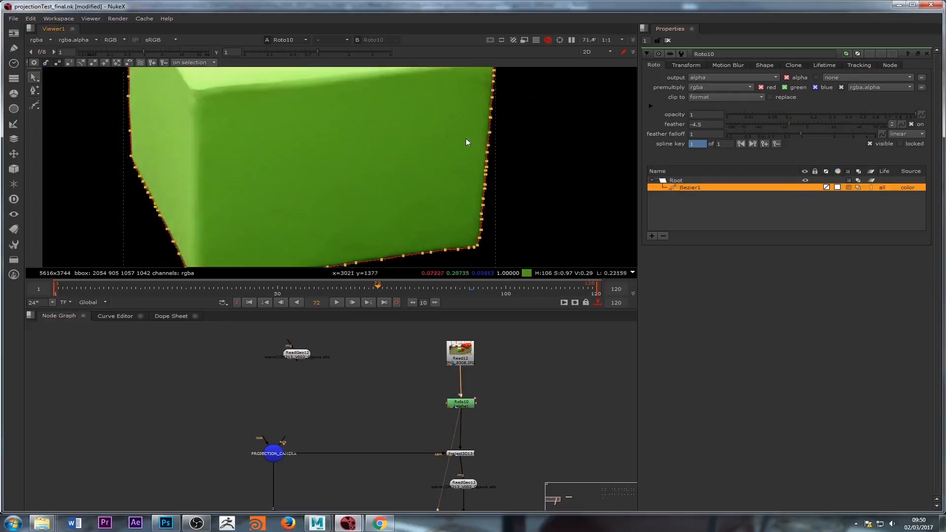
{"action": "key", "text": "Tab"}
{"action": "key", "text": "Tab"}
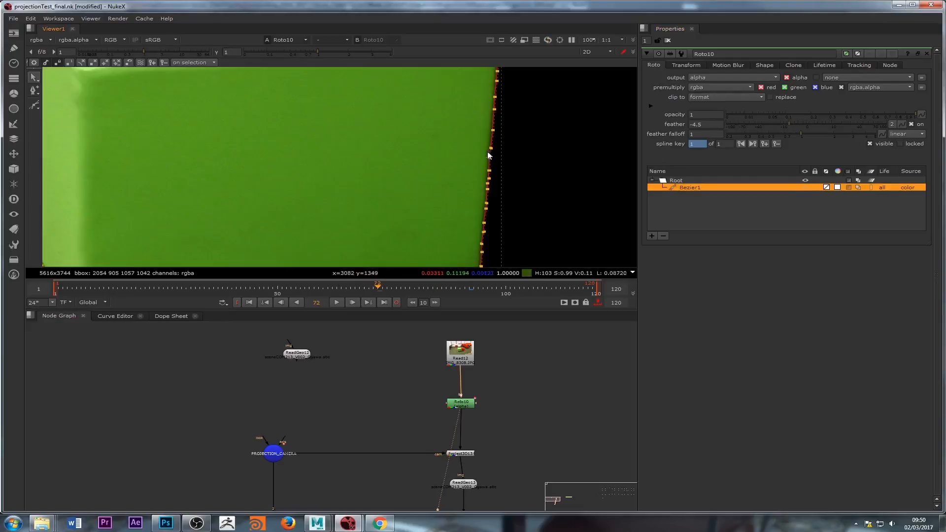
Step: Try setting Roto10's feather to -9 while viewing the alpha, and undo it
{"action": "key", "text": "a"}
{"action": "scroll", "coordinate": [490, 151], "scroll_direction": "up", "scroll_amount": 5}
{"action": "mouse_move", "coordinate": [785, 122]}
{"action": "left_mouse_down"}
{"action": "mouse_move", "coordinate": [756, 124]}
{"action": "mouse_move", "coordinate": [778, 124]}
{"action": "left_mouse_up"}
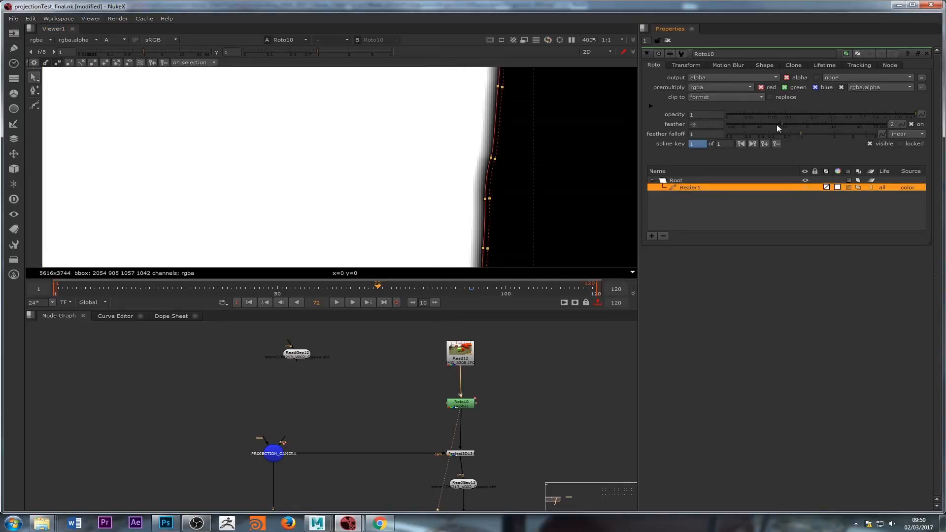
{"action": "key", "text": "ctrl+z"}
{"action": "scroll", "coordinate": [513, 182], "scroll_direction": "down", "scroll_amount": 3}
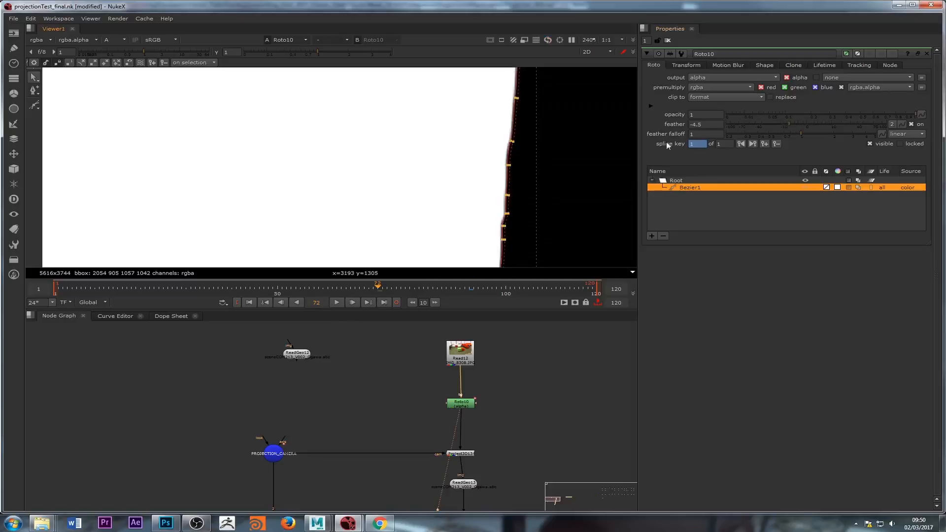
Step: Set Roto10's premultiply to none and back to rgba
{"action": "left_click", "coordinate": [703, 86]}
{"action": "left_click", "coordinate": [708, 113]}
{"action": "left_click", "coordinate": [450, 181]}
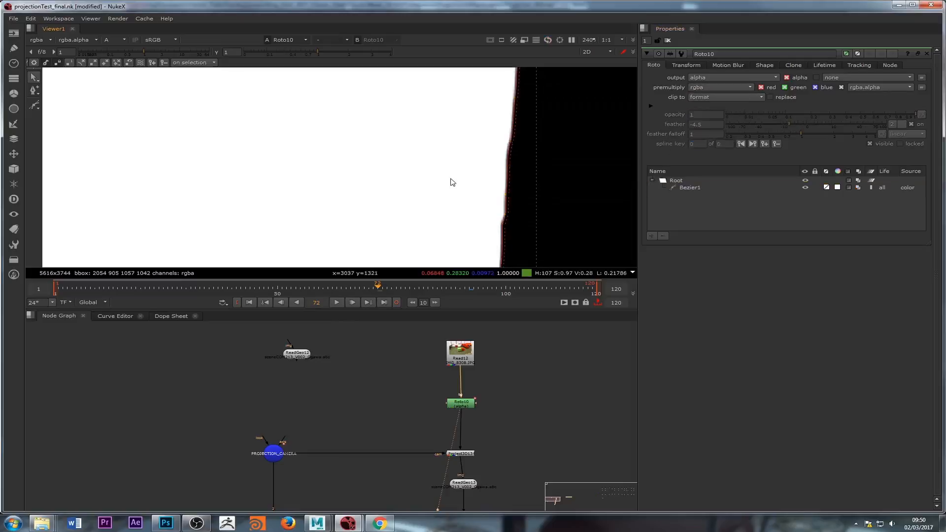
{"action": "left_click", "coordinate": [709, 89]}
{"action": "left_click", "coordinate": [711, 98]}
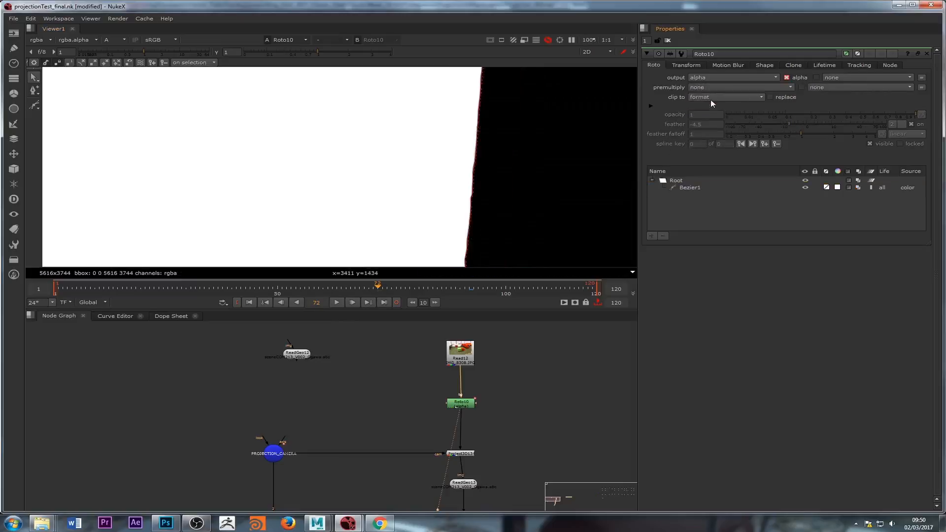
{"action": "left_click", "coordinate": [705, 97]}
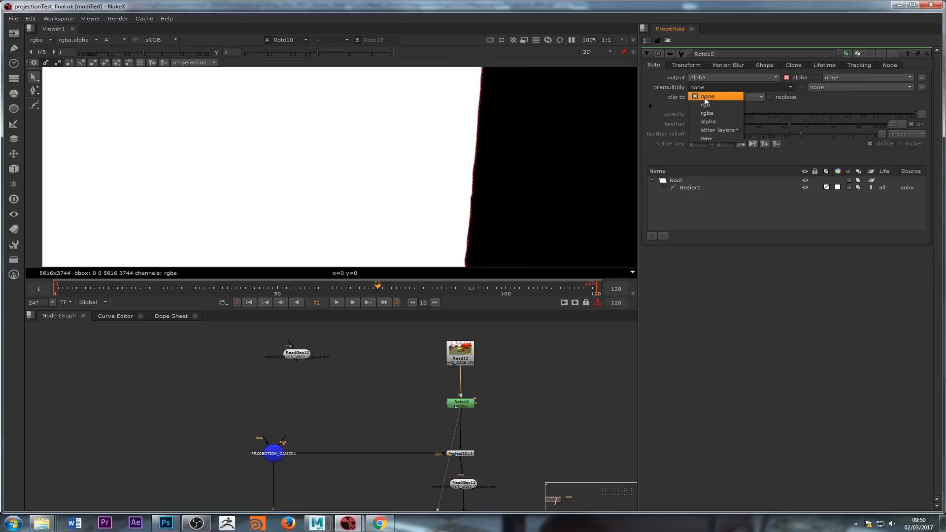
{"action": "left_click", "coordinate": [717, 112]}
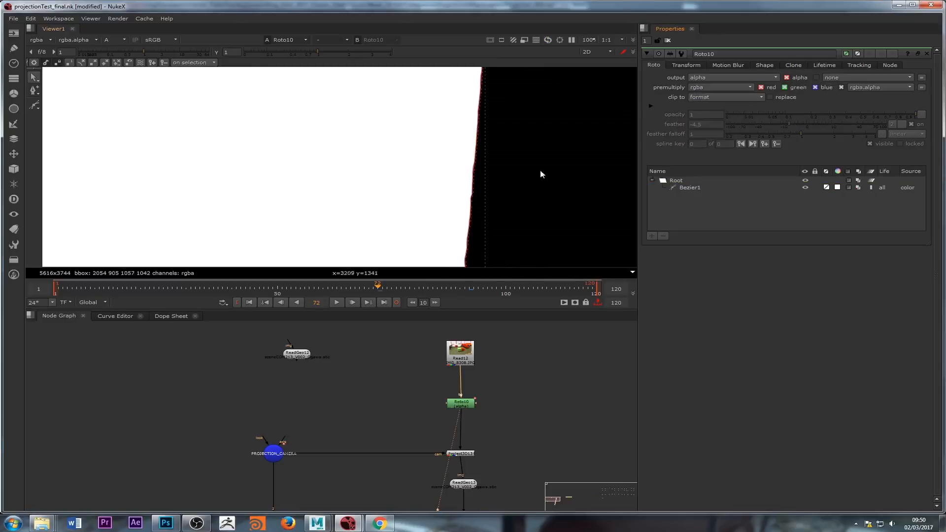
Step: View the Project3D13 output of the masked green cushion in RGB
{"action": "middle_click_drag", "start_coordinate": [542, 174], "coordinate": [338, 270]}
{"action": "scroll", "coordinate": [389, 200], "scroll_direction": "down", "scroll_amount": 3}
{"action": "middle_click_drag", "start_coordinate": [441, 224], "coordinate": [454, 212]}
{"action": "middle_click_drag", "start_coordinate": [436, 410], "coordinate": [438, 395]}
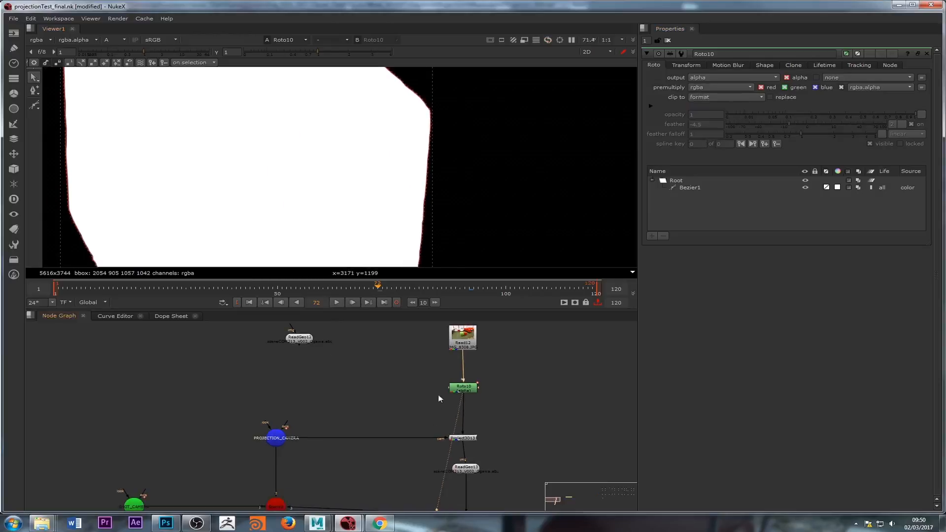
{"action": "double_click", "coordinate": [462, 438]}
{"action": "key", "text": "1"}
{"action": "scroll", "coordinate": [360, 203], "scroll_direction": "down", "scroll_amount": 2}
{"action": "middle_click_drag", "start_coordinate": [361, 203], "coordinate": [410, 189]}
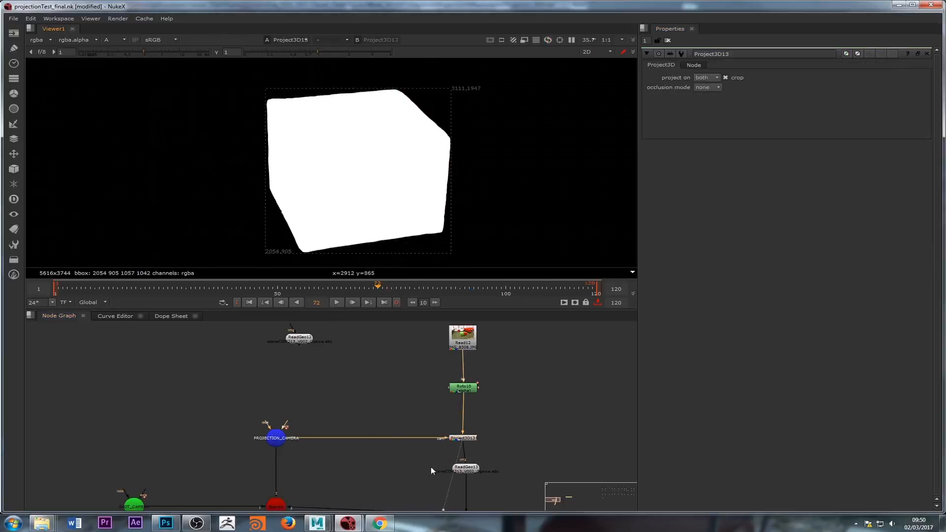
{"action": "middle_click_drag", "start_coordinate": [445, 449], "coordinate": [444, 413]}
{"action": "left_click_drag", "start_coordinate": [454, 403], "coordinate": [458, 403]}
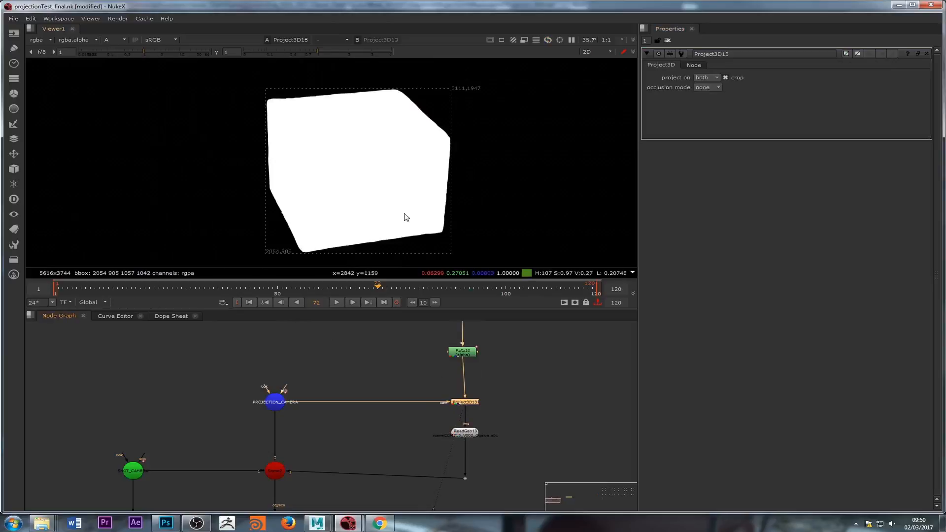
{"action": "key", "text": "a"}
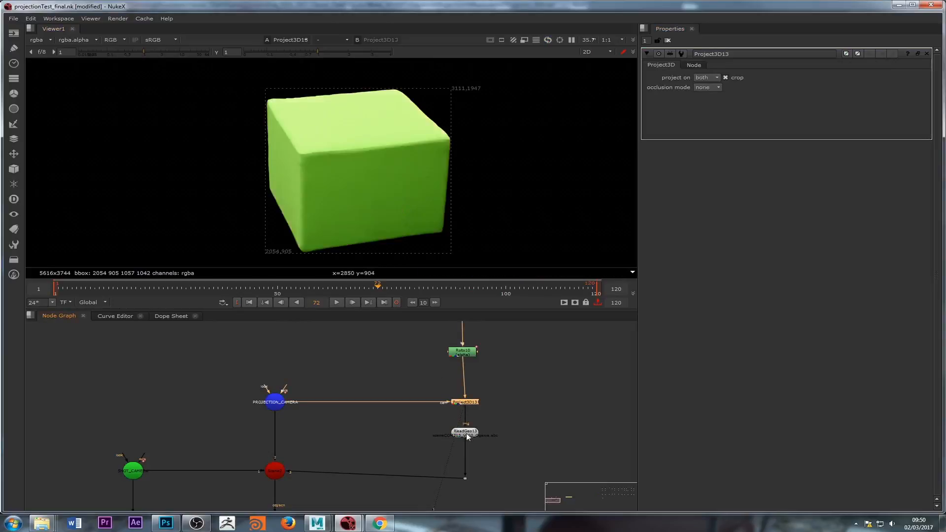
Step: View the ReadGeo13 geometry in the 3D viewer
{"action": "middle_click_drag", "start_coordinate": [449, 380], "coordinate": [460, 414]}
{"action": "left_click_drag", "start_coordinate": [472, 383], "coordinate": [482, 390]}
{"action": "left_click_drag", "start_coordinate": [475, 335], "coordinate": [479, 337]}
{"action": "middle_click_drag", "start_coordinate": [437, 500], "coordinate": [448, 479]}
{"action": "double_click", "coordinate": [484, 454]}
{"action": "key", "text": "1"}
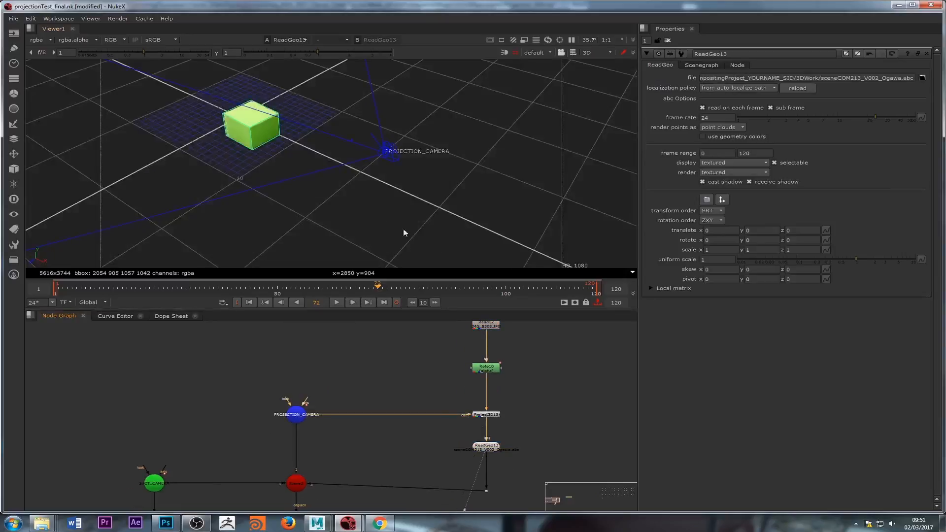
Step: Check the ScanlineRender2 2D render of the projected cushion and return to frame 1
{"action": "middle_click_drag", "start_coordinate": [360, 469], "coordinate": [382, 409]}
{"action": "double_click", "coordinate": [325, 498]}
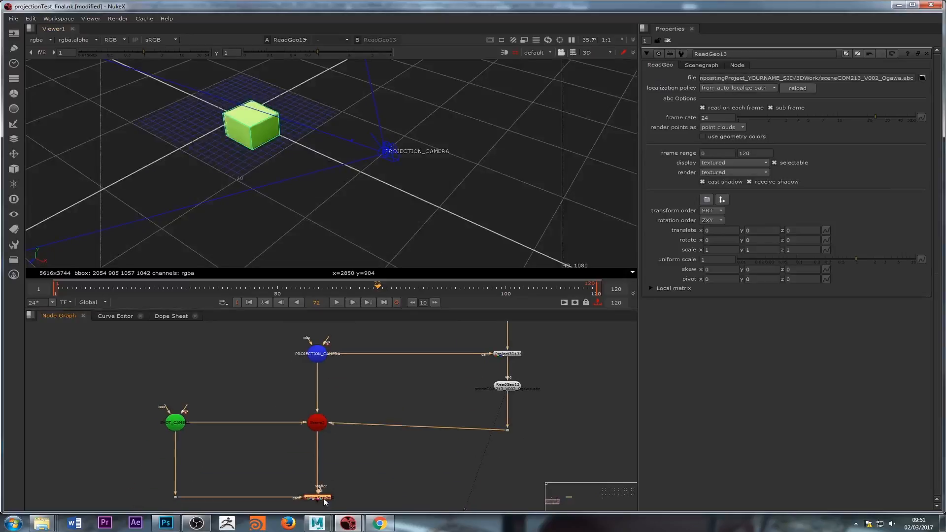
{"action": "key", "text": "1"}
{"action": "key", "text": "Tab"}
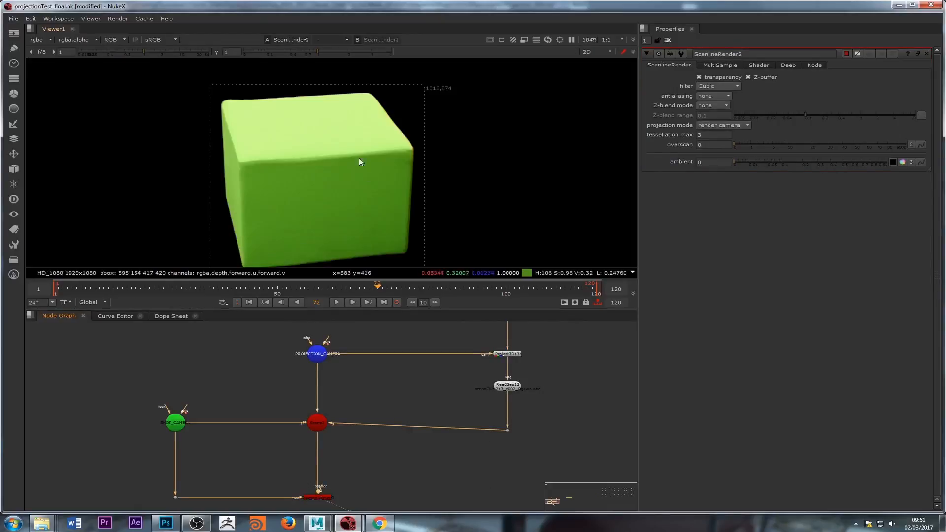
{"action": "scroll", "coordinate": [374, 167], "scroll_direction": "down", "scroll_amount": 3}
{"action": "left_click", "coordinate": [243, 302]}
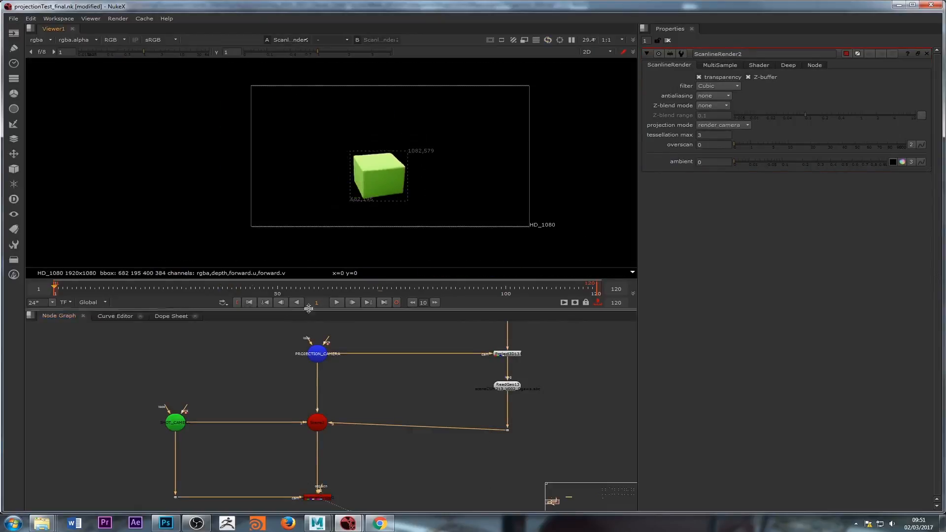
Step: Play back the ScanlineRender2 render of the projected cushion and return to frame 1
{"action": "left_click", "coordinate": [339, 301]}
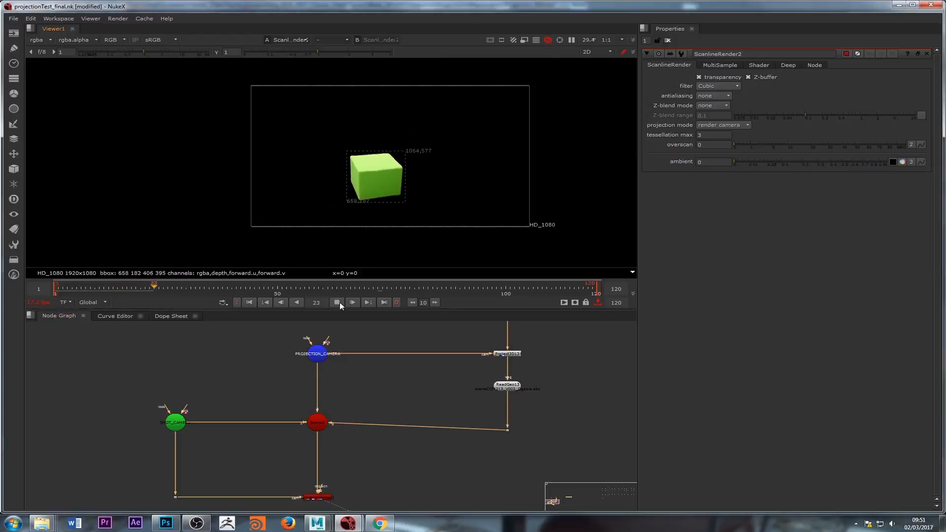
{"action": "scroll", "coordinate": [393, 161], "scroll_direction": "up", "scroll_amount": 3}
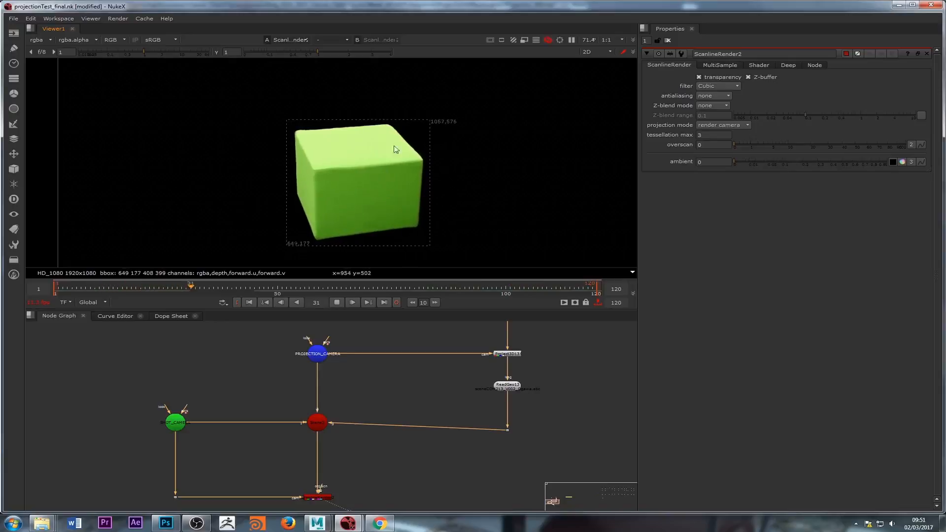
{"action": "left_click", "coordinate": [336, 302]}
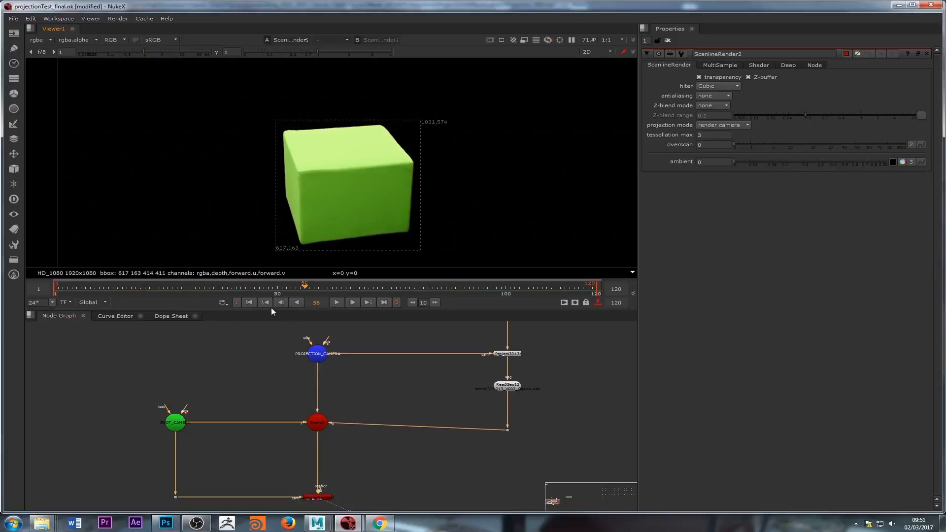
{"action": "left_click", "coordinate": [250, 302]}
{"action": "scroll", "coordinate": [409, 409], "scroll_direction": "down", "scroll_amount": 4}
{"action": "scroll", "coordinate": [402, 410], "scroll_direction": "up", "scroll_amount": 4}
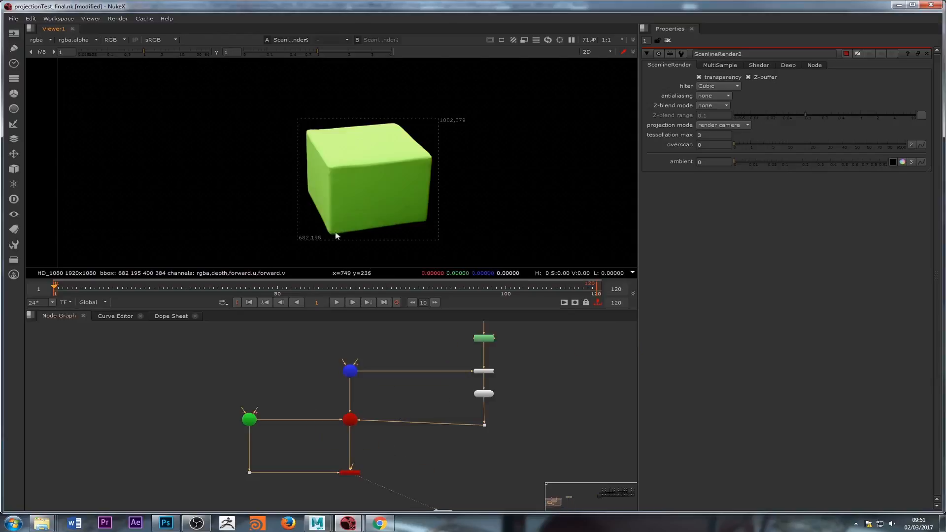
{"action": "scroll", "coordinate": [326, 265], "scroll_direction": "down", "scroll_amount": 1}
{"action": "middle_click_drag", "start_coordinate": [364, 384], "coordinate": [348, 437]}
{"action": "left_click_drag", "start_coordinate": [345, 351], "coordinate": [477, 363]}
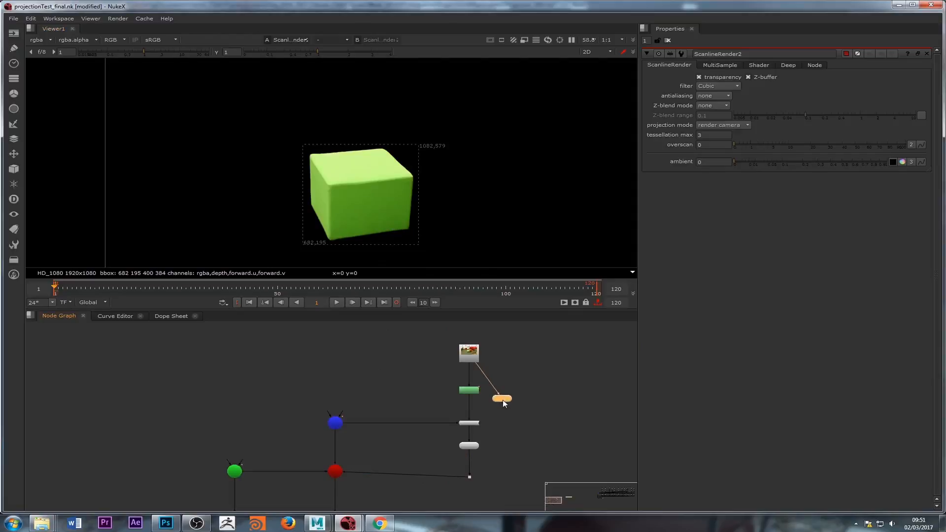
{"action": "key", "text": "Delete"}
{"action": "key", "text": "ctrl+z"}
{"action": "key", "text": "ctrl+z"}
{"action": "scroll", "coordinate": [457, 380], "scroll_direction": "down", "scroll_amount": 5}
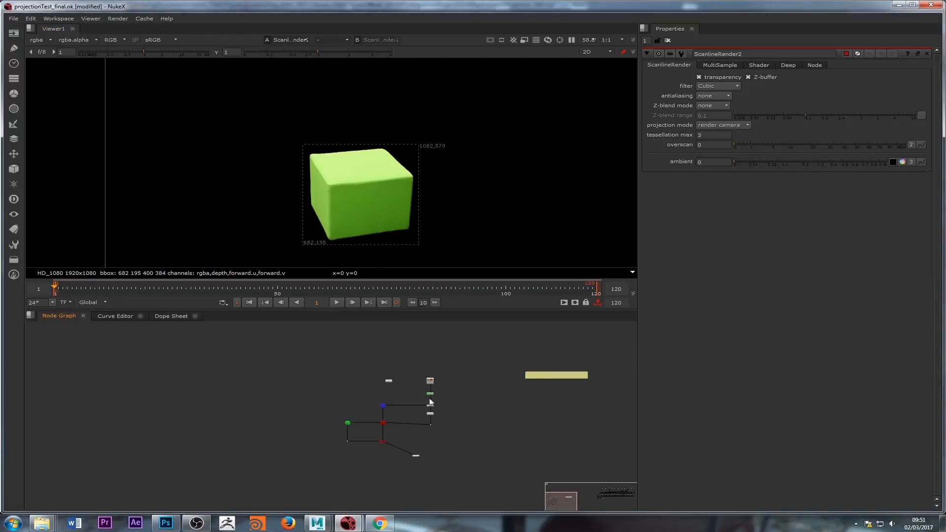
{"action": "scroll", "coordinate": [430, 409], "scroll_direction": "up", "scroll_amount": 4}
{"action": "left_click", "coordinate": [424, 413]}
{"action": "left_click_drag", "start_coordinate": [326, 437], "coordinate": [324, 445]}
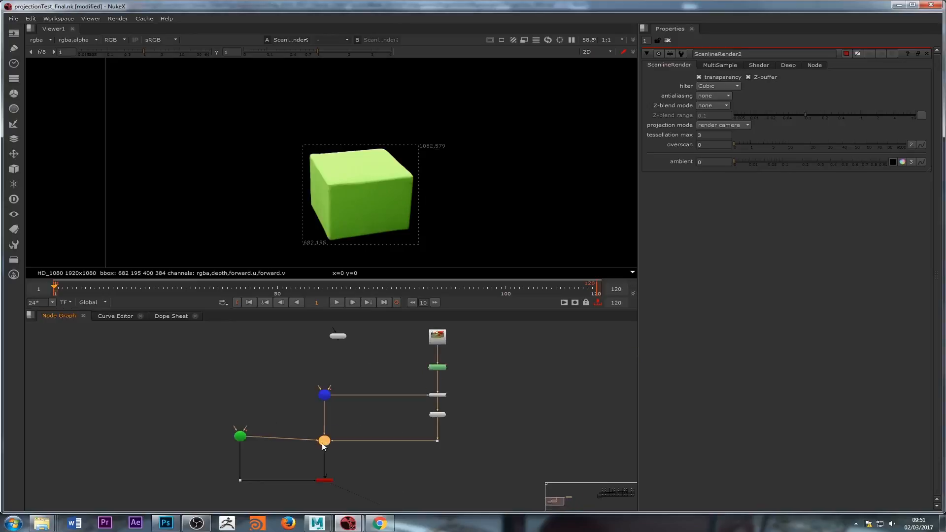
{"action": "left_click_drag", "start_coordinate": [242, 437], "coordinate": [242, 442]}
{"action": "scroll", "coordinate": [428, 422], "scroll_direction": "down", "scroll_amount": 4}
{"action": "middle_click_drag", "start_coordinate": [439, 419], "coordinate": [313, 430]}
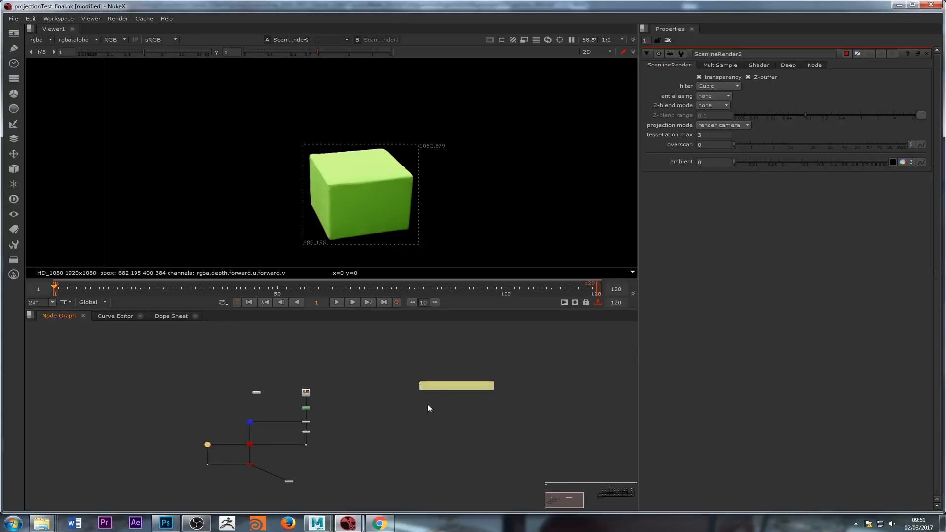
{"action": "left_click_drag", "start_coordinate": [439, 387], "coordinate": [413, 377]}
{"action": "scroll", "coordinate": [428, 389], "scroll_direction": "down", "scroll_amount": 4}
{"action": "middle_click_drag", "start_coordinate": [428, 390], "coordinate": [300, 404]}
{"action": "scroll", "coordinate": [296, 406], "scroll_direction": "up", "scroll_amount": 4}
{"action": "middle_click_drag", "start_coordinate": [158, 406], "coordinate": [409, 407]}
{"action": "scroll", "coordinate": [409, 407], "scroll_direction": "up", "scroll_amount": 8}
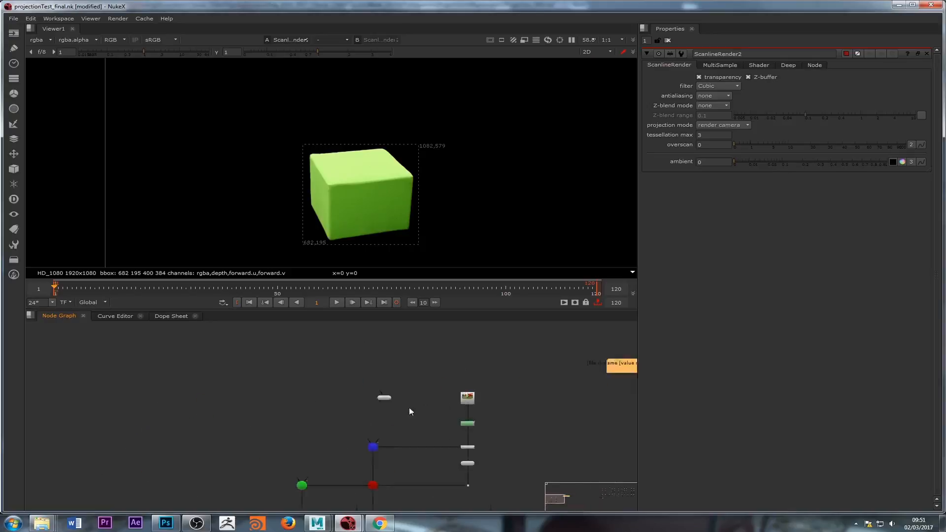
Step: Try to paste a copied path into ReadGeo13's file field, then undo the paste
{"action": "double_click", "coordinate": [490, 388]}
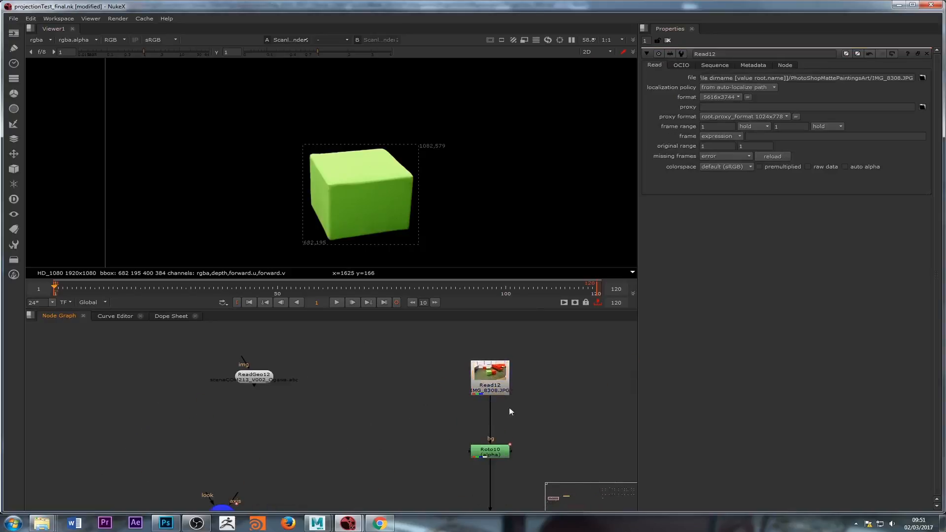
{"action": "scroll", "coordinate": [512, 410], "scroll_direction": "down", "scroll_amount": 2}
{"action": "scroll", "coordinate": [441, 413], "scroll_direction": "up", "scroll_amount": 2}
{"action": "double_click", "coordinate": [489, 447]}
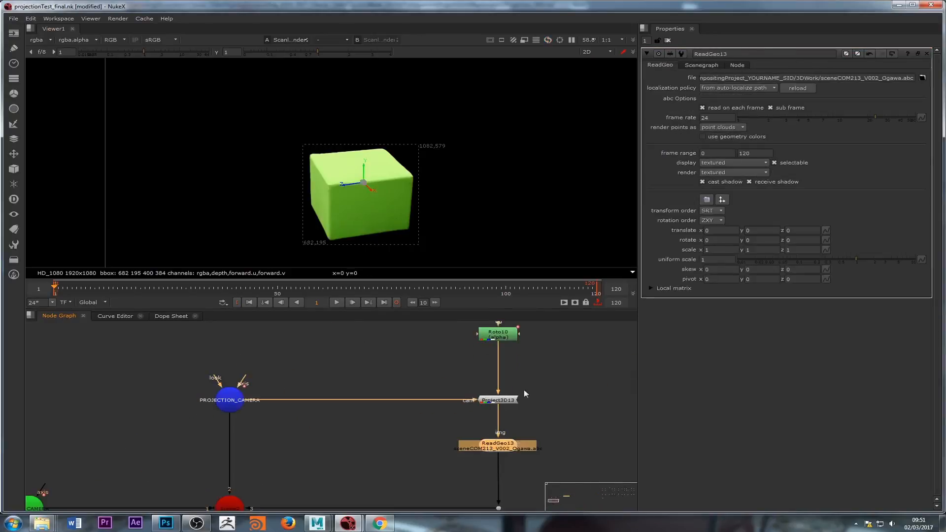
{"action": "triple_click", "coordinate": [793, 78]}
{"action": "key", "text": "ctrl+v"}
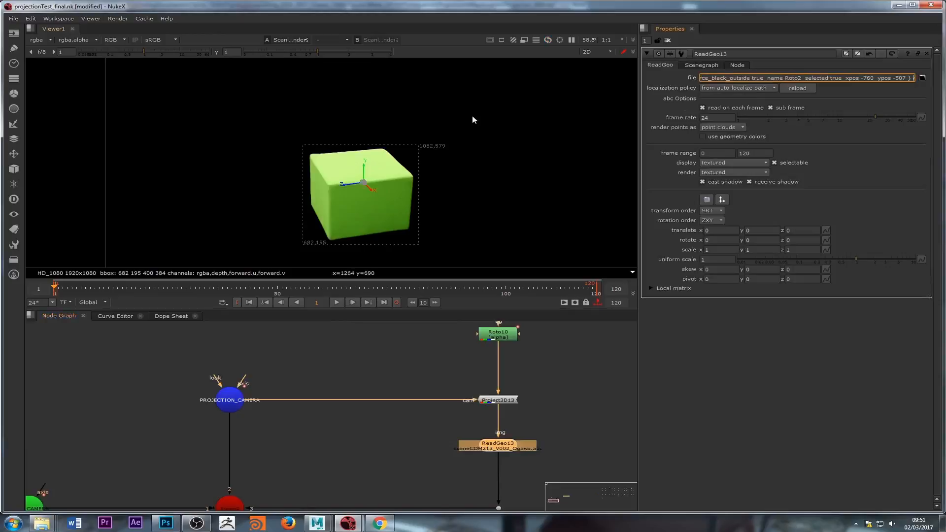
{"action": "key", "text": "ctrl+z"}
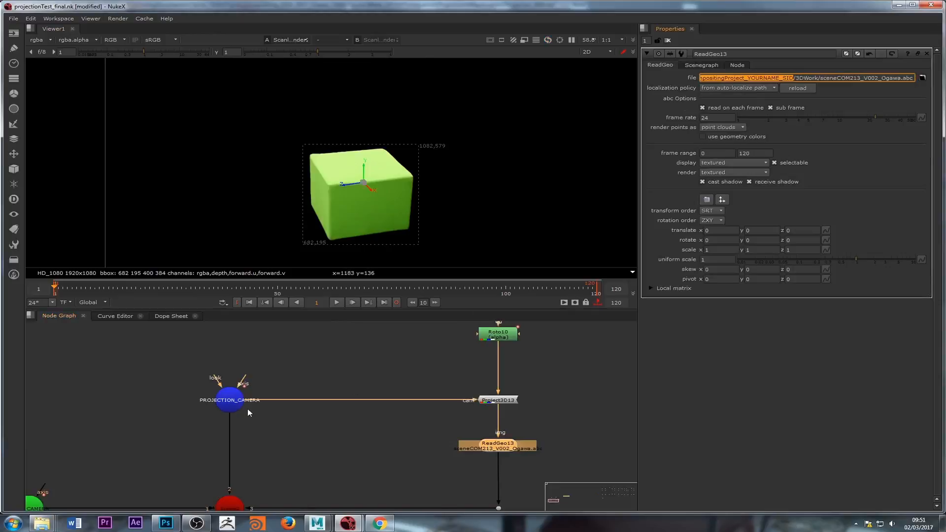
Step: Replace the project-folder part of ReadGeo13's file path with Read12's [file dirname [value root.name]] expression
{"action": "middle_click_drag", "start_coordinate": [402, 380], "coordinate": [391, 440]}
{"action": "double_click", "coordinate": [482, 336]}
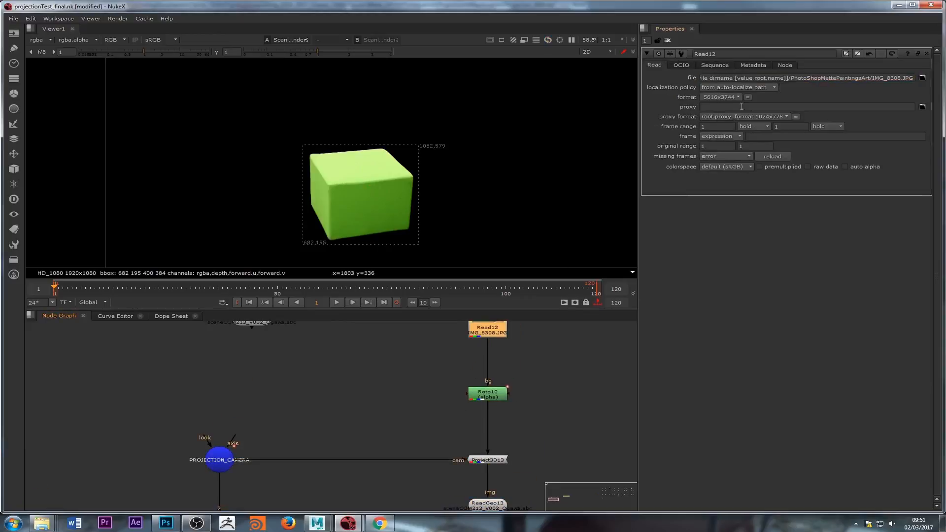
{"action": "left_click_drag", "start_coordinate": [788, 78], "coordinate": [629, 91]}
{"action": "key", "text": "ctrl+c"}
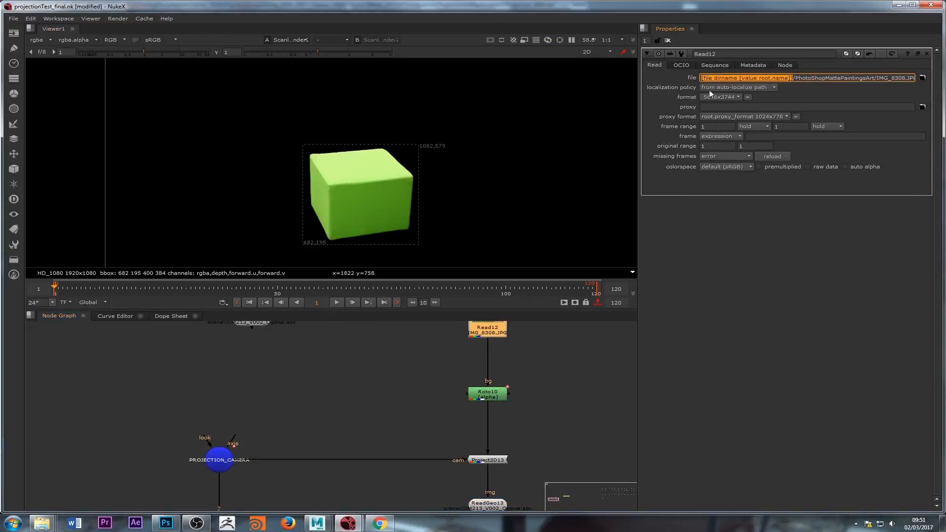
{"action": "middle_click_drag", "start_coordinate": [514, 460], "coordinate": [507, 427]}
{"action": "double_click", "coordinate": [482, 472]}
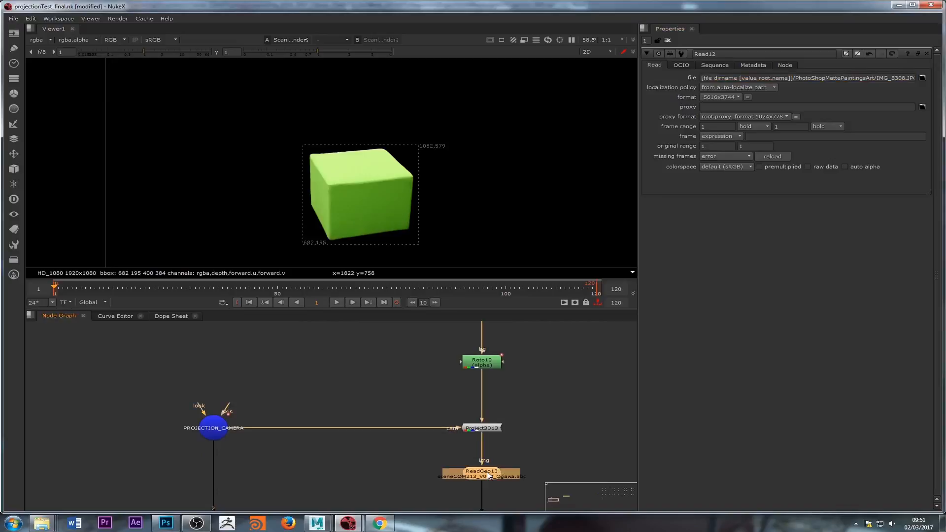
{"action": "left_click_drag", "start_coordinate": [793, 77], "coordinate": [492, 119]}
{"action": "key", "text": "ctrl+v"}
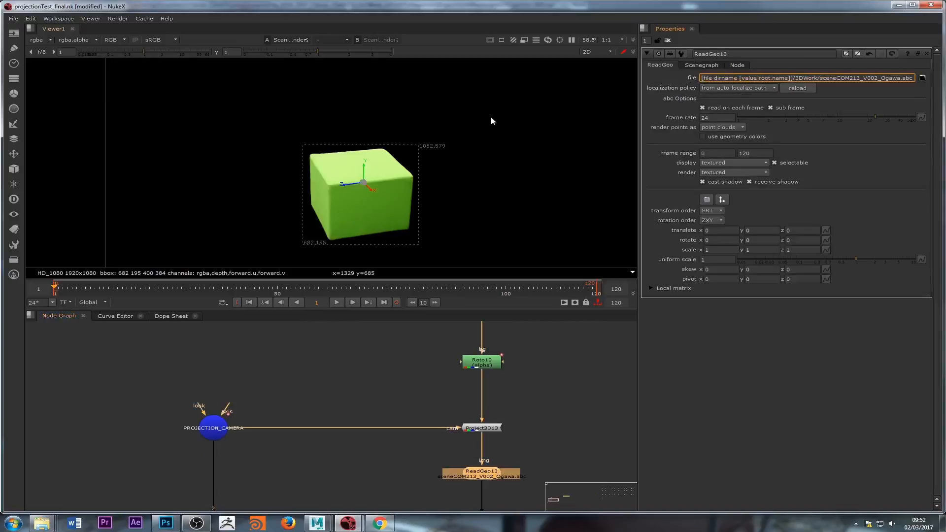
{"action": "key", "text": "Return"}
Step: Reload the ReadGeo13 geometry and display it in the 3D viewer
{"action": "left_click", "coordinate": [586, 177]}
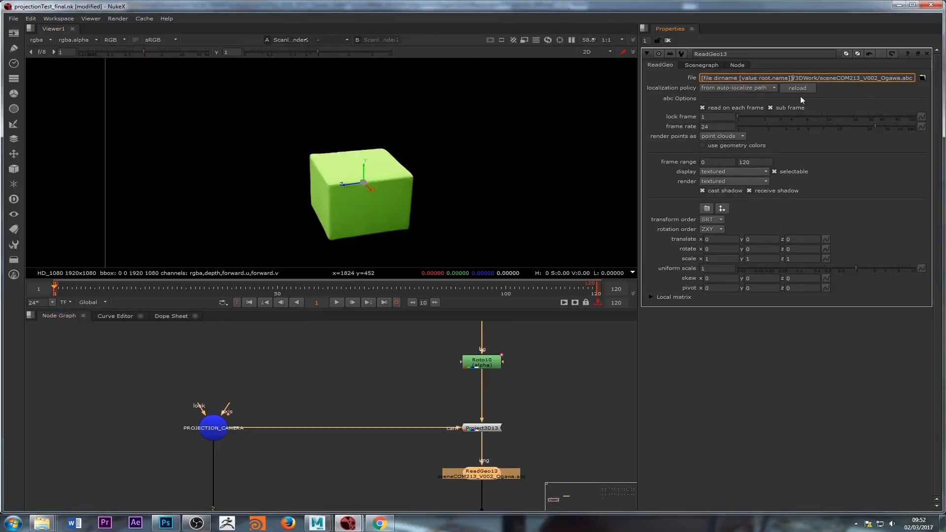
{"action": "left_click", "coordinate": [557, 409]}
{"action": "middle_click_drag", "start_coordinate": [506, 447], "coordinate": [504, 407]}
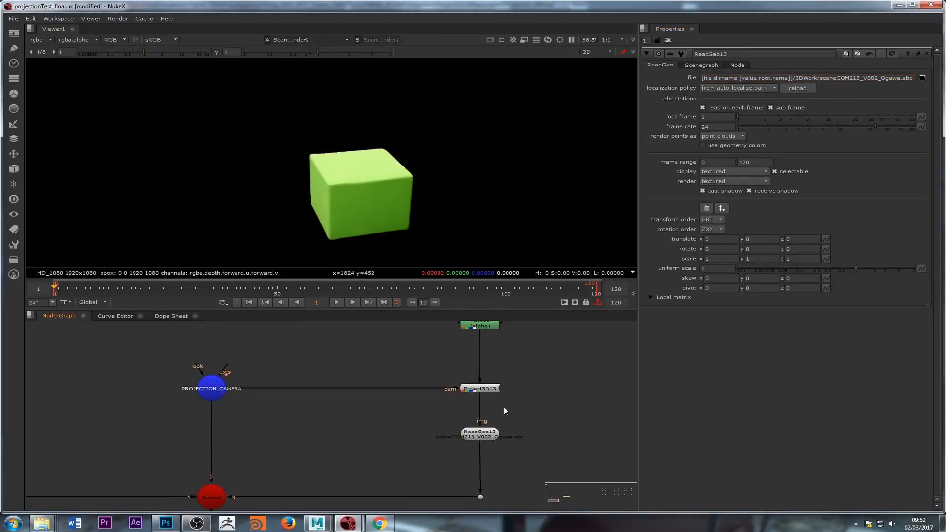
{"action": "left_click", "coordinate": [484, 434]}
{"action": "key", "text": "1"}
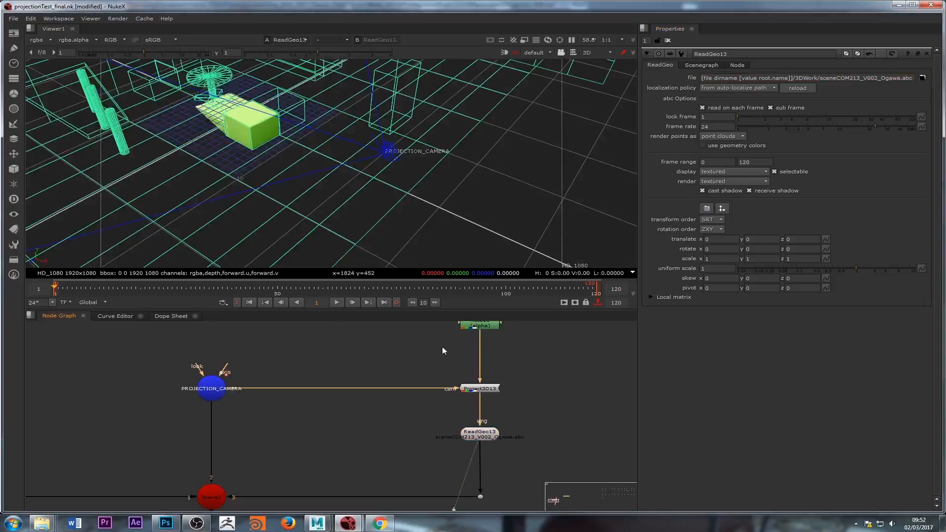
{"action": "left_click", "coordinate": [798, 88]}
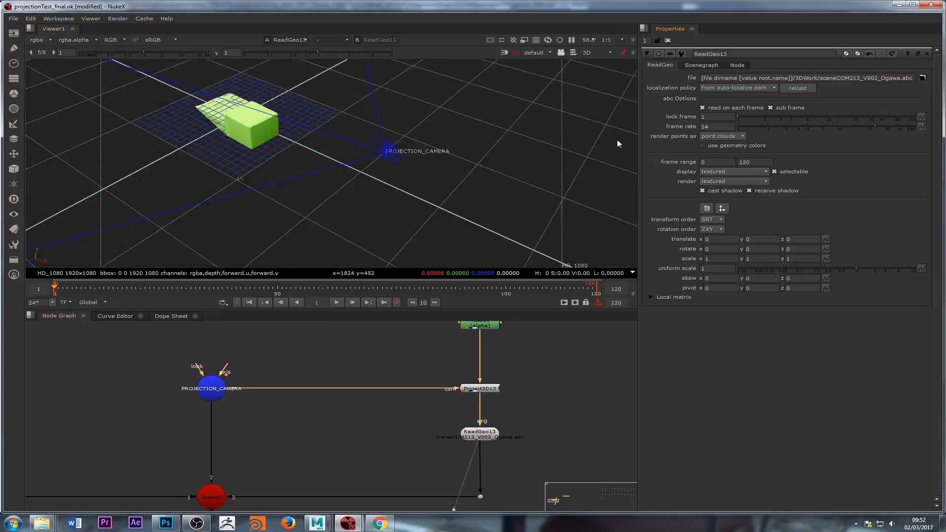
{"action": "middle_click_drag", "start_coordinate": [414, 389], "coordinate": [442, 378]}
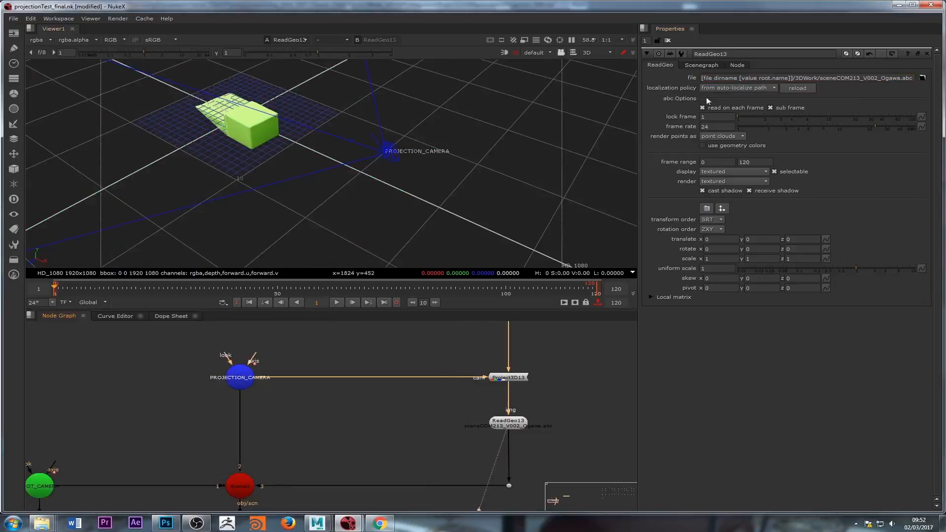
{"action": "left_click", "coordinate": [288, 172]}
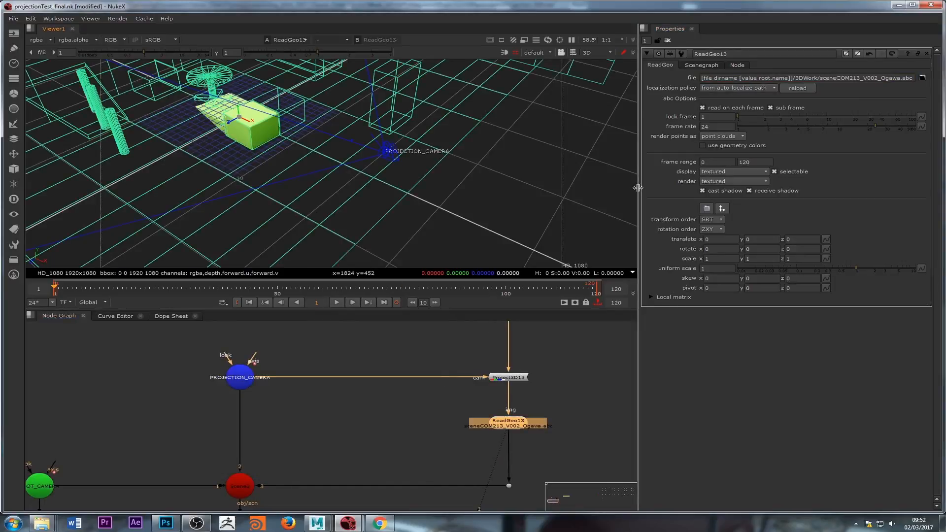
Step: In ReadGeo13's scenegraph, deselect all objects and enable only frontGreenCushion
{"action": "left_click", "coordinate": [700, 66]}
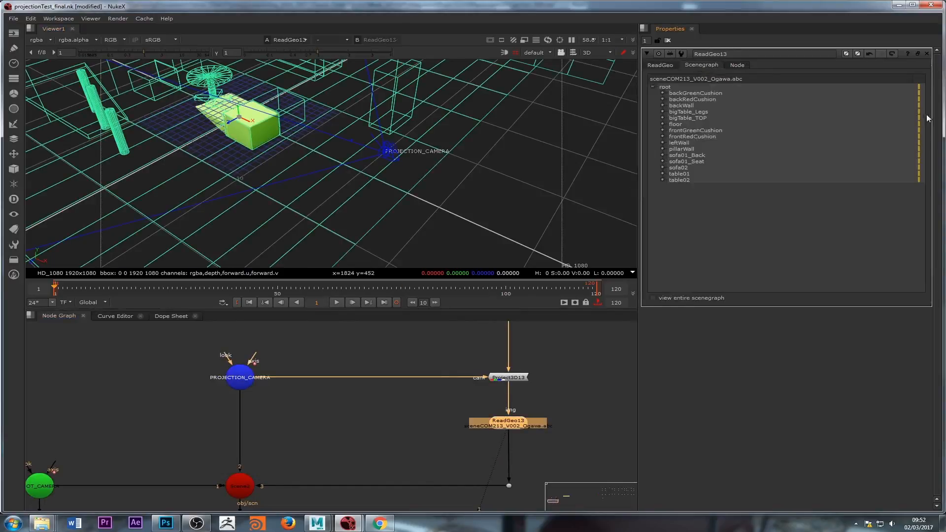
{"action": "left_click", "coordinate": [920, 86]}
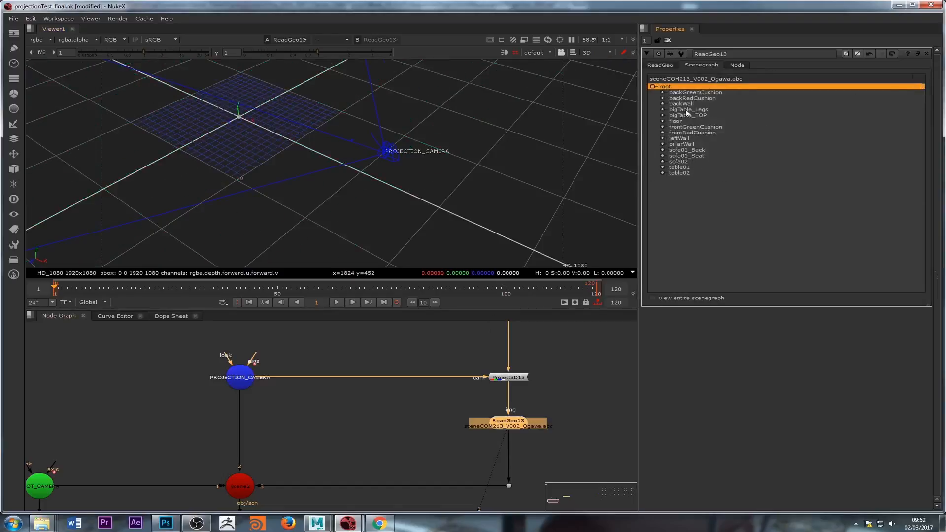
{"action": "left_click", "coordinate": [917, 127]}
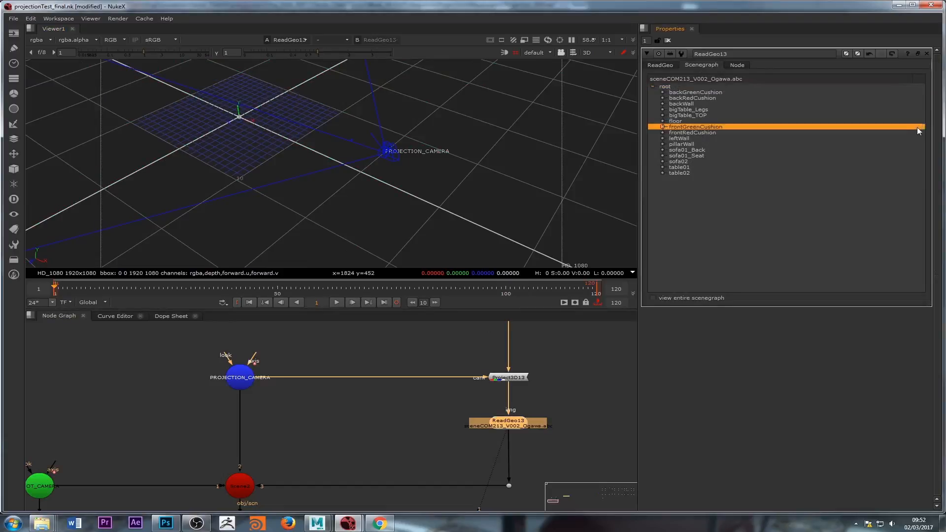
{"action": "left_click", "coordinate": [917, 127]}
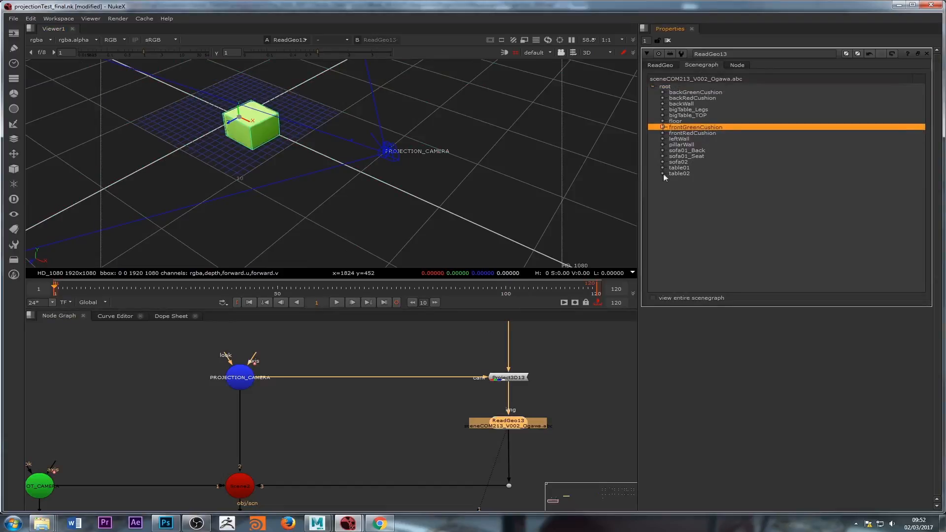
Step: View the downstream scene and ScanlineRender2 nodes in the 3D viewer
{"action": "middle_click_drag", "start_coordinate": [389, 411], "coordinate": [408, 347]}
{"action": "double_click", "coordinate": [263, 420]}
{"action": "key", "text": "1"}
{"action": "left_click", "coordinate": [307, 451]}
{"action": "middle_click_drag", "start_coordinate": [309, 454], "coordinate": [344, 376]}
{"action": "double_click", "coordinate": [298, 436]}
{"action": "key", "text": "1"}
{"action": "left_click", "coordinate": [320, 394]}
{"action": "scroll", "coordinate": [316, 176], "scroll_direction": "down", "scroll_amount": 2}
{"action": "scroll", "coordinate": [359, 155], "scroll_direction": "down", "scroll_amount": 1}
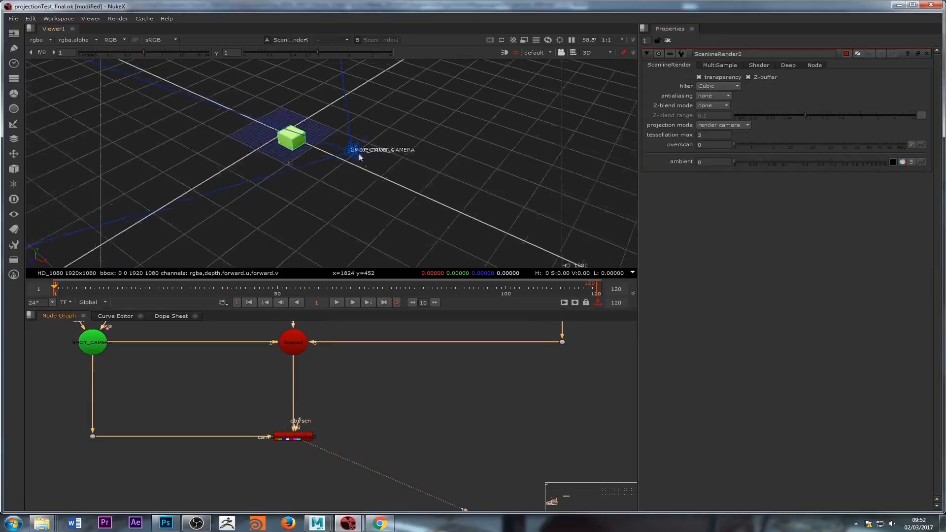
Step: Inspect Read12's properties and ReadGeo13's scenegraph with the frontGreenCushion shape expanded
{"action": "middle_click_drag", "start_coordinate": [417, 413], "coordinate": [408, 490]}
{"action": "middle_click_drag", "start_coordinate": [517, 345], "coordinate": [470, 478]}
{"action": "left_click", "coordinate": [503, 377]}
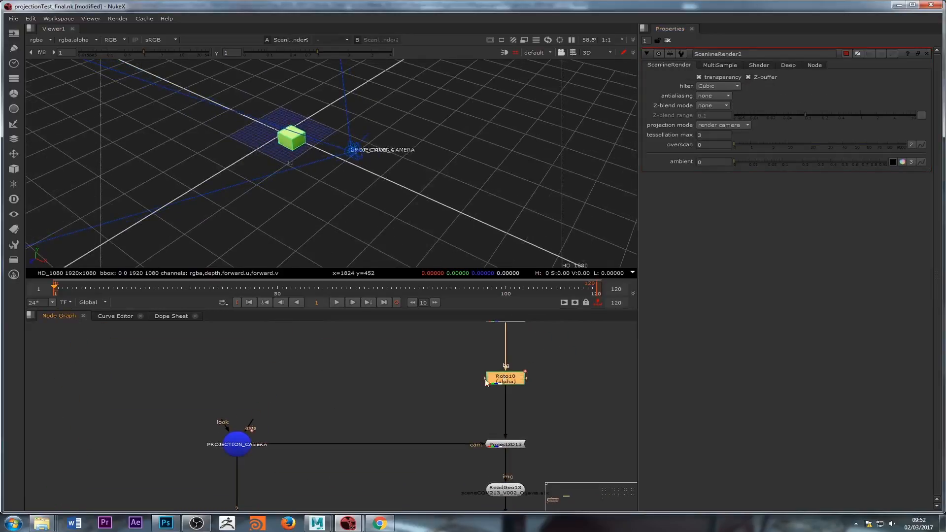
{"action": "middle_click_drag", "start_coordinate": [486, 382], "coordinate": [451, 372]}
{"action": "double_click", "coordinate": [496, 348]}
{"action": "middle_click_drag", "start_coordinate": [495, 491], "coordinate": [494, 462]}
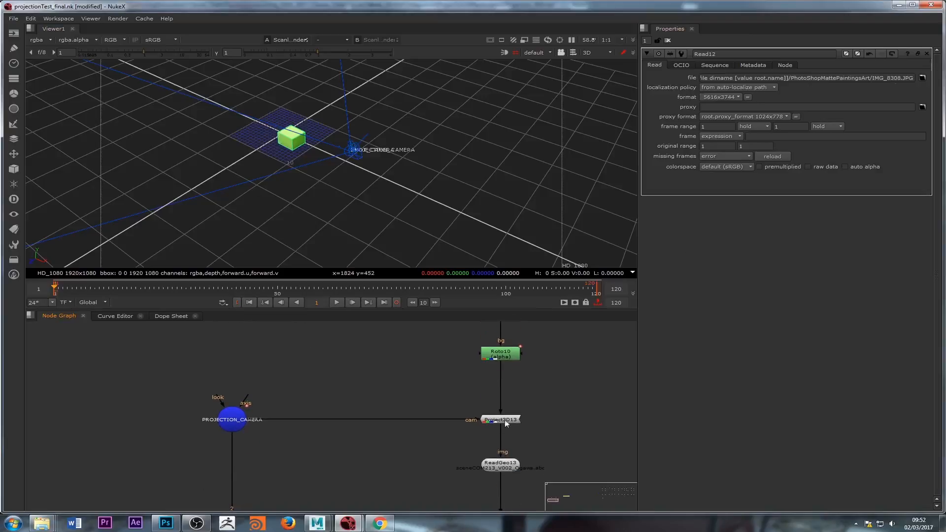
{"action": "left_click", "coordinate": [494, 460]}
{"action": "double_click", "coordinate": [494, 464]}
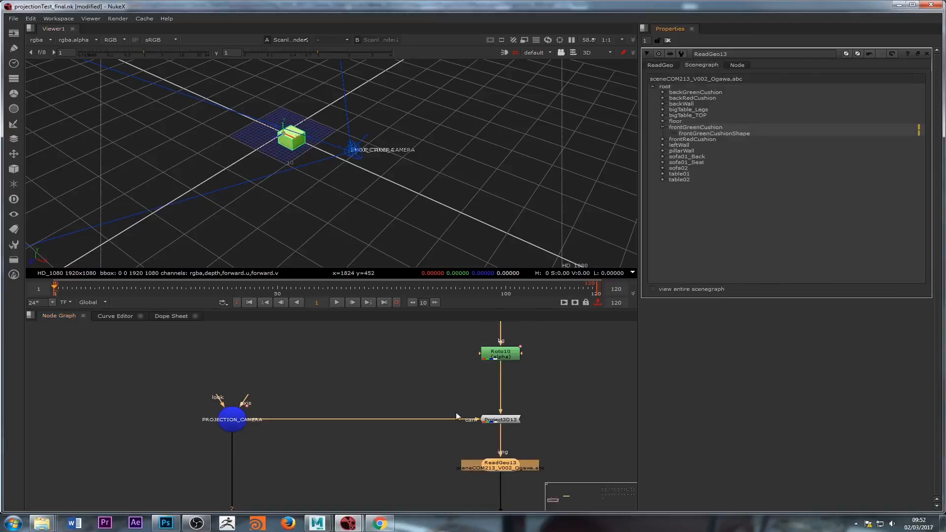
{"action": "mouse_move", "coordinate": [454, 359]}
{"action": "middle_mouse_down"}
{"action": "mouse_move", "coordinate": [460, 429]}
{"action": "mouse_move", "coordinate": [459, 359]}
{"action": "middle_mouse_up"}
{"action": "middle_click_drag", "start_coordinate": [329, 327], "coordinate": [353, 403]}
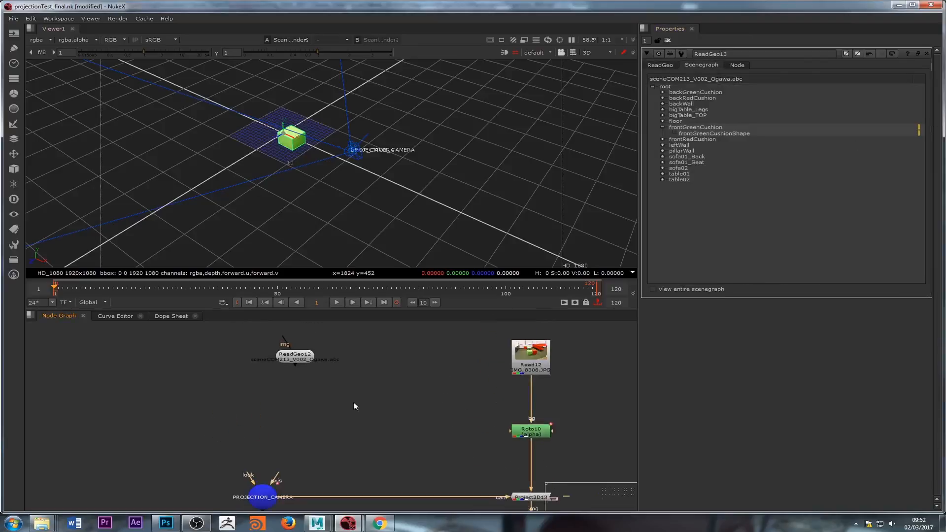
Step: Compare ReadGeo12's file path settings with ReadGeo13's file path
{"action": "double_click", "coordinate": [294, 356]}
{"action": "middle_click_drag", "start_coordinate": [424, 401], "coordinate": [388, 328]}
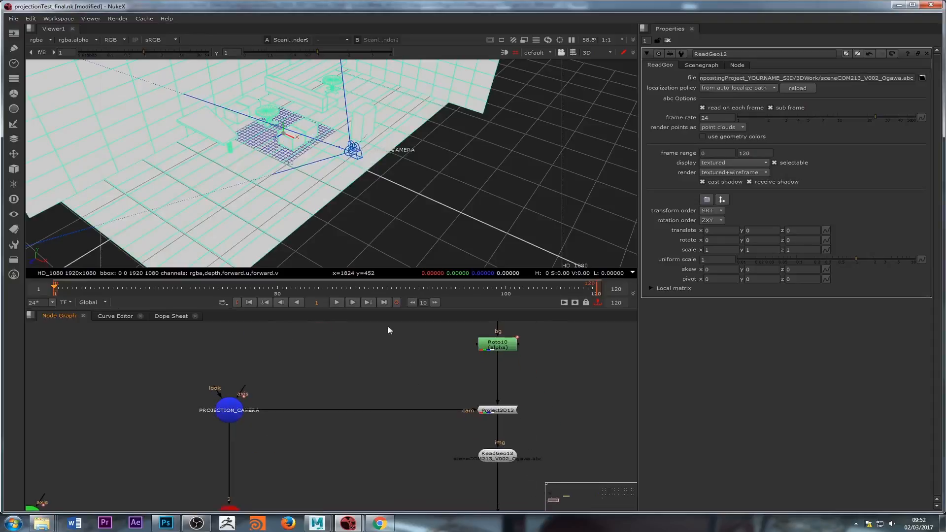
{"action": "double_click", "coordinate": [497, 456]}
{"action": "key", "text": "1"}
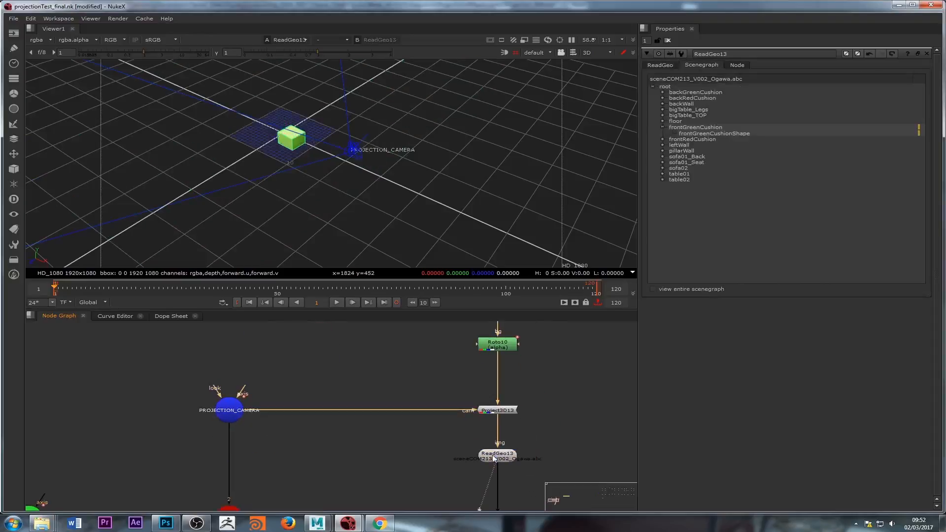
{"action": "left_click", "coordinate": [665, 65]}
{"action": "middle_click_drag", "start_coordinate": [434, 419], "coordinate": [445, 403]}
{"action": "middle_click_drag", "start_coordinate": [419, 458], "coordinate": [427, 424]}
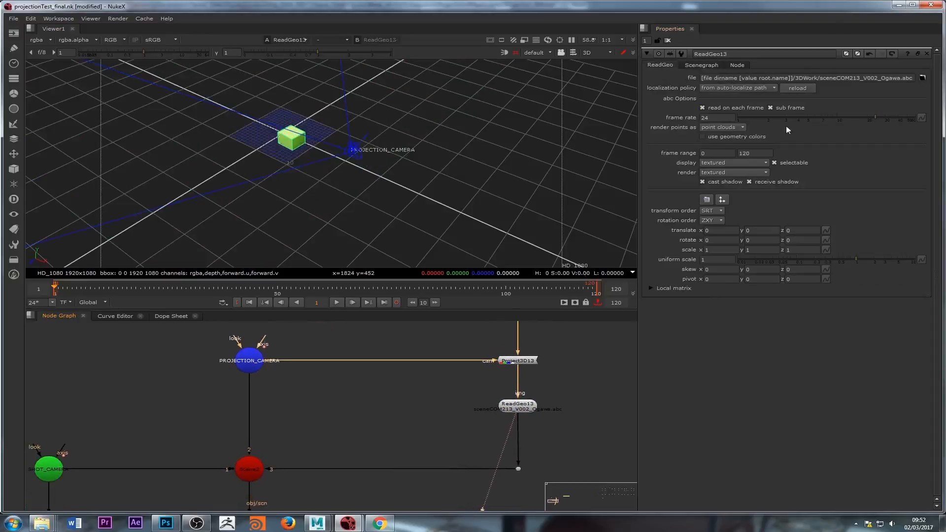
Step: Review ReadGeo13's scenegraph, then view the ScanlineRender2 output in the viewer
{"action": "left_click", "coordinate": [709, 67]}
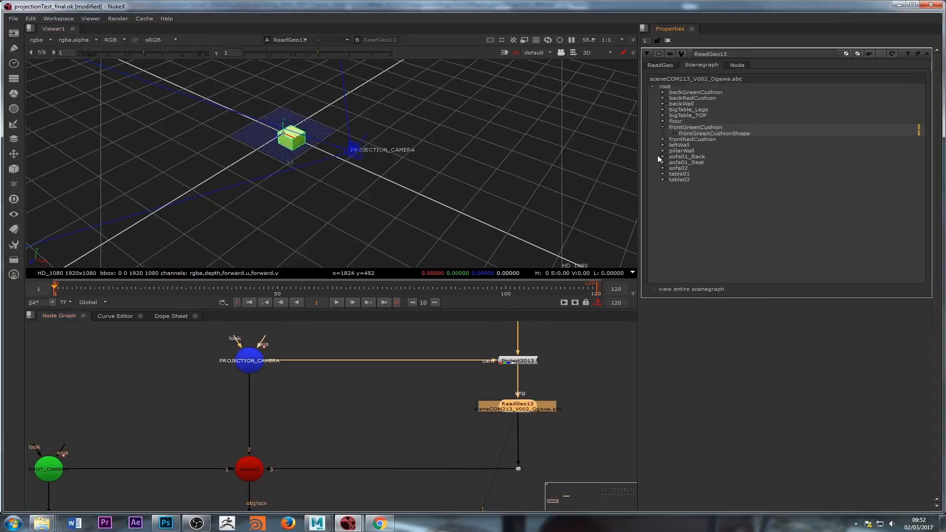
{"action": "left_click", "coordinate": [663, 128]}
{"action": "middle_click_drag", "start_coordinate": [491, 435], "coordinate": [532, 330]}
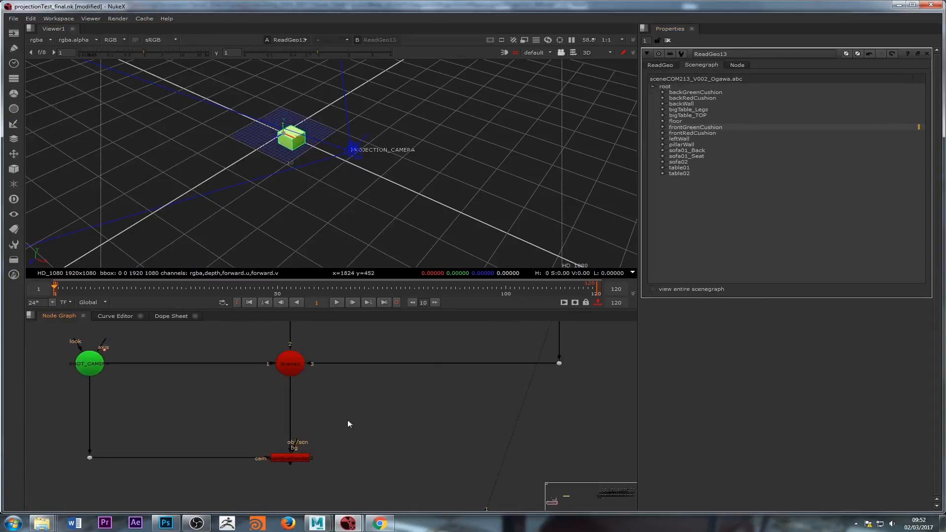
{"action": "double_click", "coordinate": [286, 453]}
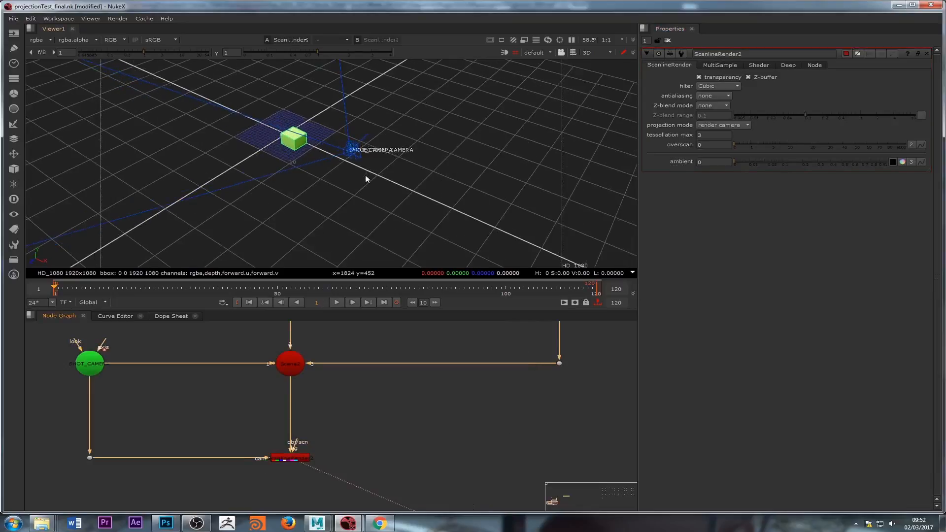
{"action": "key", "text": "1"}
{"action": "left_click_drag", "start_coordinate": [239, 290], "coordinate": [185, 288]}
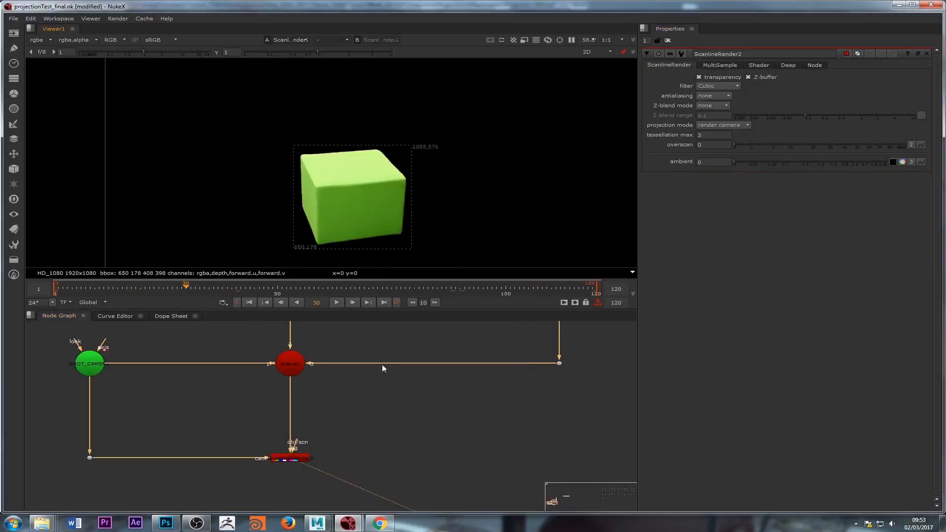
Step: Examine the node graph around Project3D13, Roto10 and ReadGeo13
{"action": "scroll", "coordinate": [382, 366], "scroll_direction": "down", "scroll_amount": 3}
{"action": "middle_click_drag", "start_coordinate": [393, 382], "coordinate": [350, 447]}
{"action": "scroll", "coordinate": [351, 448], "scroll_direction": "down", "scroll_amount": 3}
{"action": "scroll", "coordinate": [437, 392], "scroll_direction": "up", "scroll_amount": 3}
{"action": "middle_click_drag", "start_coordinate": [437, 391], "coordinate": [386, 393]}
{"action": "scroll", "coordinate": [394, 390], "scroll_direction": "down", "scroll_amount": 4}
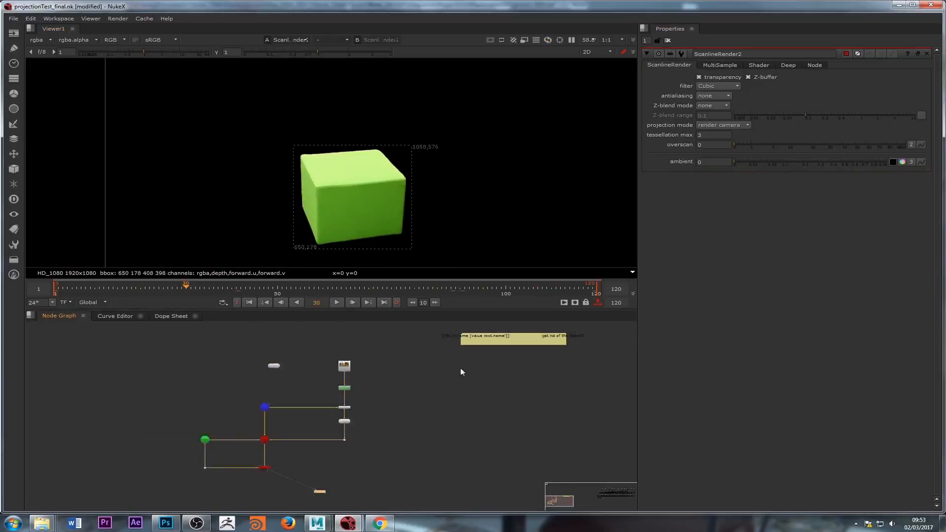
{"action": "middle_click_drag", "start_coordinate": [553, 362], "coordinate": [440, 383]}
{"action": "scroll", "coordinate": [440, 383], "scroll_direction": "down", "scroll_amount": 3}
{"action": "middle_click_drag", "start_coordinate": [352, 400], "coordinate": [441, 402]}
{"action": "scroll", "coordinate": [416, 402], "scroll_direction": "up", "scroll_amount": 9}
{"action": "middle_click_drag", "start_coordinate": [496, 435], "coordinate": [377, 421]}
{"action": "left_click", "coordinate": [325, 421]}
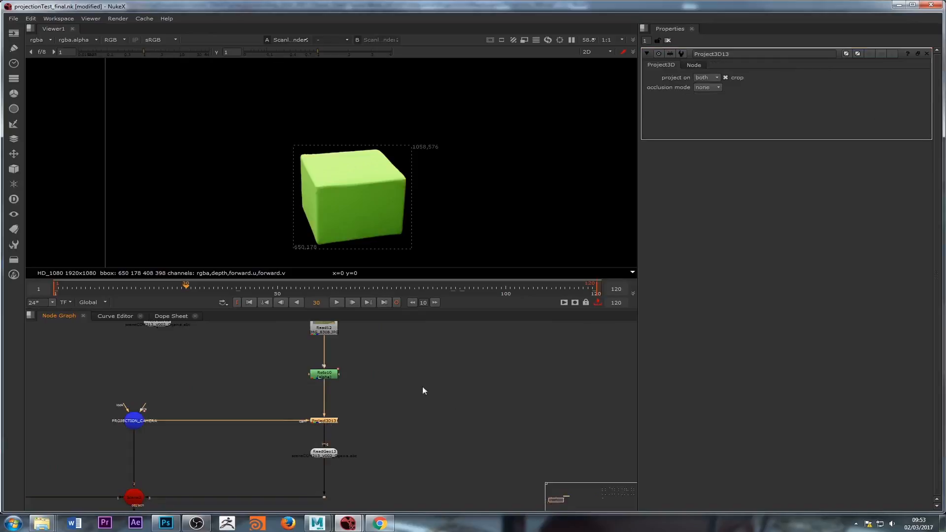
{"action": "middle_click_drag", "start_coordinate": [423, 388], "coordinate": [357, 403]}
{"action": "left_click", "coordinate": [374, 421]}
{"action": "scroll", "coordinate": [373, 420], "scroll_direction": "down", "scroll_amount": 1}
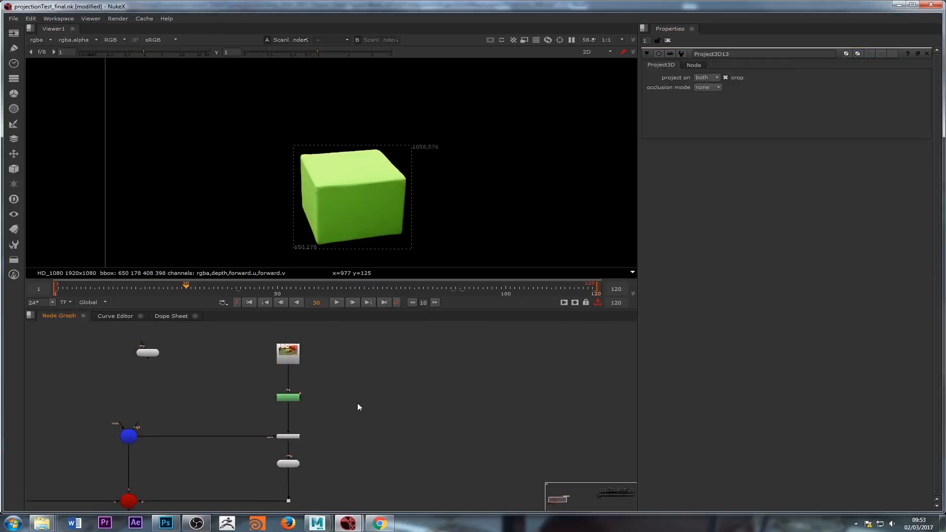
{"action": "scroll", "coordinate": [353, 439], "scroll_direction": "up", "scroll_amount": 2}
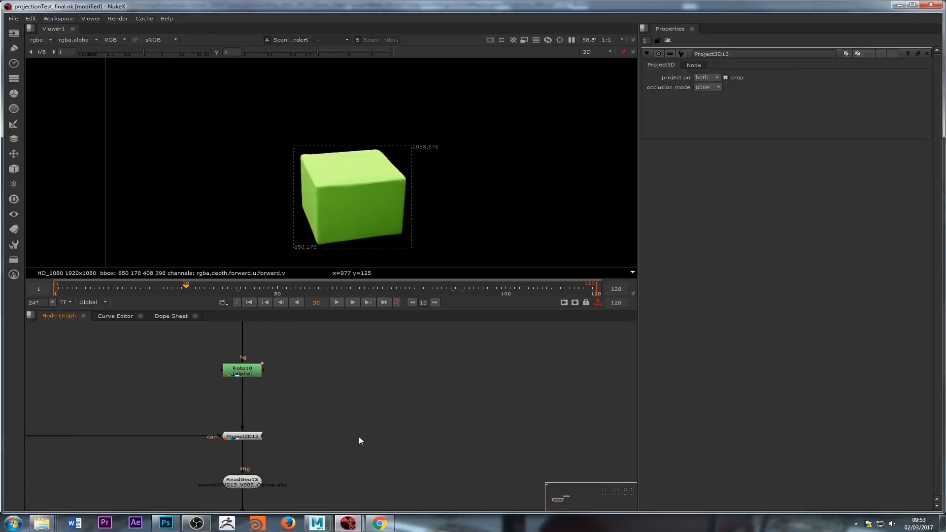
Step: Add a new Project3D node beside Project3D13 and connect its cam input to PROJECTION_CAMERA
{"action": "key", "text": "Tab"}
{"action": "type", "text": "PROJE"}
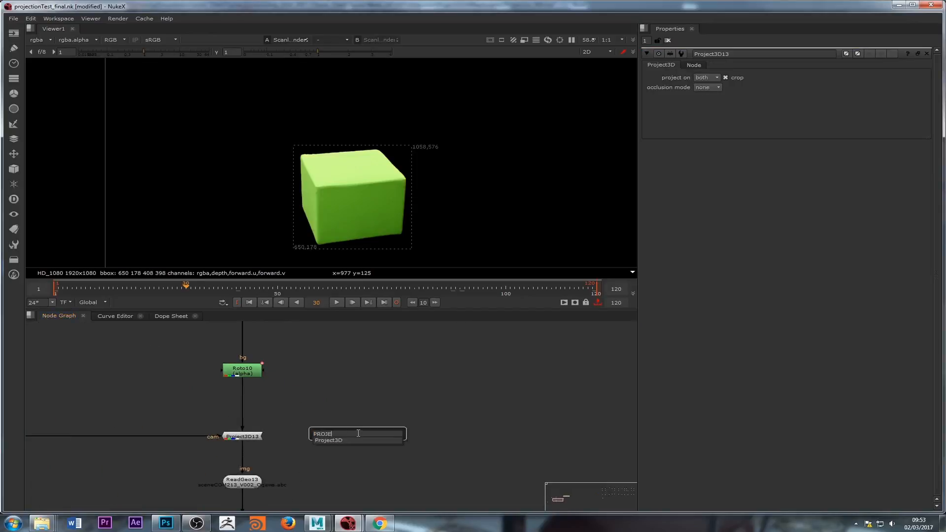
{"action": "key", "text": "Return"}
{"action": "left_click", "coordinate": [352, 437]}
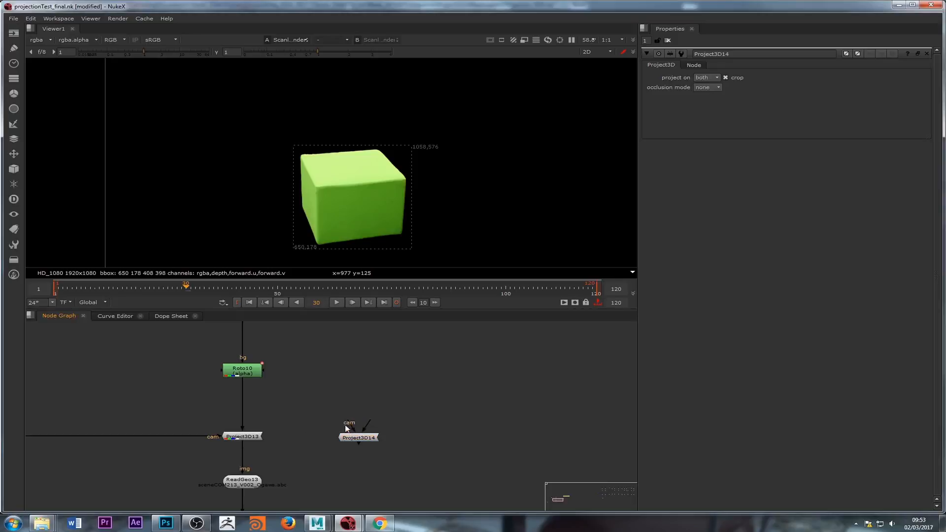
{"action": "left_click_drag", "start_coordinate": [345, 426], "coordinate": [144, 403]}
{"action": "left_click_drag", "start_coordinate": [524, 408], "coordinate": [529, 407]}
{"action": "scroll", "coordinate": [517, 407], "scroll_direction": "down", "scroll_amount": 1}
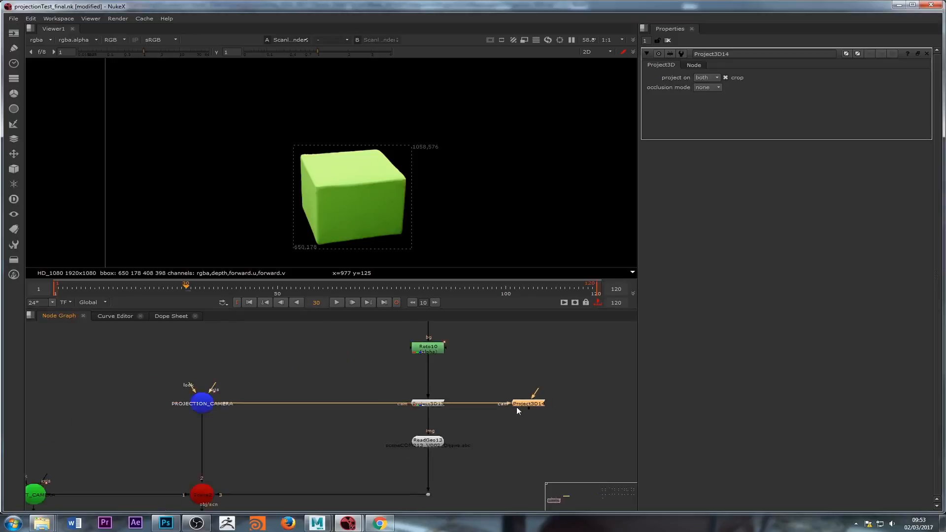
{"action": "middle_click_drag", "start_coordinate": [516, 407], "coordinate": [405, 408]}
{"action": "middle_click_drag", "start_coordinate": [425, 466], "coordinate": [420, 438]}
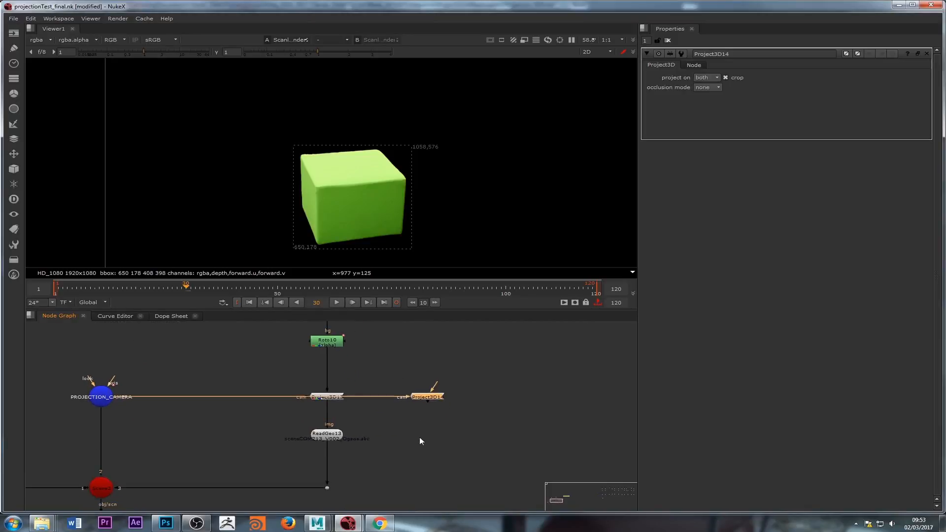
Step: Add a ReadGeo node below Project3D14 and connect it to the projection's img input
{"action": "key", "text": "Tab"}
{"action": "type", "text": "read"}
{"action": "left_click", "coordinate": [394, 449]}
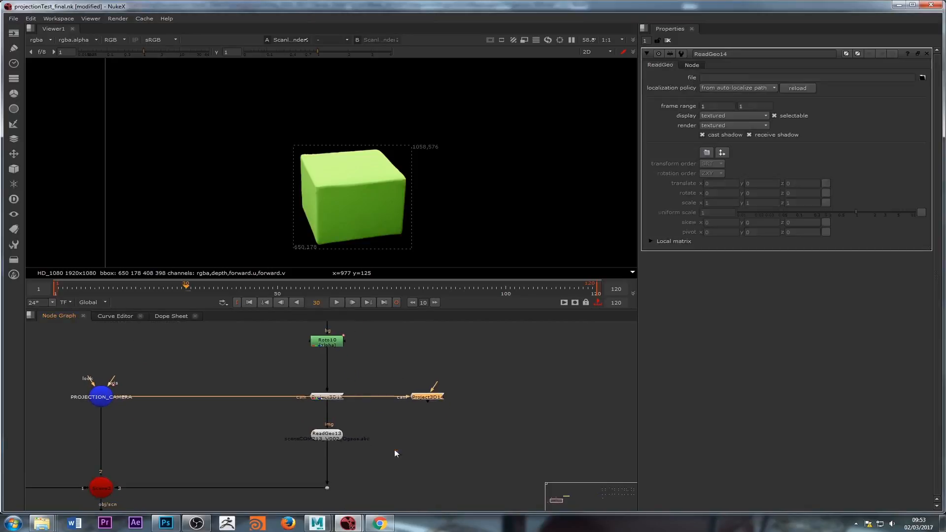
{"action": "left_click_drag", "start_coordinate": [425, 410], "coordinate": [427, 437]}
{"action": "left_click", "coordinate": [922, 78]}
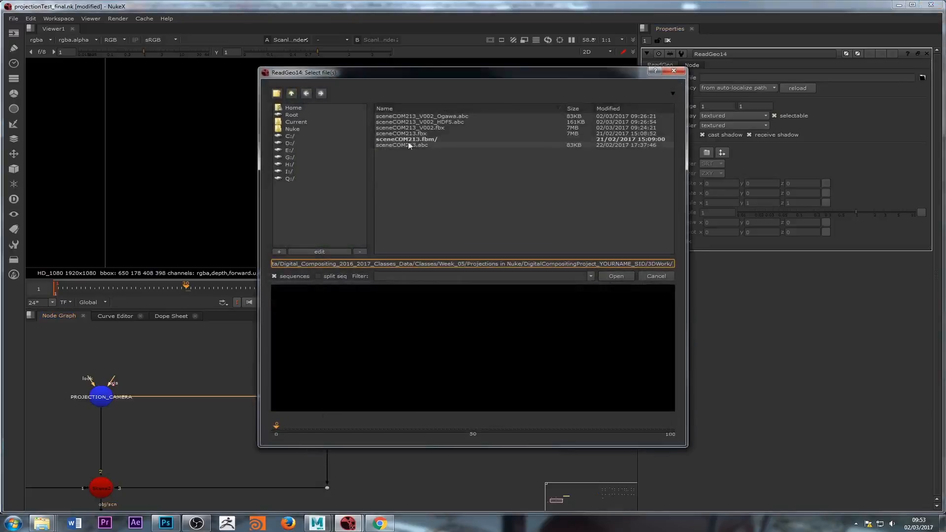
{"action": "left_click", "coordinate": [656, 276]}
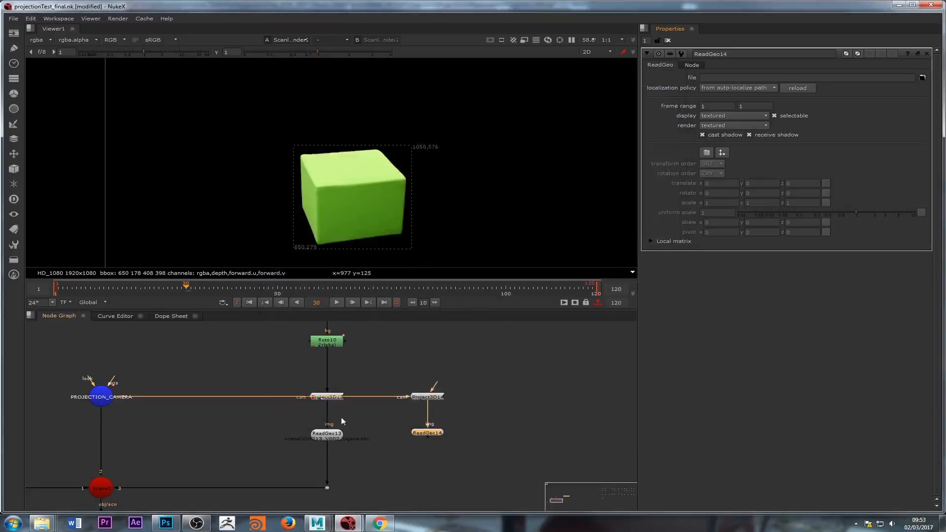
Step: Copy ReadGeo13's relative file path and paste it into ReadGeo14's file field
{"action": "double_click", "coordinate": [327, 433]}
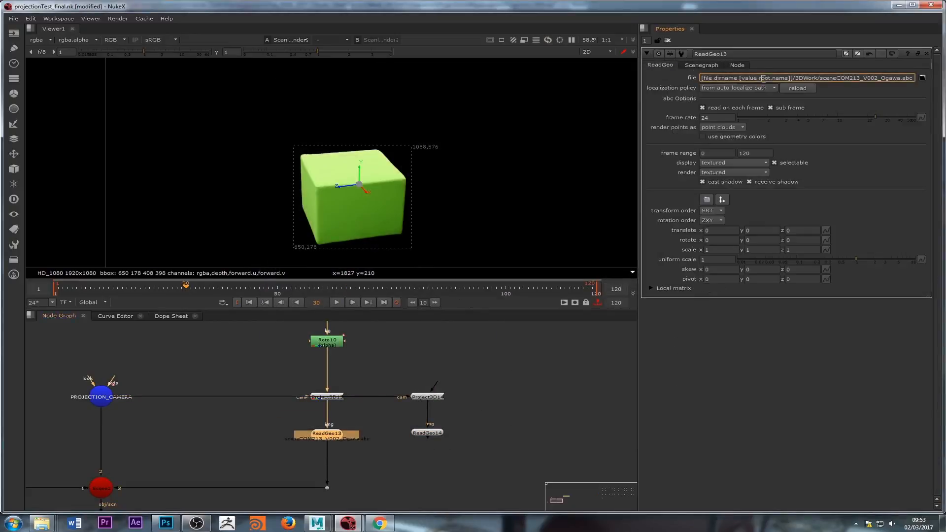
{"action": "triple_click", "coordinate": [763, 79]}
{"action": "key", "text": "ctrl+c"}
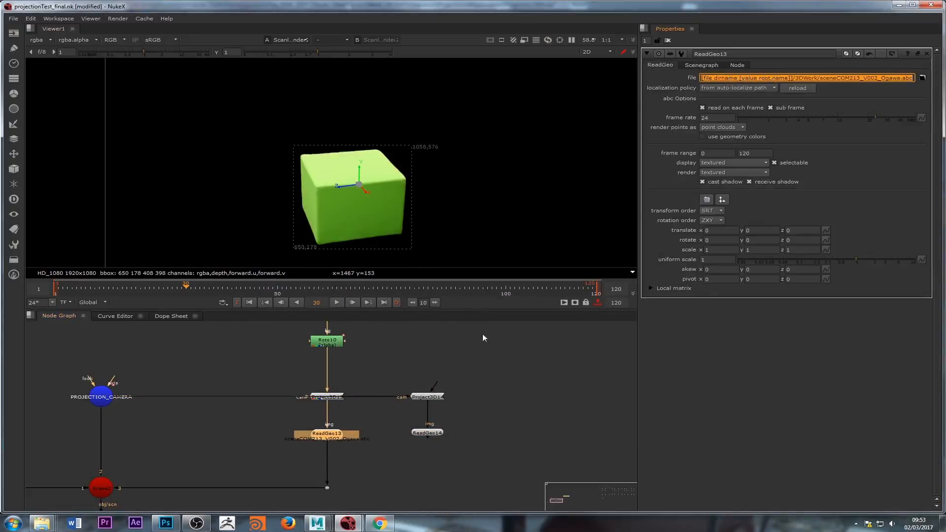
{"action": "double_click", "coordinate": [427, 434]}
{"action": "left_click", "coordinate": [717, 78]}
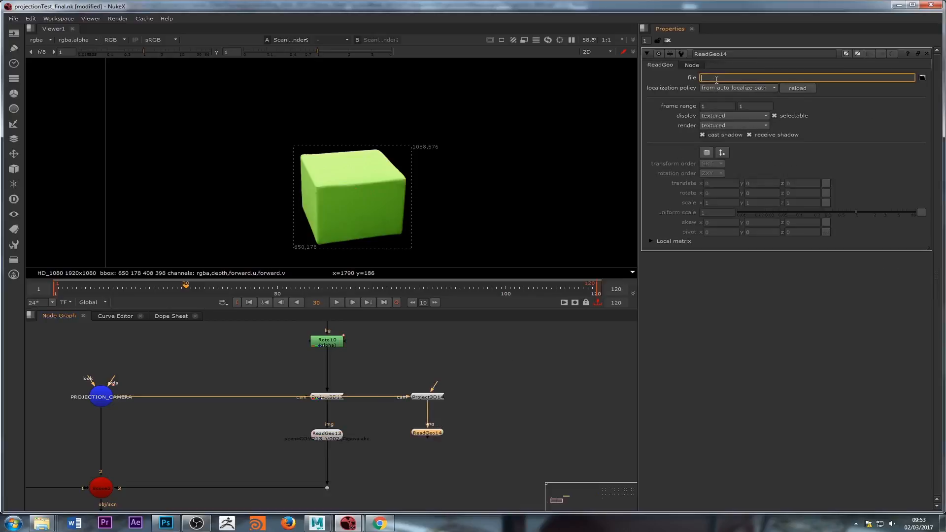
{"action": "key", "text": "ctrl+v"}
{"action": "key", "text": "Return"}
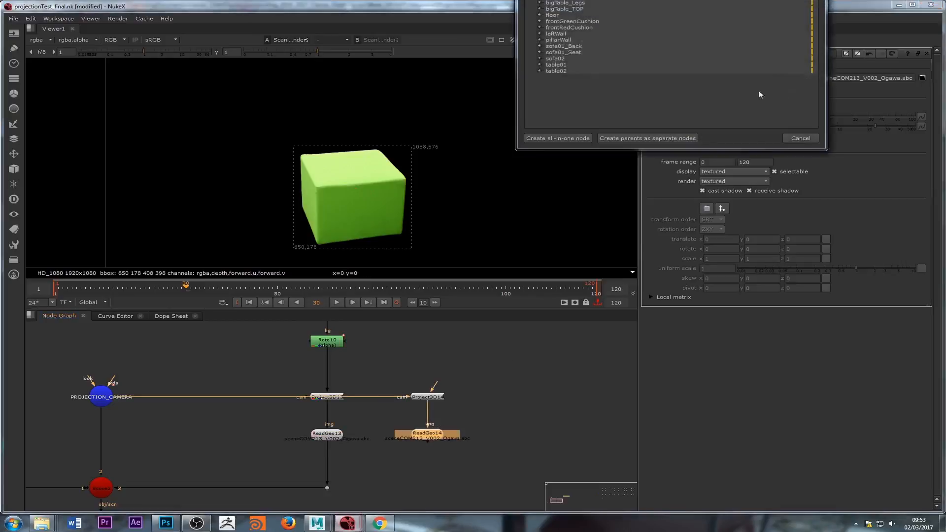
Step: In the Alembic import dialog, enable only frontRedCushion and create an all-in-one node
{"action": "left_click_drag", "start_coordinate": [714, 148], "coordinate": [719, 232]}
{"action": "left_click_drag", "start_coordinate": [727, 8], "coordinate": [549, 96]}
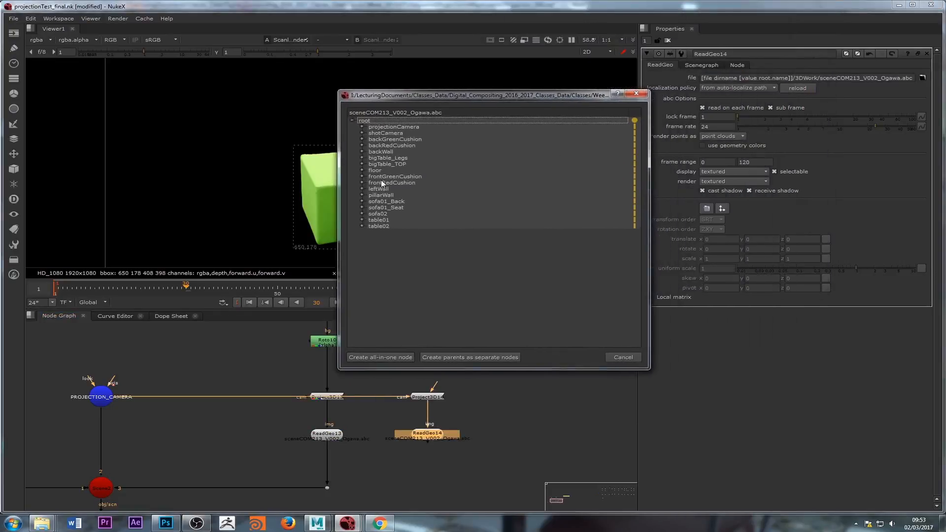
{"action": "left_click", "coordinate": [634, 180]}
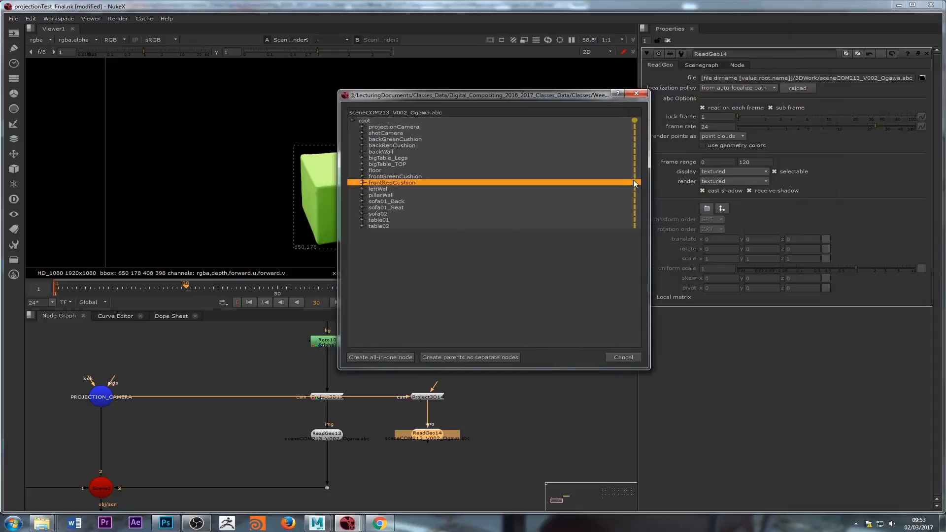
{"action": "left_click", "coordinate": [636, 120]}
{"action": "left_click", "coordinate": [634, 178]}
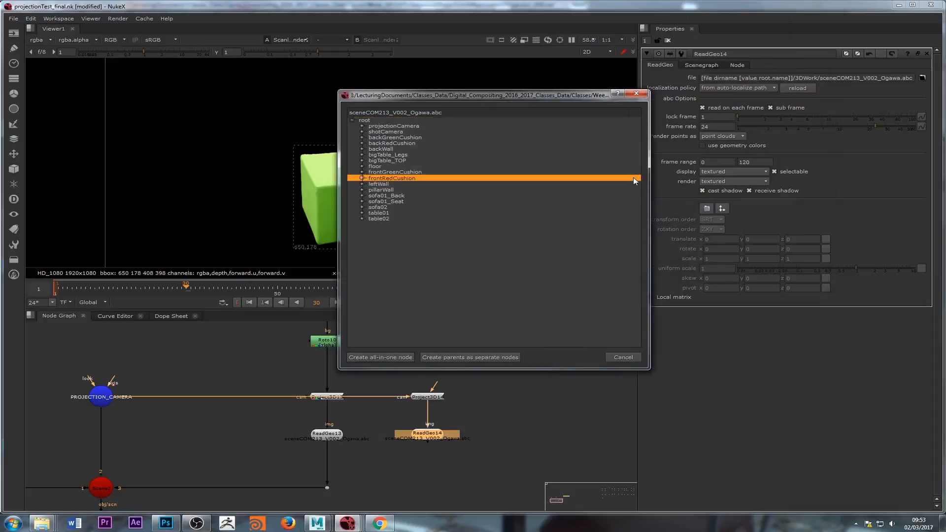
{"action": "left_click", "coordinate": [381, 357]}
Step: View ReadGeo14 and ReadGeo13 in the 3D viewer to compare the imported geometry
{"action": "key", "text": "1"}
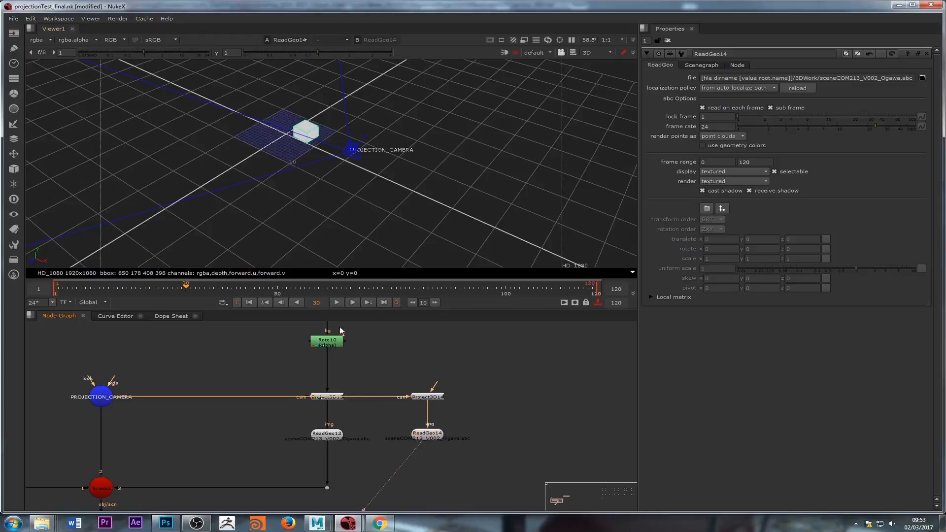
{"action": "double_click", "coordinate": [318, 437]}
{"action": "key", "text": "1"}
{"action": "double_click", "coordinate": [419, 436]}
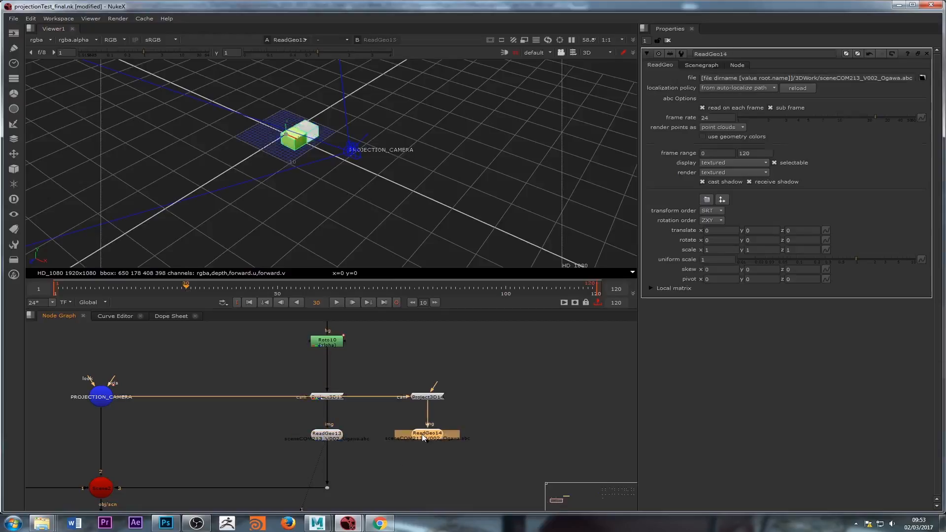
{"action": "key", "text": "1"}
Step: Navigate the node graph to Read1 and view the frontRedCushion_Fix.jpg plate
{"action": "middle_click_drag", "start_coordinate": [428, 371], "coordinate": [417, 403]}
{"action": "scroll", "coordinate": [409, 397], "scroll_direction": "down", "scroll_amount": 2}
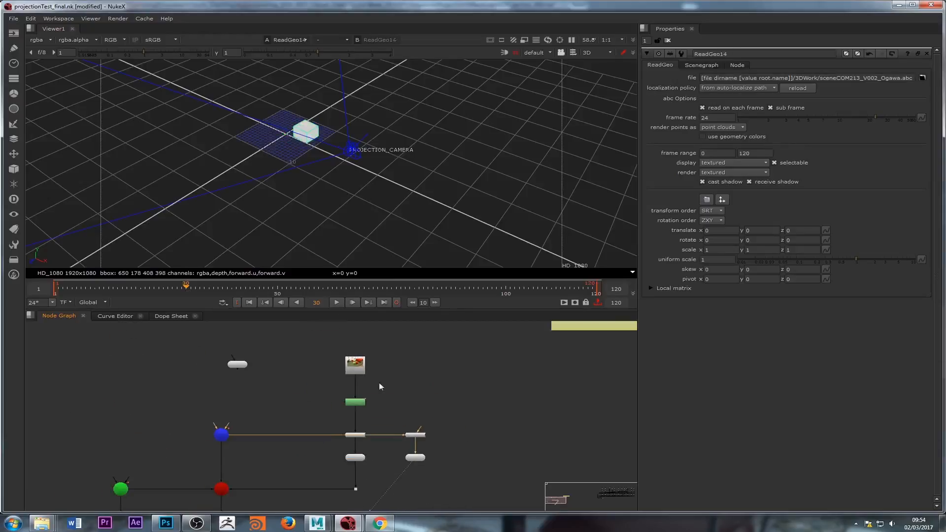
{"action": "scroll", "coordinate": [364, 383], "scroll_direction": "up", "scroll_amount": 3}
{"action": "scroll", "coordinate": [465, 362], "scroll_direction": "down", "scroll_amount": 4}
{"action": "scroll", "coordinate": [465, 361], "scroll_direction": "down", "scroll_amount": 4}
{"action": "middle_click_drag", "start_coordinate": [483, 370], "coordinate": [330, 373]}
{"action": "middle_click_drag", "start_coordinate": [602, 376], "coordinate": [355, 414]}
{"action": "middle_click_drag", "start_coordinate": [434, 355], "coordinate": [385, 391]}
{"action": "scroll", "coordinate": [405, 394], "scroll_direction": "up", "scroll_amount": 5}
{"action": "middle_click_drag", "start_coordinate": [490, 362], "coordinate": [404, 395]}
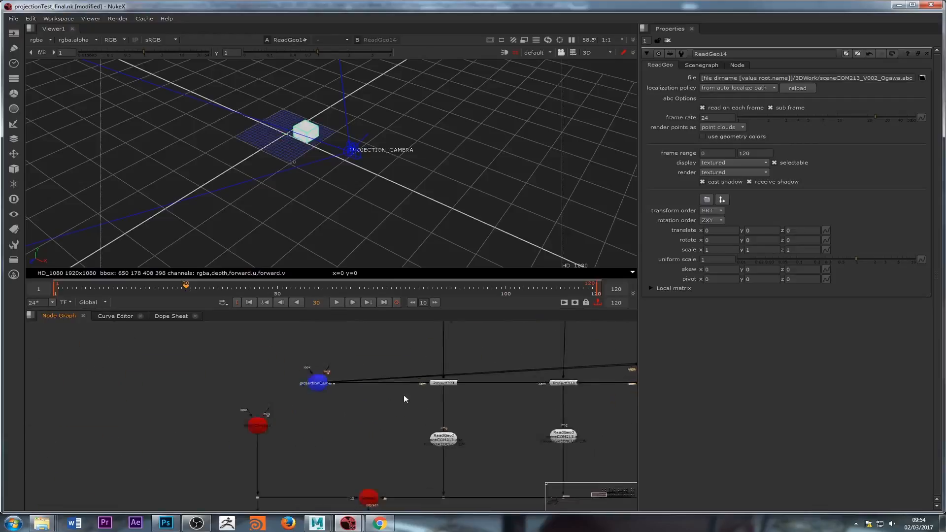
{"action": "scroll", "coordinate": [405, 404], "scroll_direction": "up", "scroll_amount": 3}
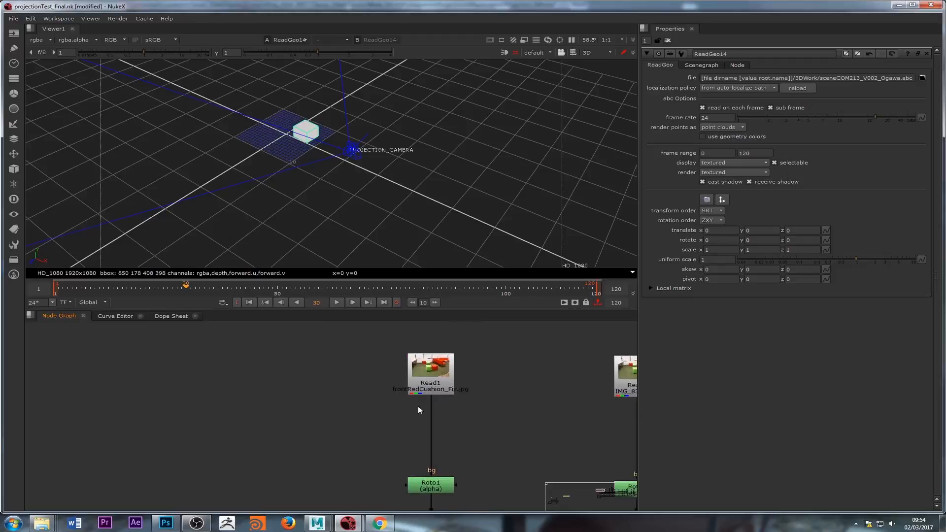
{"action": "left_click", "coordinate": [424, 372]}
{"action": "key", "text": "1"}
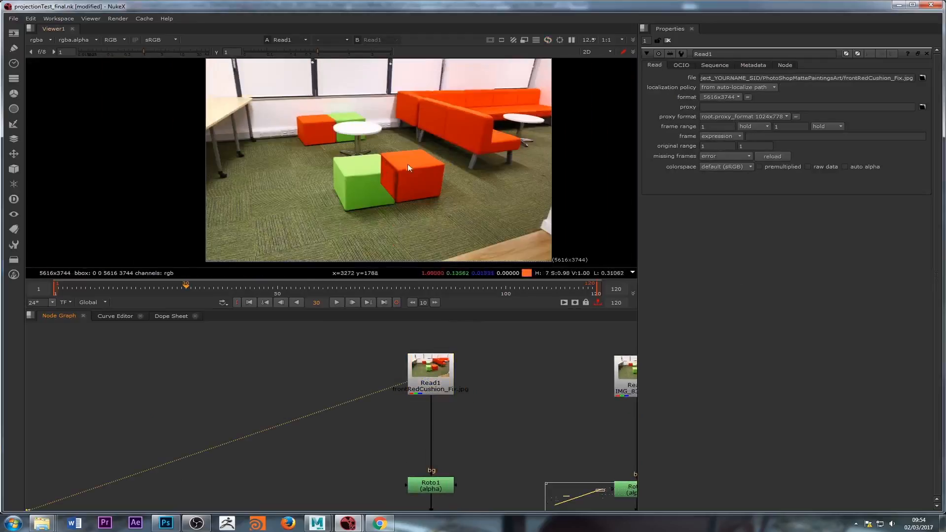
Step: Zoom into the plate to examine the front red cushion
{"action": "scroll", "coordinate": [385, 172], "scroll_direction": "up", "scroll_amount": 8}
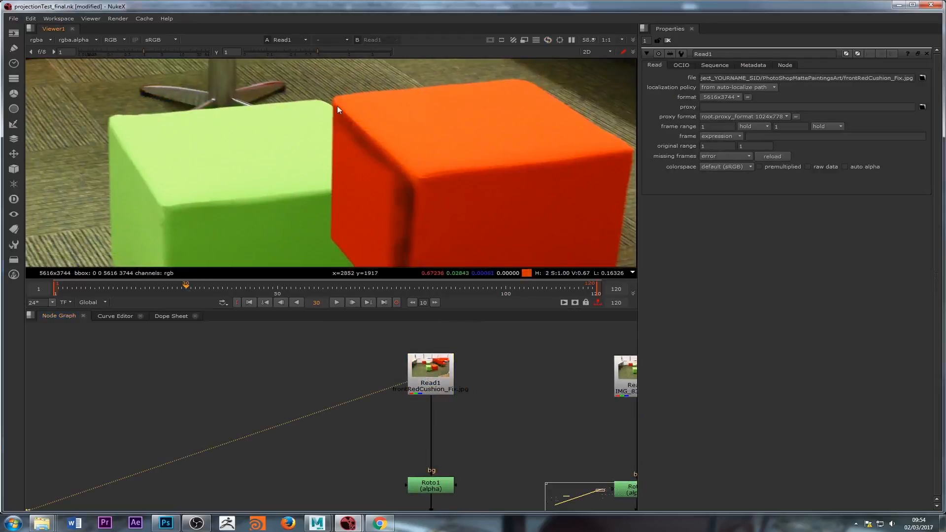
{"action": "scroll", "coordinate": [353, 133], "scroll_direction": "down", "scroll_amount": 4}
{"action": "middle_click_drag", "start_coordinate": [370, 125], "coordinate": [390, 148]}
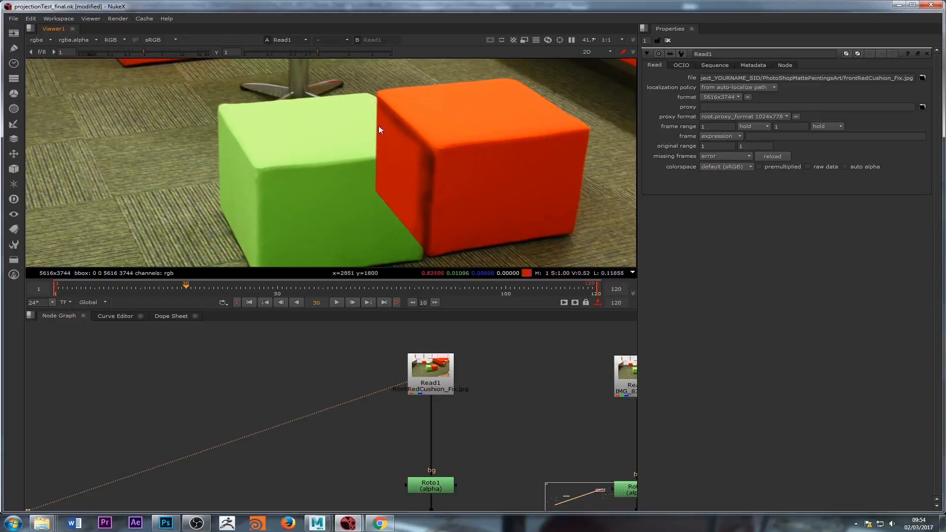
{"action": "scroll", "coordinate": [380, 162], "scroll_direction": "down", "scroll_amount": 2}
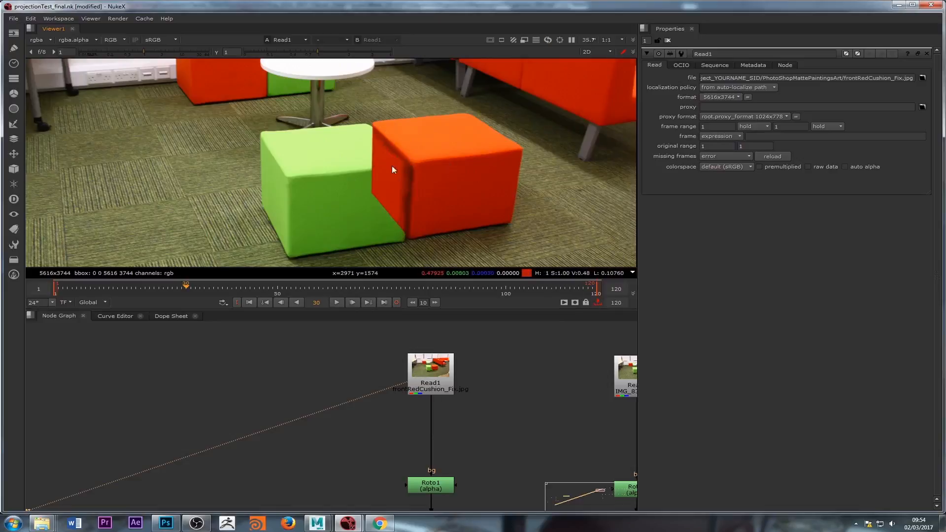
{"action": "scroll", "coordinate": [393, 167], "scroll_direction": "up", "scroll_amount": 2}
{"action": "left_click", "coordinate": [444, 375]}
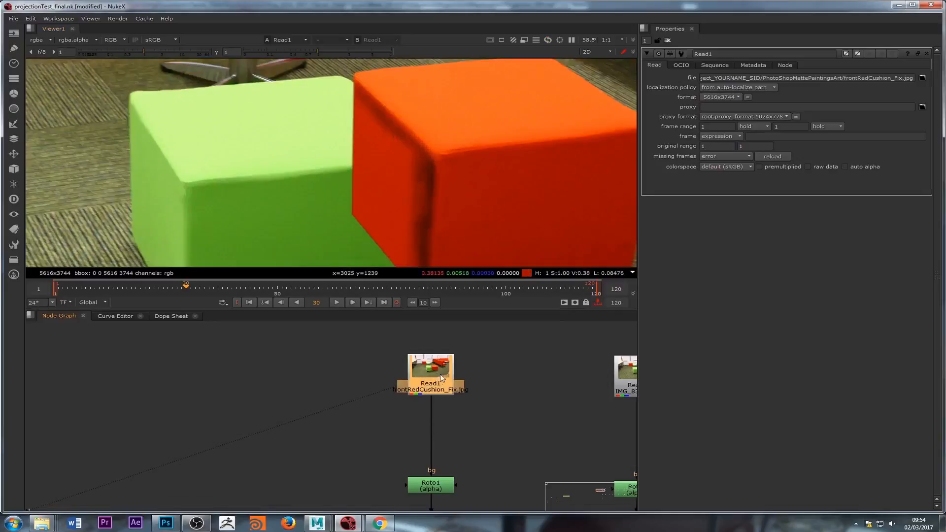
{"action": "scroll", "coordinate": [391, 400], "scroll_direction": "down", "scroll_amount": 2}
{"action": "scroll", "coordinate": [393, 404], "scroll_direction": "up", "scroll_amount": 2}
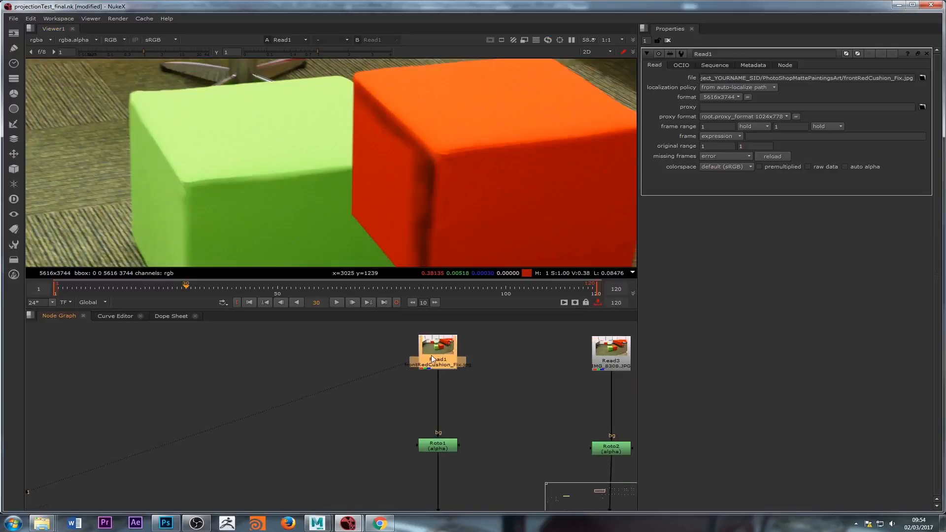
{"action": "scroll", "coordinate": [404, 245], "scroll_direction": "down", "scroll_amount": 2}
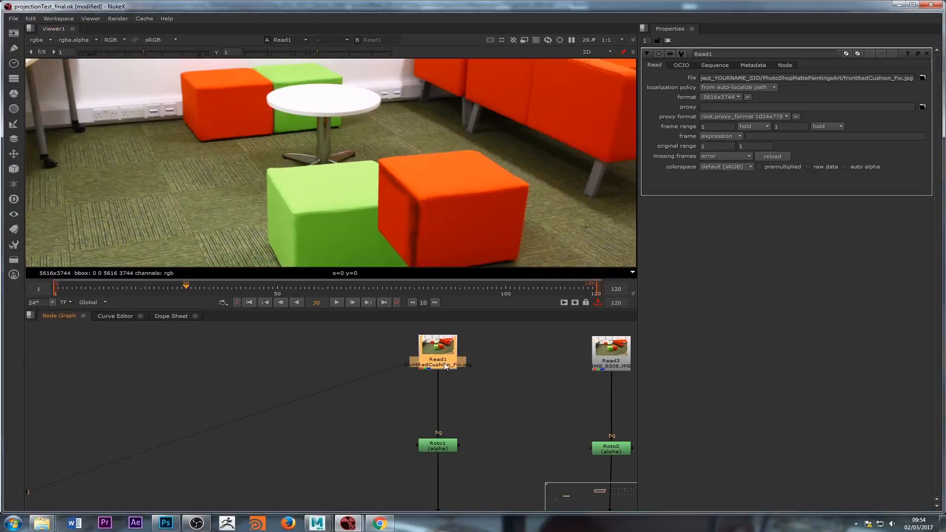
{"action": "scroll", "coordinate": [408, 386], "scroll_direction": "down", "scroll_amount": 2}
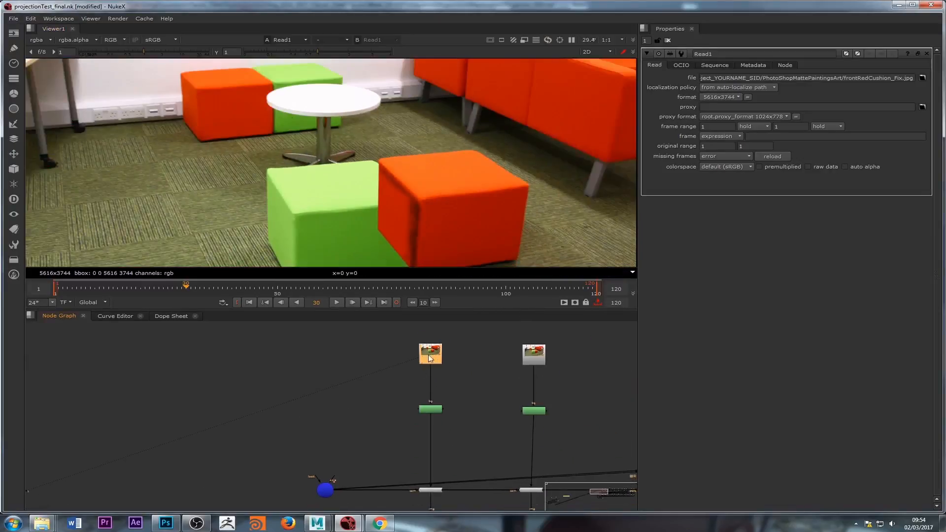
Step: Paste a copy of the frontRedCushion_Fix.jpg Read node above Roto11 and connect it as the roto's background input
{"action": "left_click_drag", "start_coordinate": [383, 340], "coordinate": [467, 423]}
{"action": "left_click", "coordinate": [418, 381]}
{"action": "scroll", "coordinate": [402, 384], "scroll_direction": "down", "scroll_amount": 3}
{"action": "middle_click_drag", "start_coordinate": [291, 406], "coordinate": [513, 378]}
{"action": "scroll", "coordinate": [329, 428], "scroll_direction": "down", "scroll_amount": 2}
{"action": "middle_click_drag", "start_coordinate": [270, 443], "coordinate": [416, 404]}
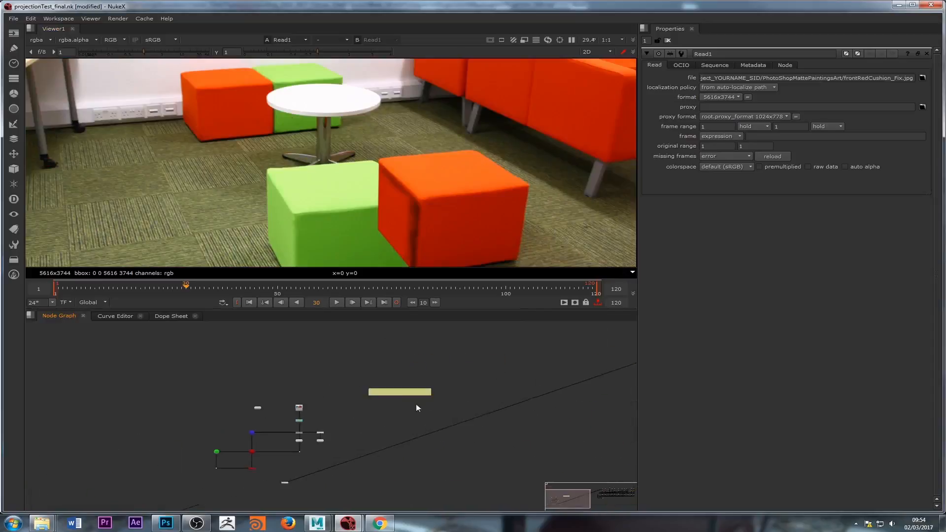
{"action": "scroll", "coordinate": [319, 416], "scroll_direction": "up", "scroll_amount": 5}
{"action": "scroll", "coordinate": [321, 409], "scroll_direction": "up", "scroll_amount": 1}
{"action": "key", "text": "ctrl+v"}
{"action": "scroll", "coordinate": [308, 385], "scroll_direction": "up", "scroll_amount": 3}
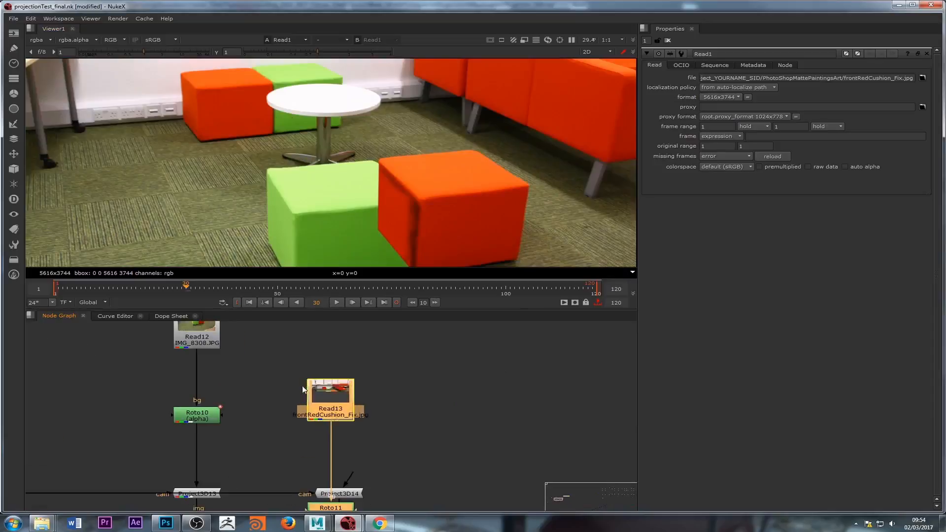
{"action": "left_click_drag", "start_coordinate": [328, 401], "coordinate": [335, 316]}
{"action": "middle_click_drag", "start_coordinate": [317, 340], "coordinate": [323, 377]}
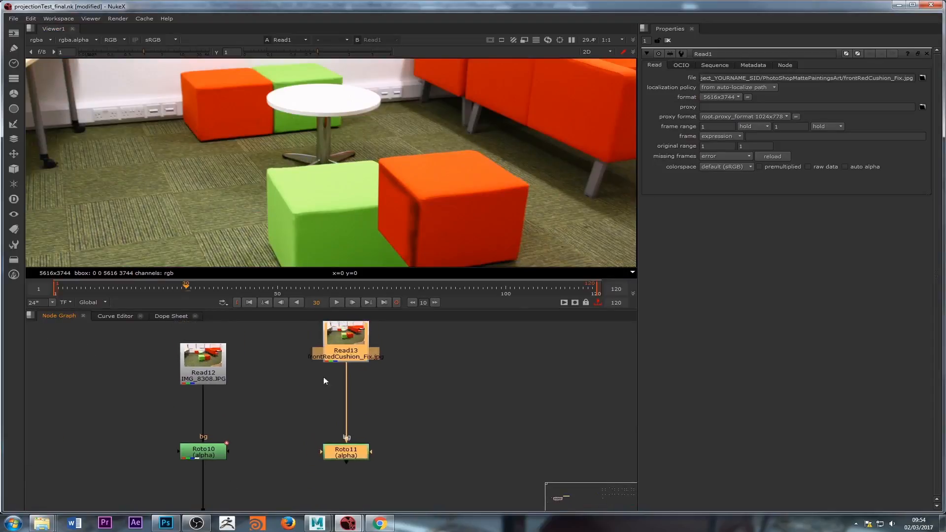
Step: View the pasted Read13 plate in the viewer
{"action": "double_click", "coordinate": [336, 348]}
{"action": "key", "text": "1"}
{"action": "left_click", "coordinate": [283, 385]}
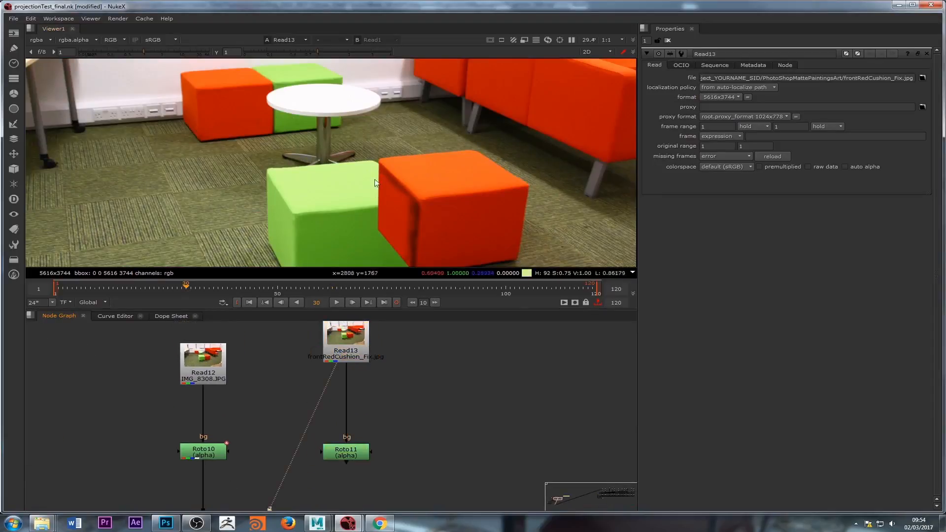
Step: Connect ReadGeo14's projection branch into the Scene node alongside ReadGeo13
{"action": "scroll", "coordinate": [323, 394], "scroll_direction": "down", "scroll_amount": 3}
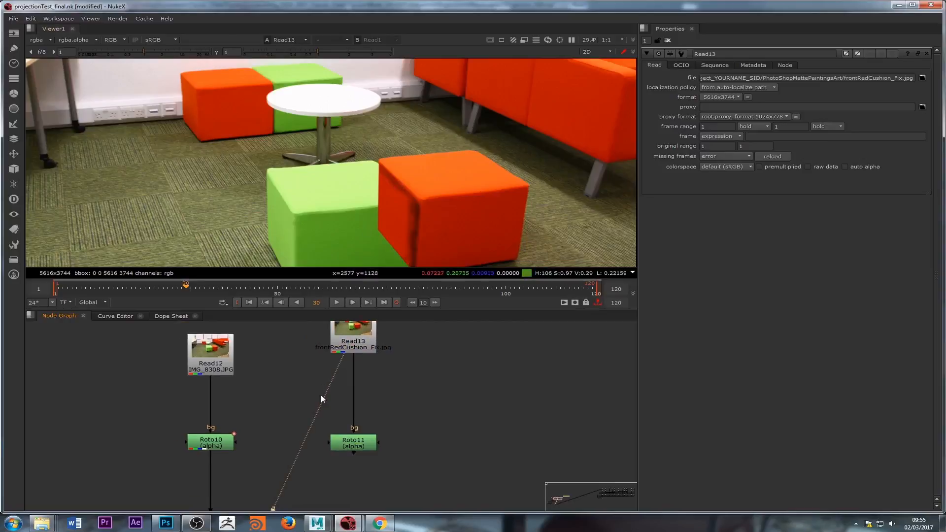
{"action": "scroll", "coordinate": [338, 377], "scroll_direction": "down", "scroll_amount": 1}
{"action": "left_click", "coordinate": [344, 399]}
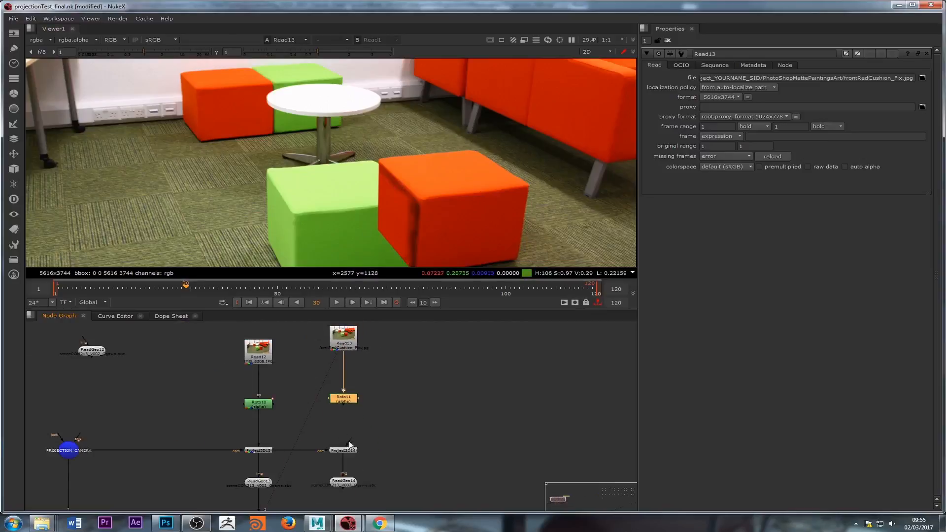
{"action": "left_click_drag", "start_coordinate": [349, 443], "coordinate": [267, 355]}
{"action": "middle_click_drag", "start_coordinate": [349, 443], "coordinate": [453, 338]}
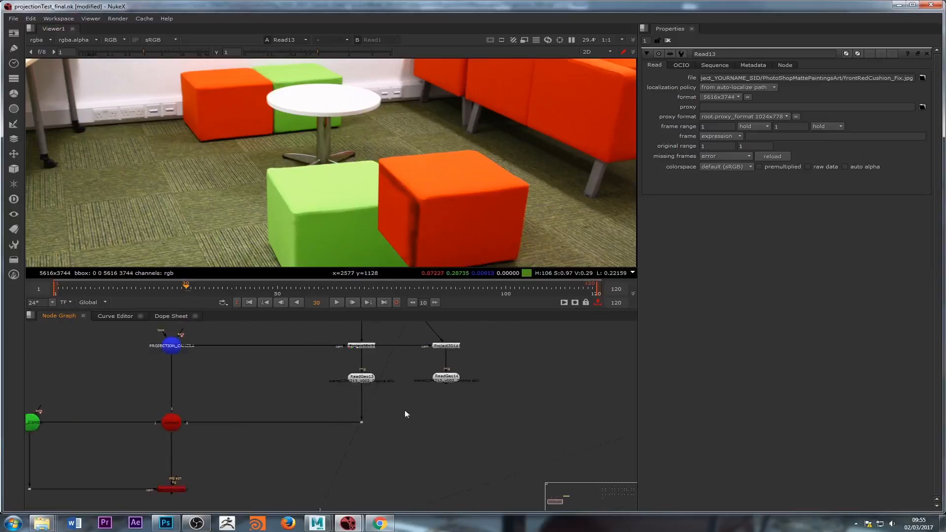
{"action": "scroll", "coordinate": [344, 419], "scroll_direction": "down", "scroll_amount": 3}
{"action": "scroll", "coordinate": [383, 405], "scroll_direction": "up", "scroll_amount": 4}
{"action": "middle_click_drag", "start_coordinate": [267, 428], "coordinate": [387, 403]}
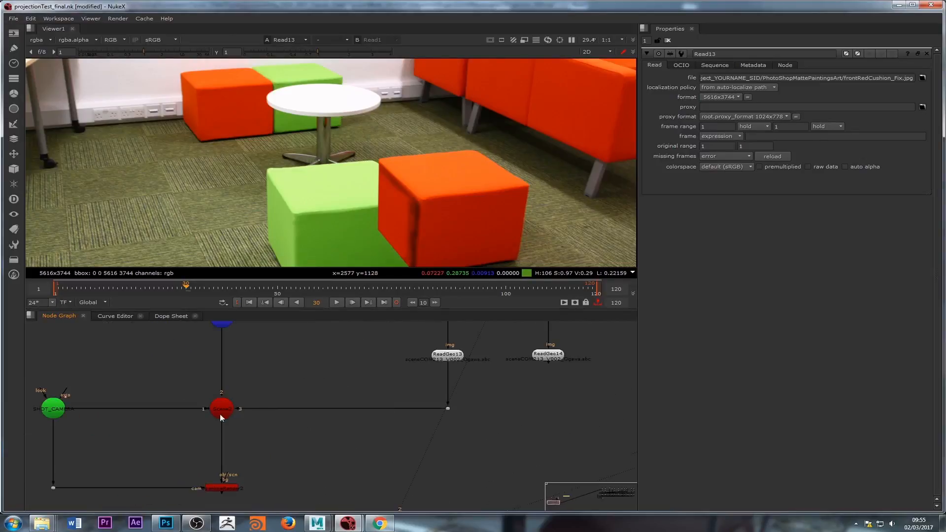
{"action": "left_click_drag", "start_coordinate": [220, 417], "coordinate": [540, 365]}
{"action": "left_click_drag", "start_coordinate": [383, 387], "coordinate": [549, 412], "text": "ctrl"}
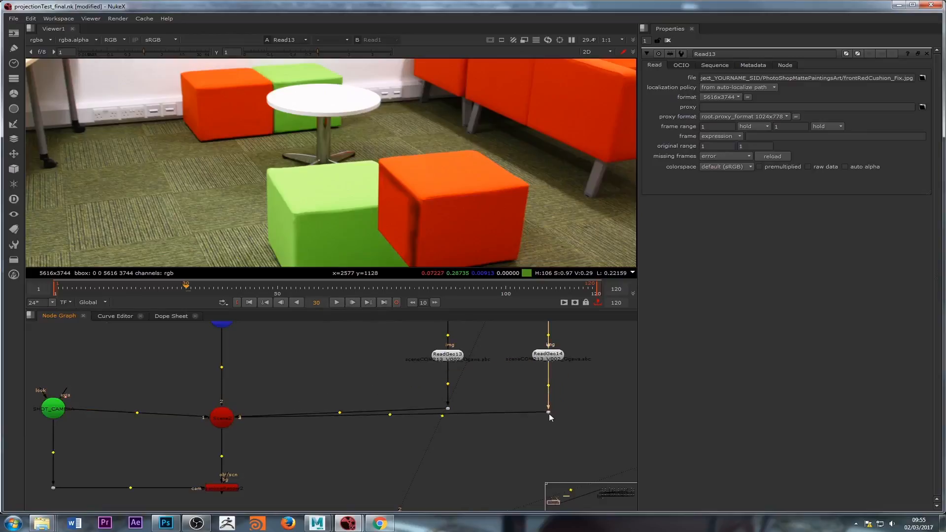
{"action": "left_click_drag", "start_coordinate": [225, 425], "coordinate": [224, 415]}
{"action": "middle_click_drag", "start_coordinate": [255, 444], "coordinate": [255, 388]}
Step: View the ScanlineRender2 output and scrub through the frames to inspect the projected cushions up close
{"action": "double_click", "coordinate": [221, 432]}
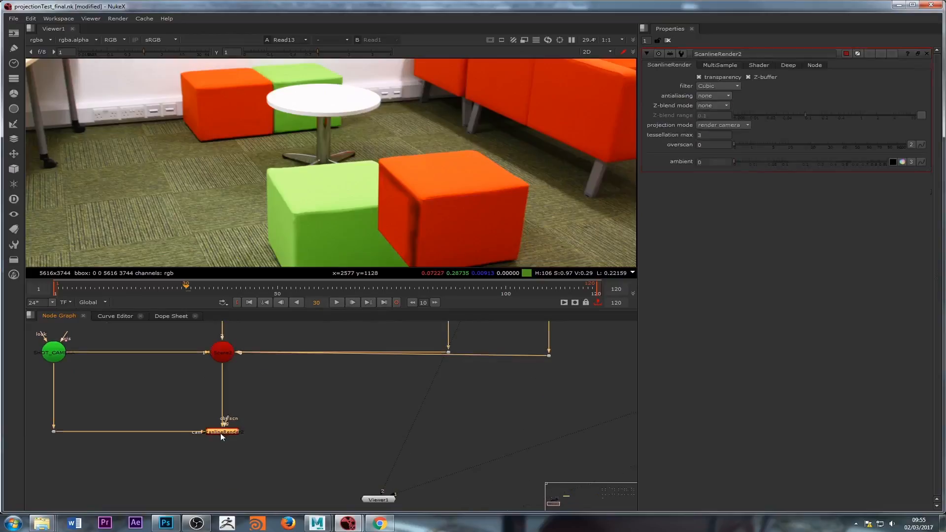
{"action": "key", "text": "1"}
{"action": "scroll", "coordinate": [325, 166], "scroll_direction": "down", "scroll_amount": 1}
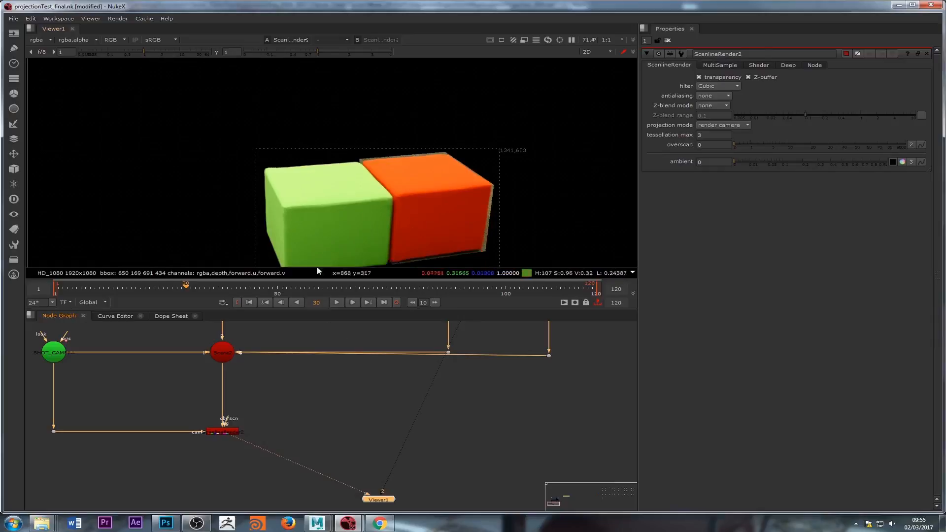
{"action": "left_click_drag", "start_coordinate": [191, 285], "coordinate": [593, 285]}
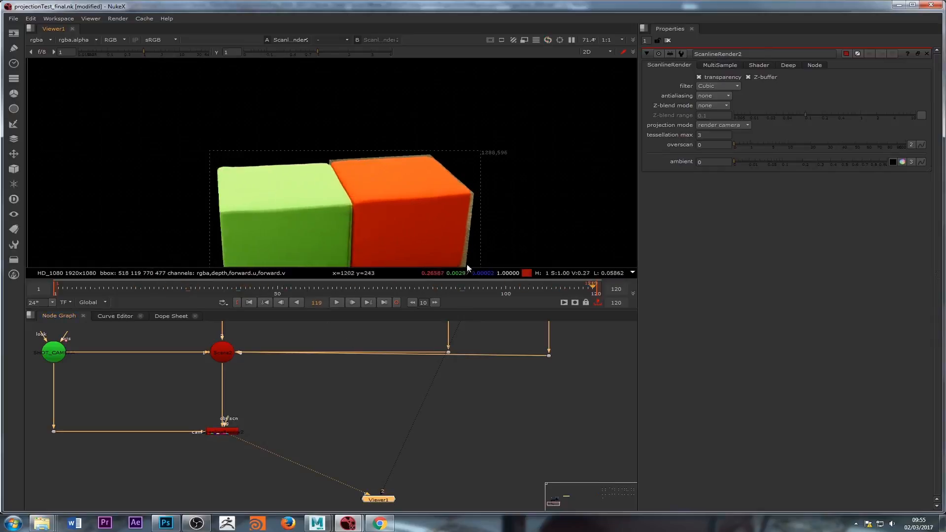
{"action": "scroll", "coordinate": [337, 215], "scroll_direction": "up", "scroll_amount": 5}
{"action": "scroll", "coordinate": [345, 181], "scroll_direction": "up", "scroll_amount": 3}
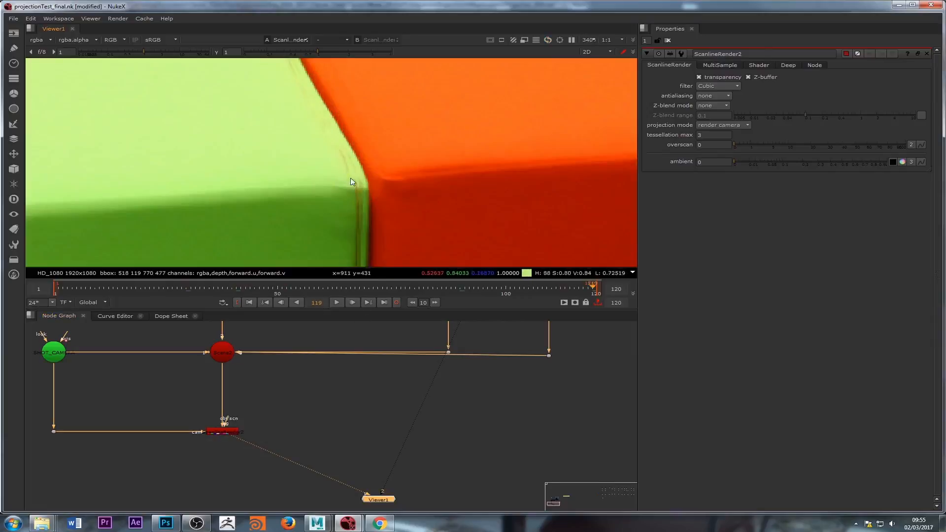
Step: Set Project3D14's project on option to front
{"action": "scroll", "coordinate": [376, 381], "scroll_direction": "down", "scroll_amount": 3}
{"action": "middle_click_drag", "start_coordinate": [373, 352], "coordinate": [370, 429]}
{"action": "middle_click_drag", "start_coordinate": [378, 394], "coordinate": [335, 438]}
{"action": "scroll", "coordinate": [374, 435], "scroll_direction": "up", "scroll_amount": 4}
{"action": "scroll", "coordinate": [336, 245], "scroll_direction": "down", "scroll_amount": 2}
{"action": "scroll", "coordinate": [370, 416], "scroll_direction": "up", "scroll_amount": 2}
{"action": "double_click", "coordinate": [370, 416]}
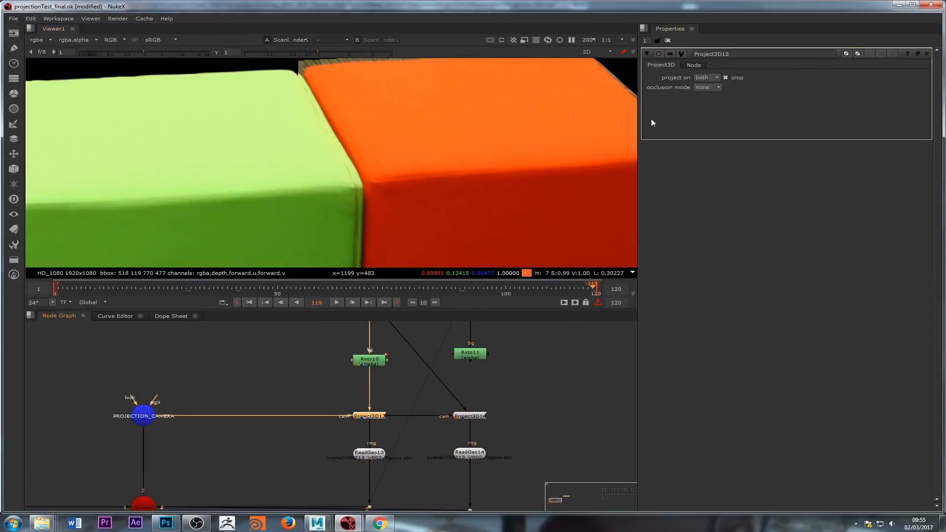
{"action": "left_click", "coordinate": [710, 87]}
{"action": "double_click", "coordinate": [470, 417]}
{"action": "left_click", "coordinate": [706, 78]}
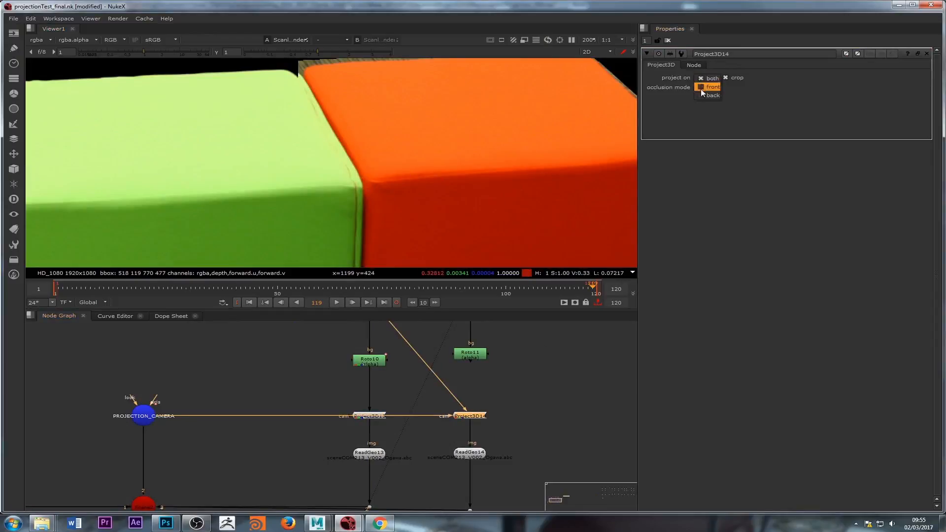
{"action": "left_click", "coordinate": [709, 87]}
Step: Set ReadGeo14's render mode to textured+wireframe and inspect how the red cushion geometry fits the projection
{"action": "scroll", "coordinate": [356, 226], "scroll_direction": "down", "scroll_amount": 2}
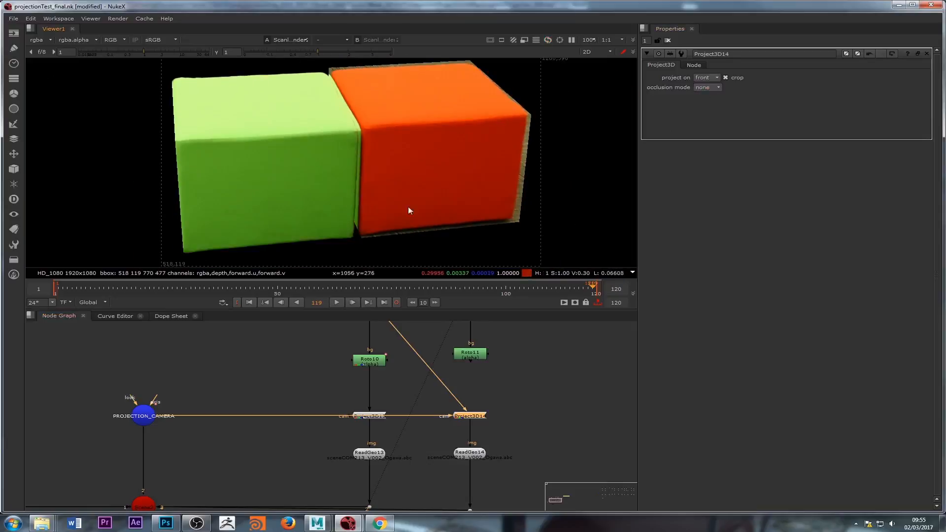
{"action": "middle_click_drag", "start_coordinate": [396, 351], "coordinate": [398, 372]}
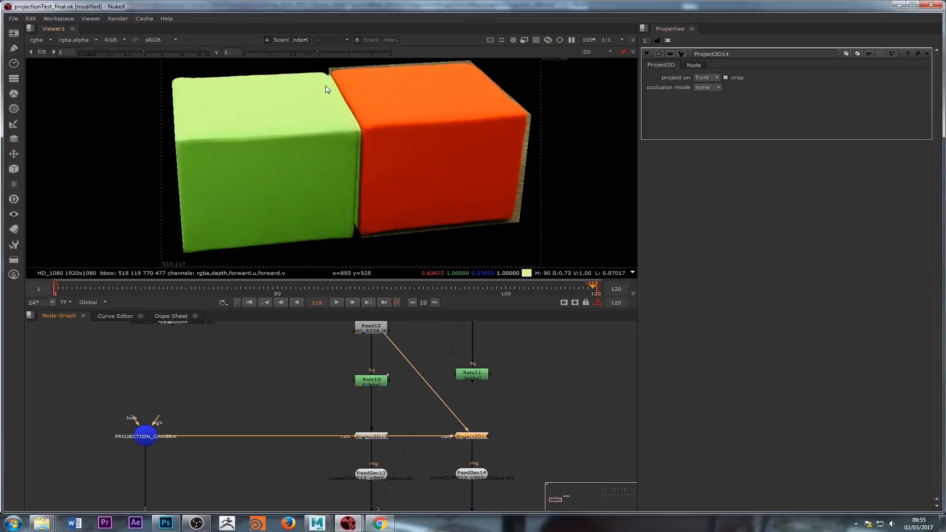
{"action": "scroll", "coordinate": [326, 89], "scroll_direction": "up", "scroll_amount": 2}
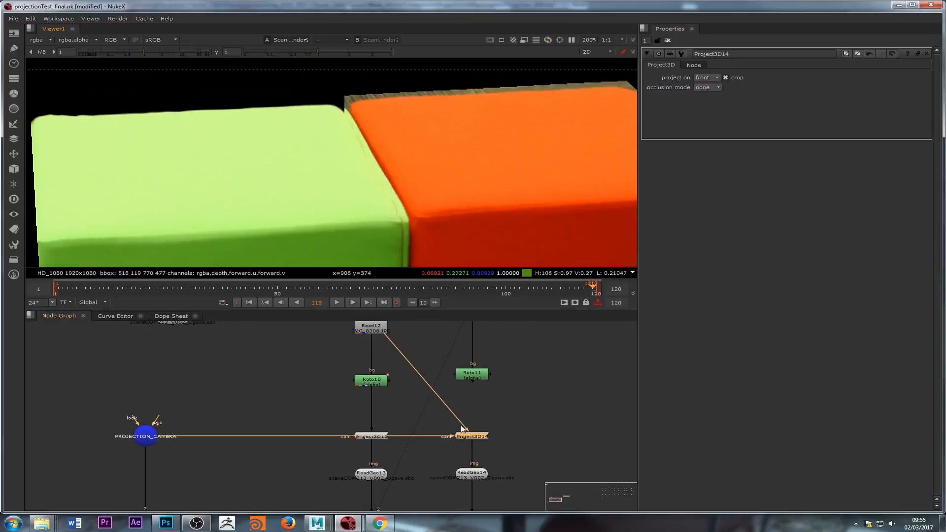
{"action": "double_click", "coordinate": [472, 474]}
{"action": "left_click", "coordinate": [744, 172]}
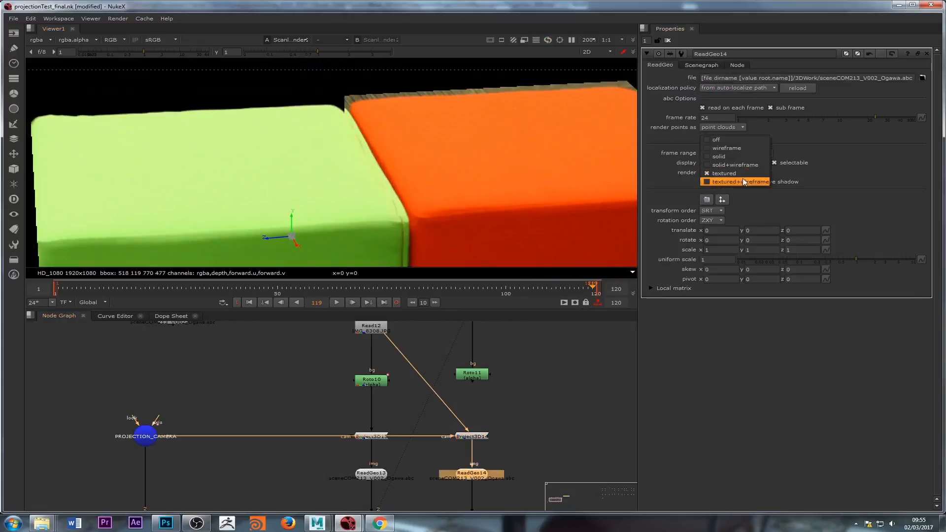
{"action": "left_click", "coordinate": [743, 180]}
{"action": "middle_click_drag", "start_coordinate": [446, 199], "coordinate": [443, 187]}
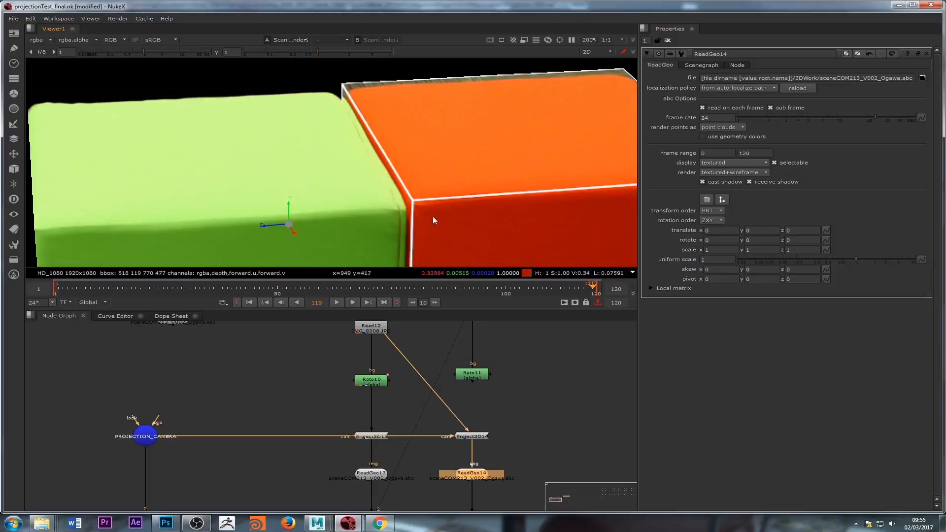
{"action": "middle_click_drag", "start_coordinate": [433, 216], "coordinate": [398, 197]}
{"action": "middle_click_drag", "start_coordinate": [386, 127], "coordinate": [428, 149]}
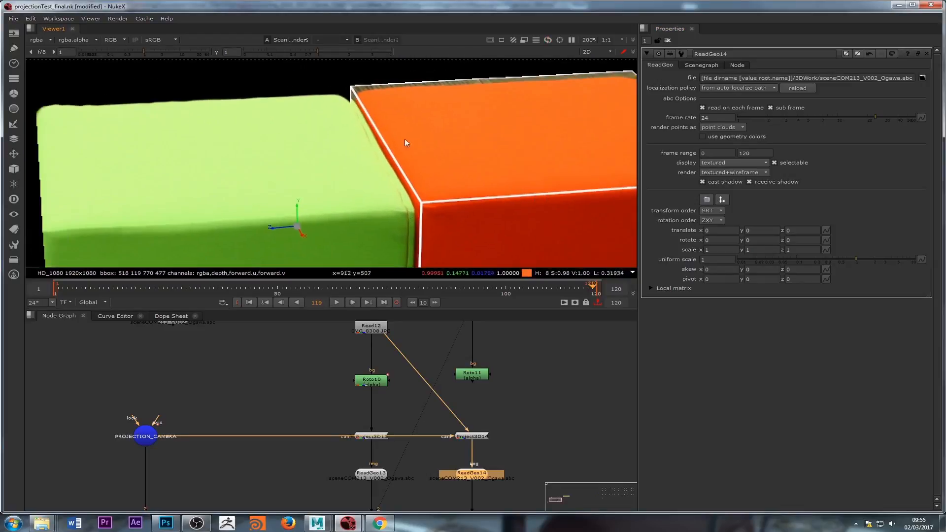
Step: Examine the front red cushion plate, Roto11's output and its alpha, and its Bezier shape in the viewer
{"action": "scroll", "coordinate": [459, 401], "scroll_direction": "down", "scroll_amount": 4}
{"action": "left_click", "coordinate": [462, 380]}
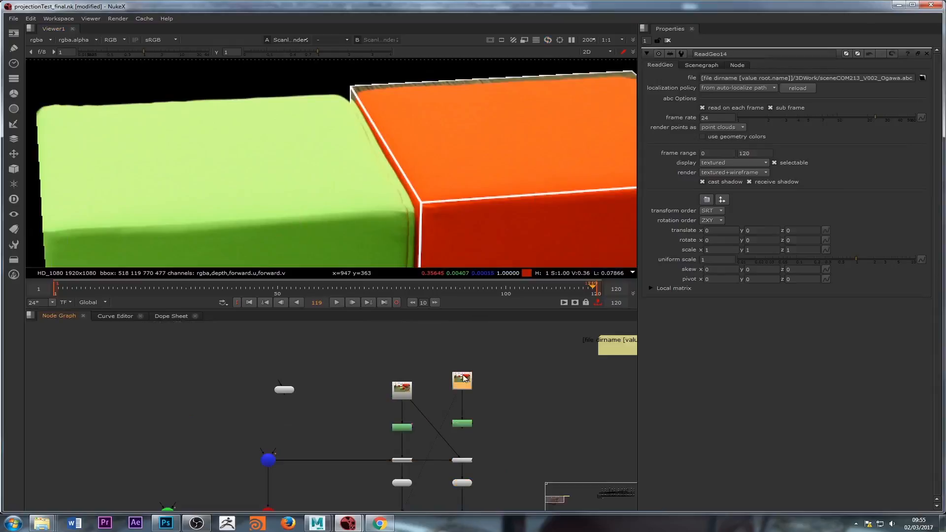
{"action": "key", "text": "1"}
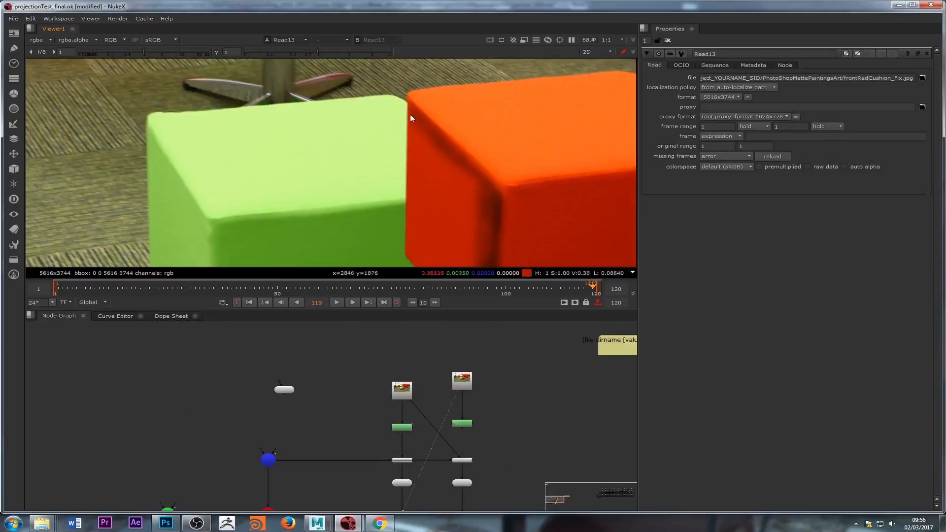
{"action": "double_click", "coordinate": [457, 425]}
{"action": "key", "text": "2"}
{"action": "scroll", "coordinate": [431, 164], "scroll_direction": "down", "scroll_amount": 2}
{"action": "middle_click_drag", "start_coordinate": [431, 163], "coordinate": [358, 140]}
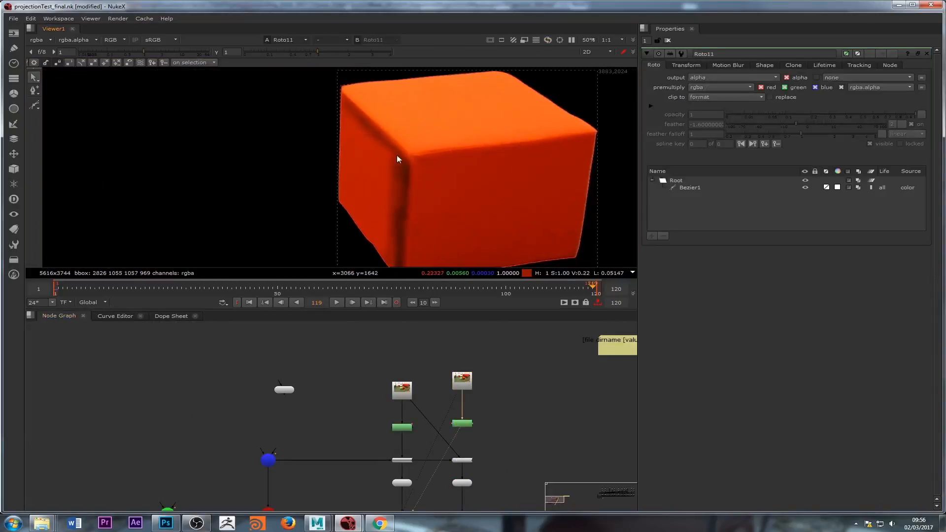
{"action": "key", "text": "a"}
{"action": "key", "text": "a"}
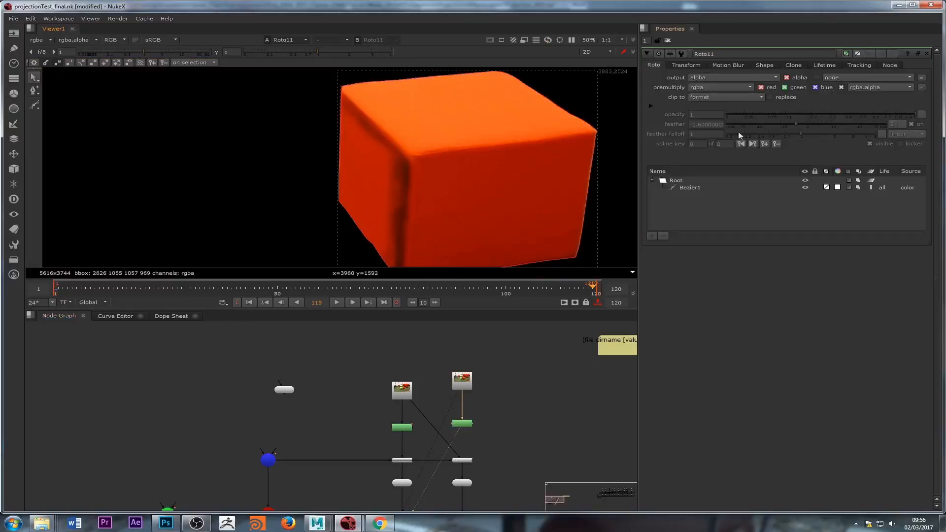
{"action": "left_click", "coordinate": [680, 179]}
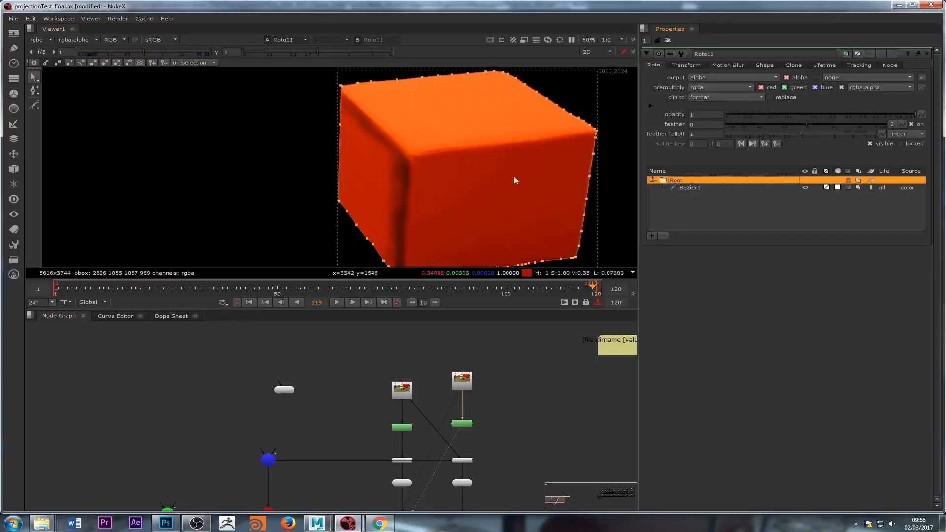
{"action": "mouse_move", "coordinate": [459, 458]}
{"action": "left_mouse_down"}
{"action": "mouse_move", "coordinate": [466, 444]}
{"action": "mouse_move", "coordinate": [468, 454]}
{"action": "left_mouse_up"}
{"action": "middle_click_drag", "start_coordinate": [481, 450], "coordinate": [317, 446]}
Step: View the ScanlineRender2 output and switch ReadGeo14's render mode back to textured
{"action": "double_click", "coordinate": [315, 443]}
{"action": "key", "text": "1"}
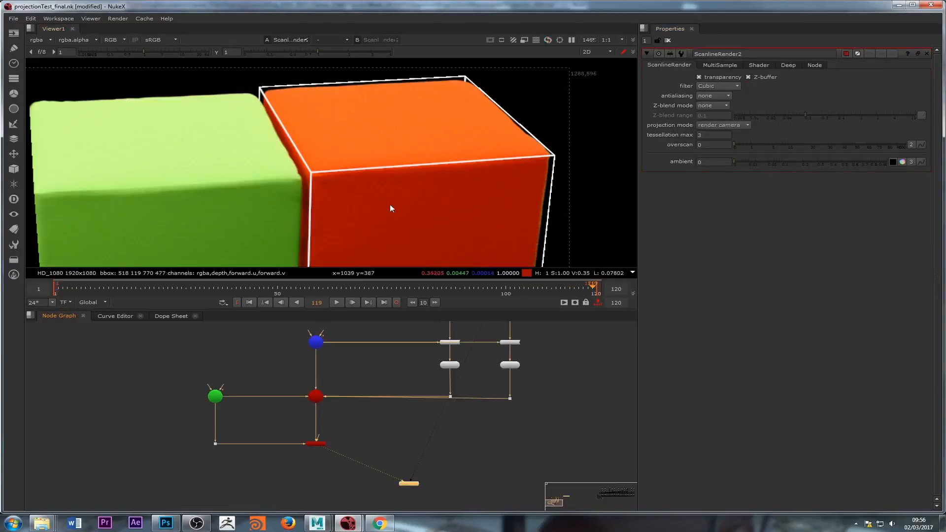
{"action": "middle_click_drag", "start_coordinate": [434, 403], "coordinate": [418, 455]}
{"action": "scroll", "coordinate": [489, 375], "scroll_direction": "up", "scroll_amount": 3}
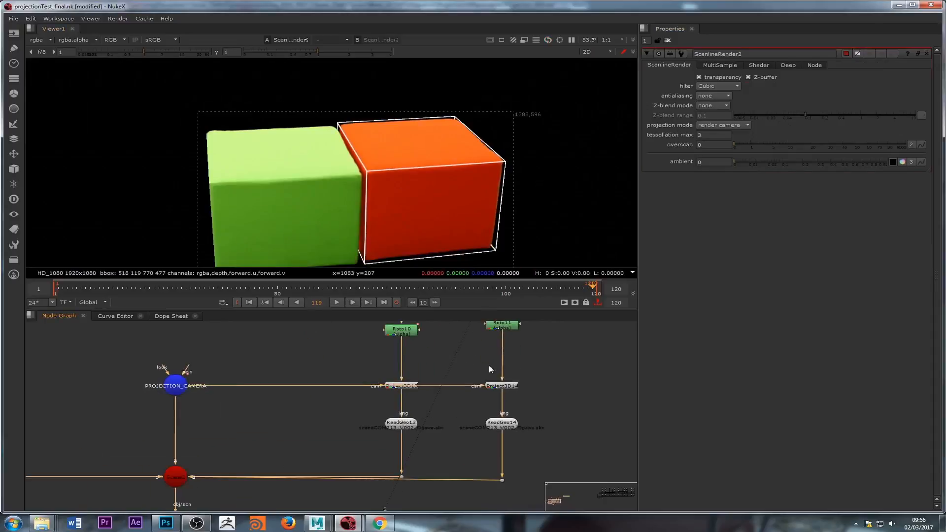
{"action": "middle_click_drag", "start_coordinate": [487, 416], "coordinate": [471, 473]}
{"action": "double_click", "coordinate": [481, 479]}
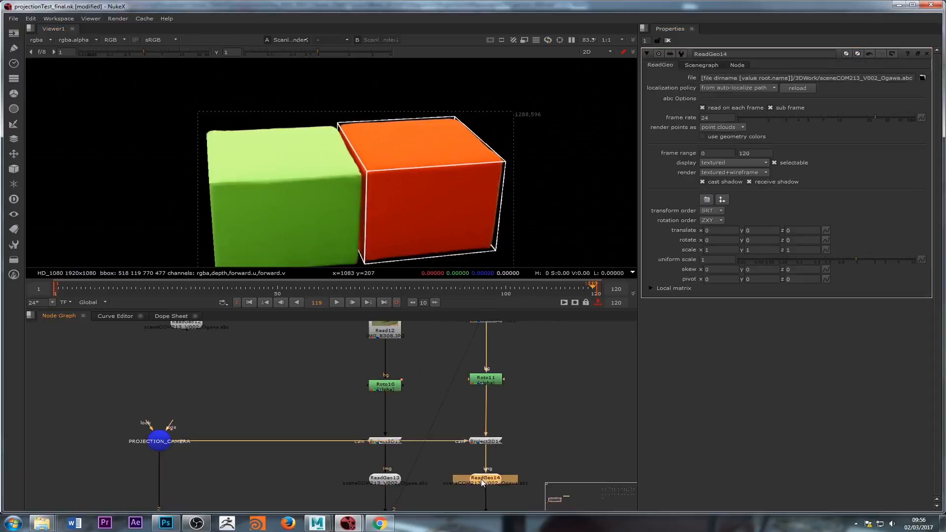
{"action": "left_click", "coordinate": [747, 174]}
{"action": "left_click", "coordinate": [729, 162]}
Step: Scrub through the timeline and zoom out to review the rendered cushions through ScanlineRender2
{"action": "scroll", "coordinate": [379, 174], "scroll_direction": "up", "scroll_amount": 3}
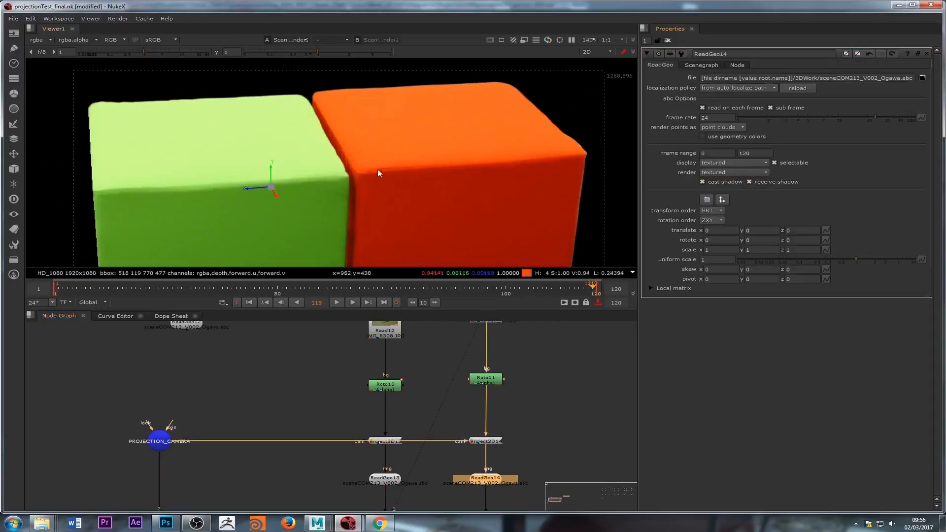
{"action": "left_click", "coordinate": [281, 288]}
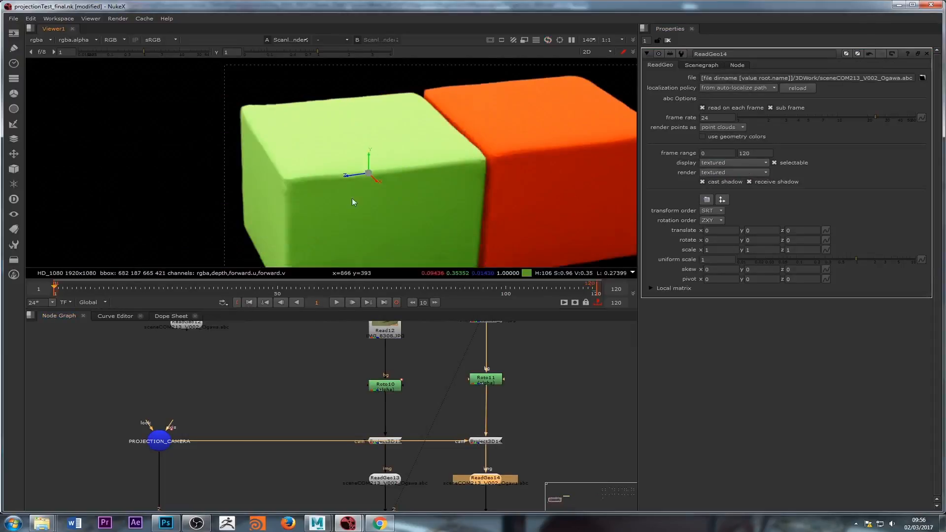
{"action": "left_click_drag", "start_coordinate": [282, 288], "coordinate": [579, 288]}
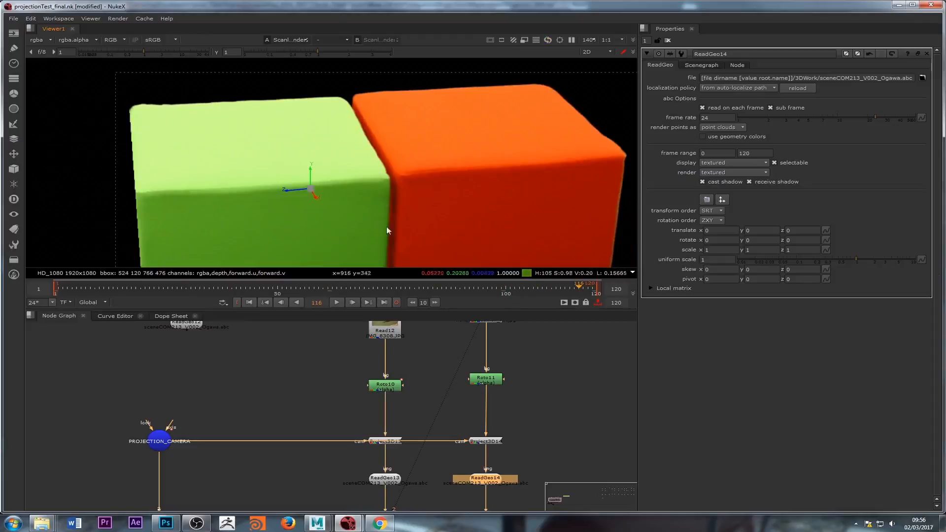
{"action": "scroll", "coordinate": [401, 160], "scroll_direction": "up", "scroll_amount": 4}
{"action": "scroll", "coordinate": [385, 216], "scroll_direction": "down", "scroll_amount": 6}
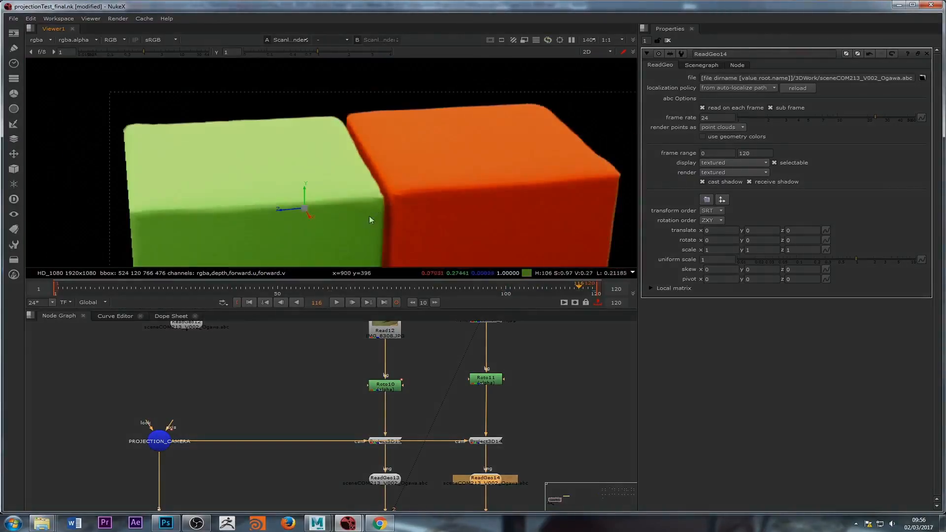
{"action": "scroll", "coordinate": [366, 420], "scroll_direction": "down", "scroll_amount": 3}
{"action": "middle_click_drag", "start_coordinate": [285, 488], "coordinate": [364, 385]}
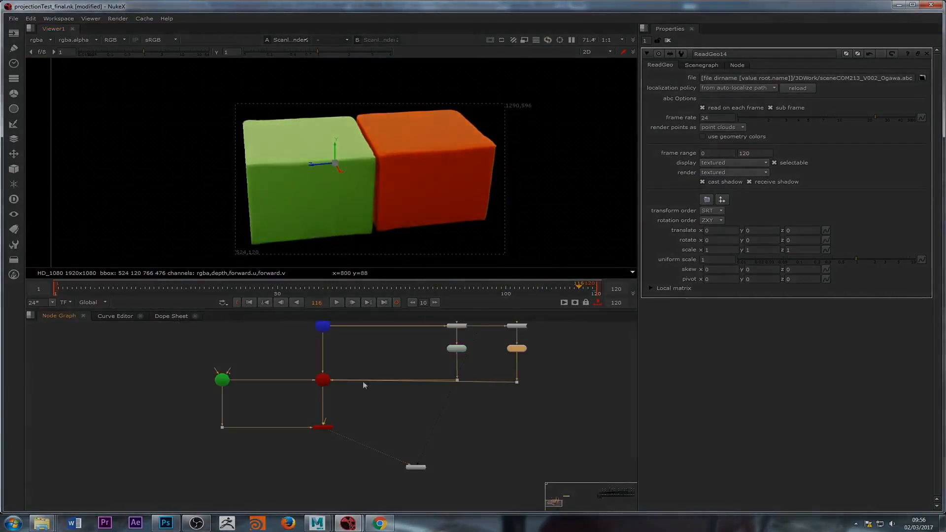
{"action": "double_click", "coordinate": [319, 428]}
{"action": "scroll", "coordinate": [364, 222], "scroll_direction": "down", "scroll_amount": 2}
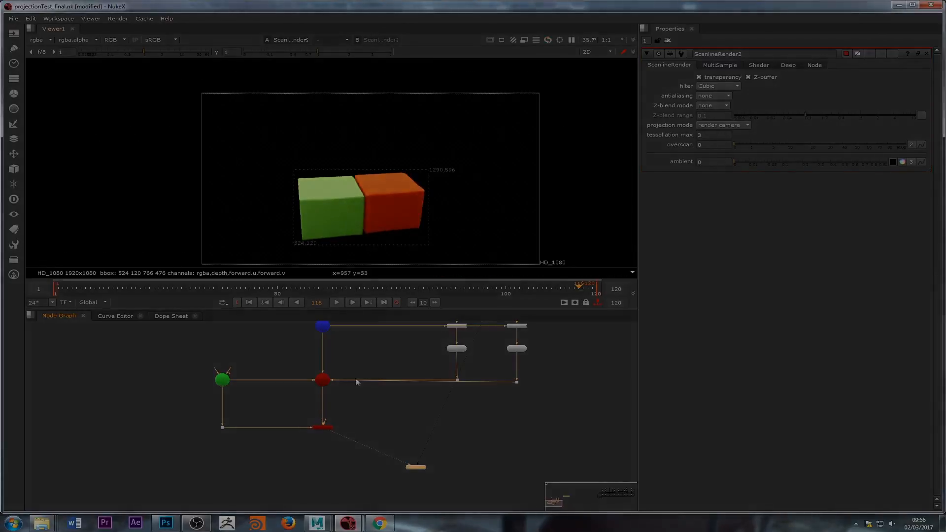
{"action": "middle_click_drag", "start_coordinate": [505, 386], "coordinate": [387, 463]}
{"action": "left_click_drag", "start_coordinate": [399, 458], "coordinate": [394, 453]}
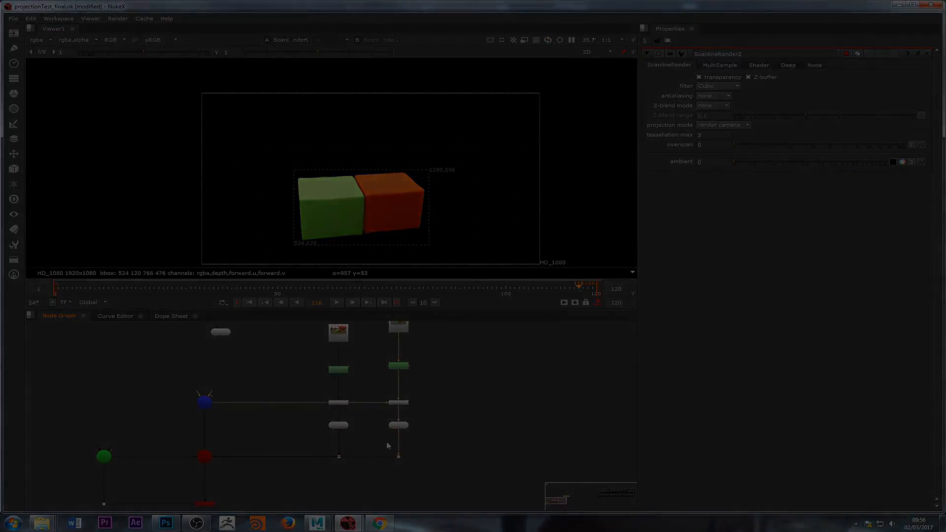